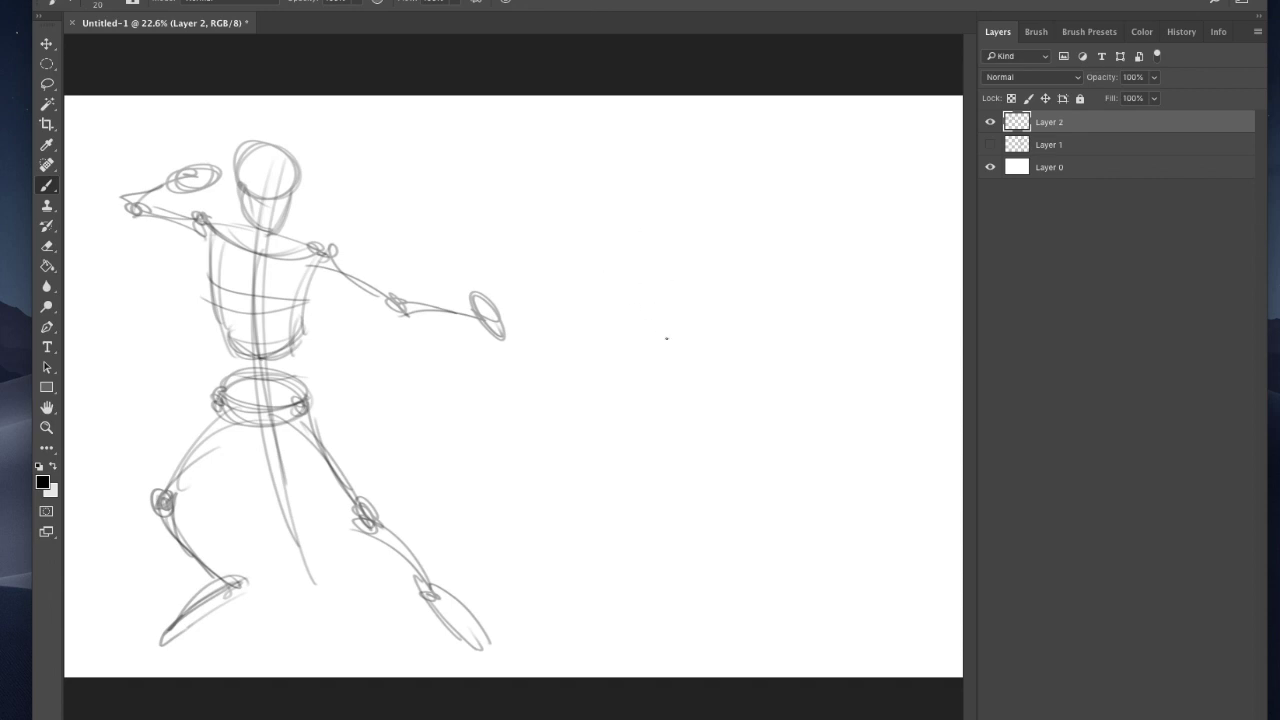
Sketch the curved diagonal action line of a second figure to the right of the standing skeleton figure
left_click_drag(567, 230, 664, 382)
left_click_drag(568, 268, 805, 510)
left_click_drag(632, 394, 778, 494)
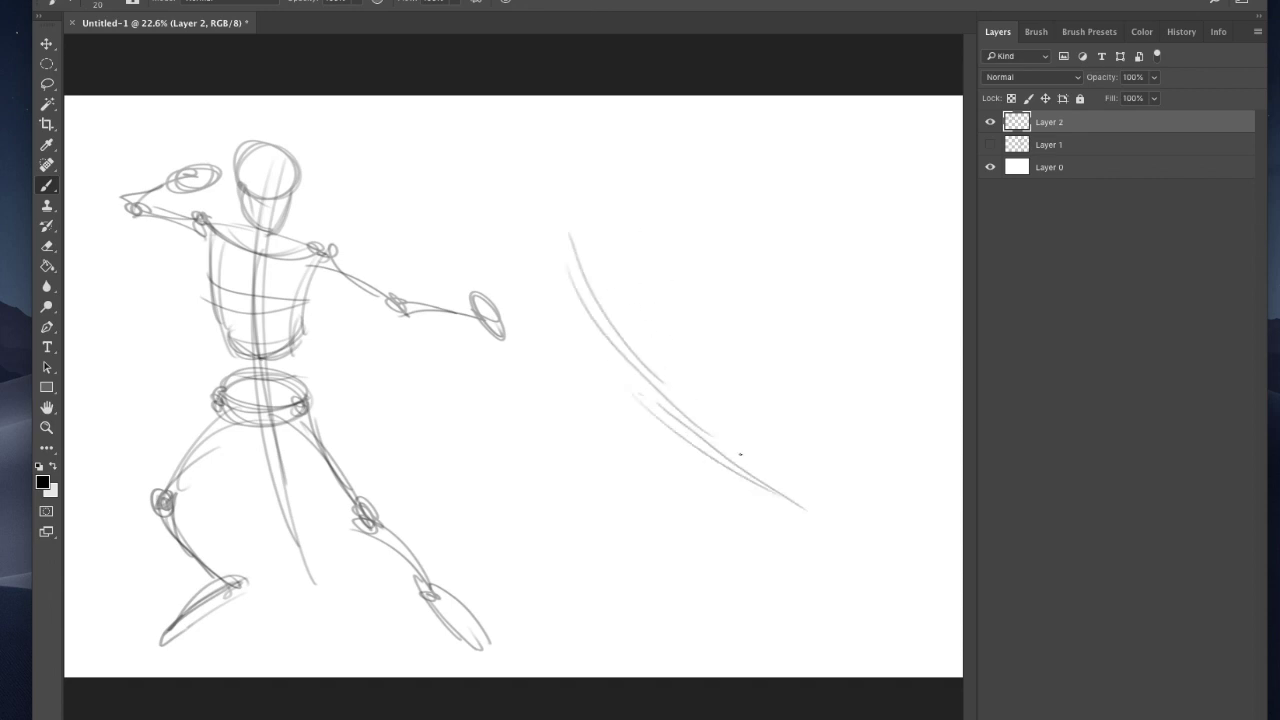
left_click_drag(700, 424, 878, 594)
left_click_drag(726, 460, 882, 608)
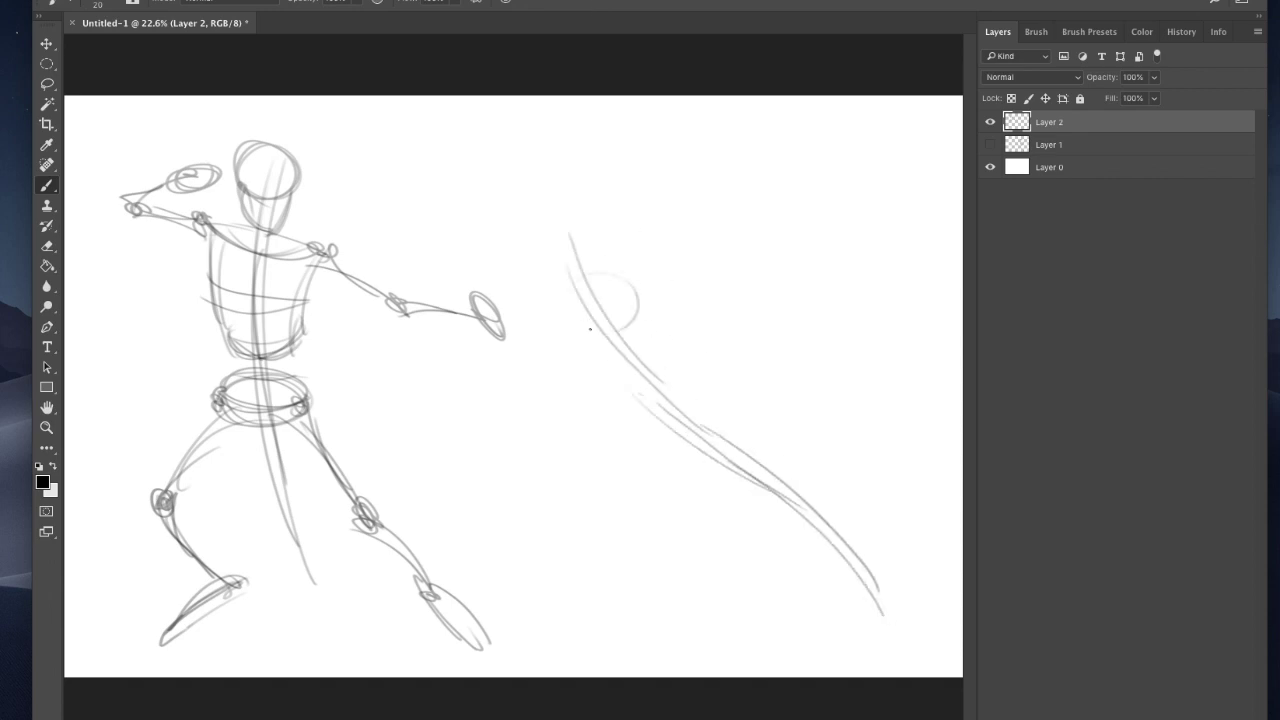
Sketch the second figure's oval head, shoulder curve with shoulder joints, and rounded ribcage along the action line
mouse_move(590, 328)
left_mouse_down()
mouse_move(640, 300)
mouse_move(585, 325)
mouse_move(610, 268)
mouse_move(622, 310)
mouse_move(590, 365)
mouse_move(640, 340)
left_mouse_up()
mouse_move(688, 300)
left_mouse_down()
mouse_move(626, 363)
mouse_move(575, 361)
mouse_move(579, 383)
mouse_move(574, 353)
left_mouse_up()
left_click_drag(564, 368, 577, 389)
mouse_move(693, 368)
left_mouse_down()
mouse_move(655, 428)
mouse_move(688, 392)
left_mouse_up()
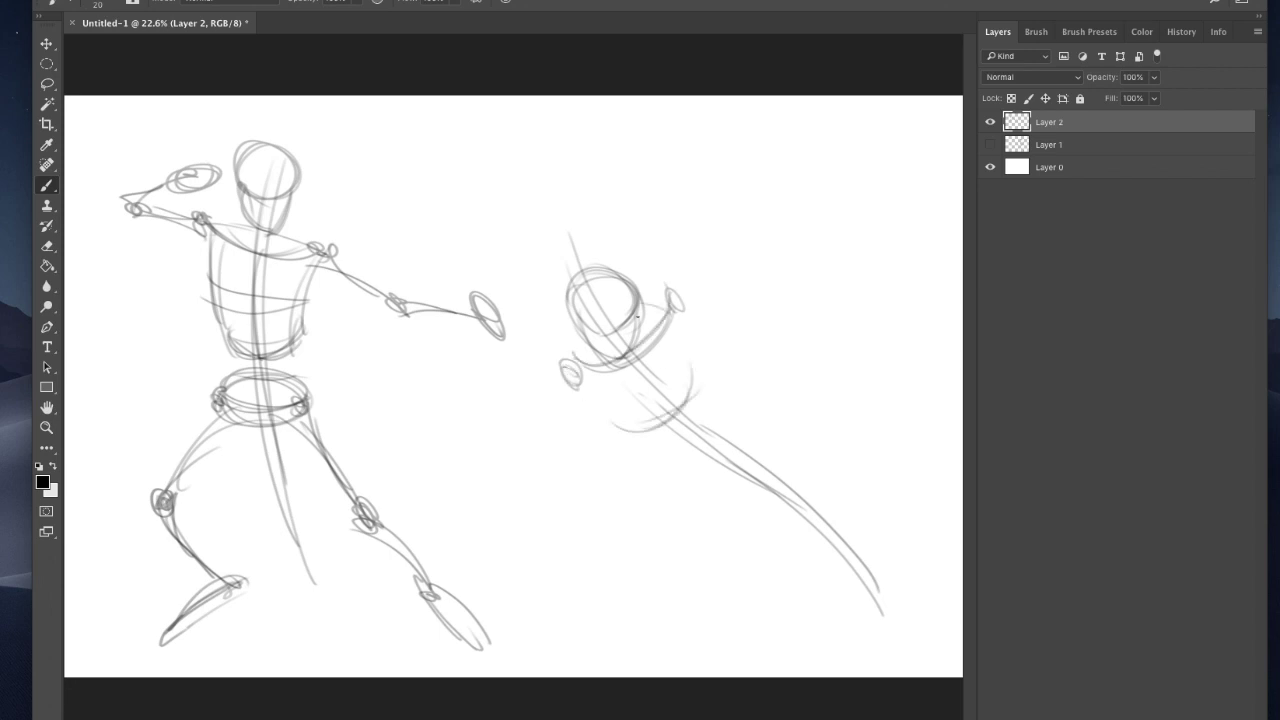
left_click_drag(584, 326, 566, 378)
mouse_move(692, 356)
left_mouse_down()
mouse_move(670, 409)
mouse_move(586, 392)
left_mouse_up()
left_click_drag(684, 382, 596, 418)
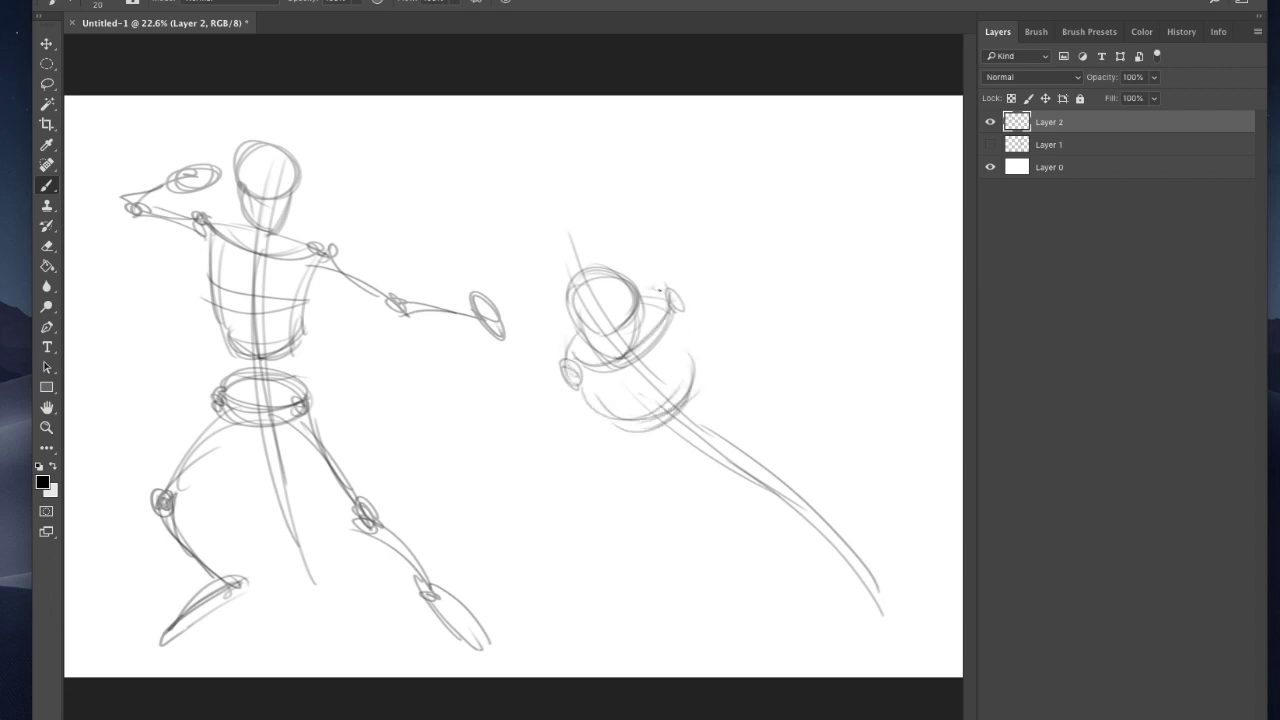
Draw the second figure's outstretched arm with its elbow joint and hand resting over a round ball
left_click_drag(652, 292, 760, 280)
left_click_drag(684, 312, 746, 290)
mouse_move(666, 292)
left_mouse_down()
mouse_move(701, 310)
mouse_move(774, 272)
left_mouse_up()
mouse_move(694, 310)
left_mouse_down()
mouse_move(773, 282)
mouse_move(768, 303)
mouse_move(807, 298)
mouse_move(848, 332)
left_mouse_up()
mouse_move(850, 330)
left_mouse_down()
mouse_move(898, 378)
mouse_move(890, 370)
left_mouse_up()
mouse_move(880, 348)
left_mouse_down()
mouse_move(836, 350)
mouse_move(822, 412)
left_mouse_up()
left_click_drag(856, 344, 857, 419)
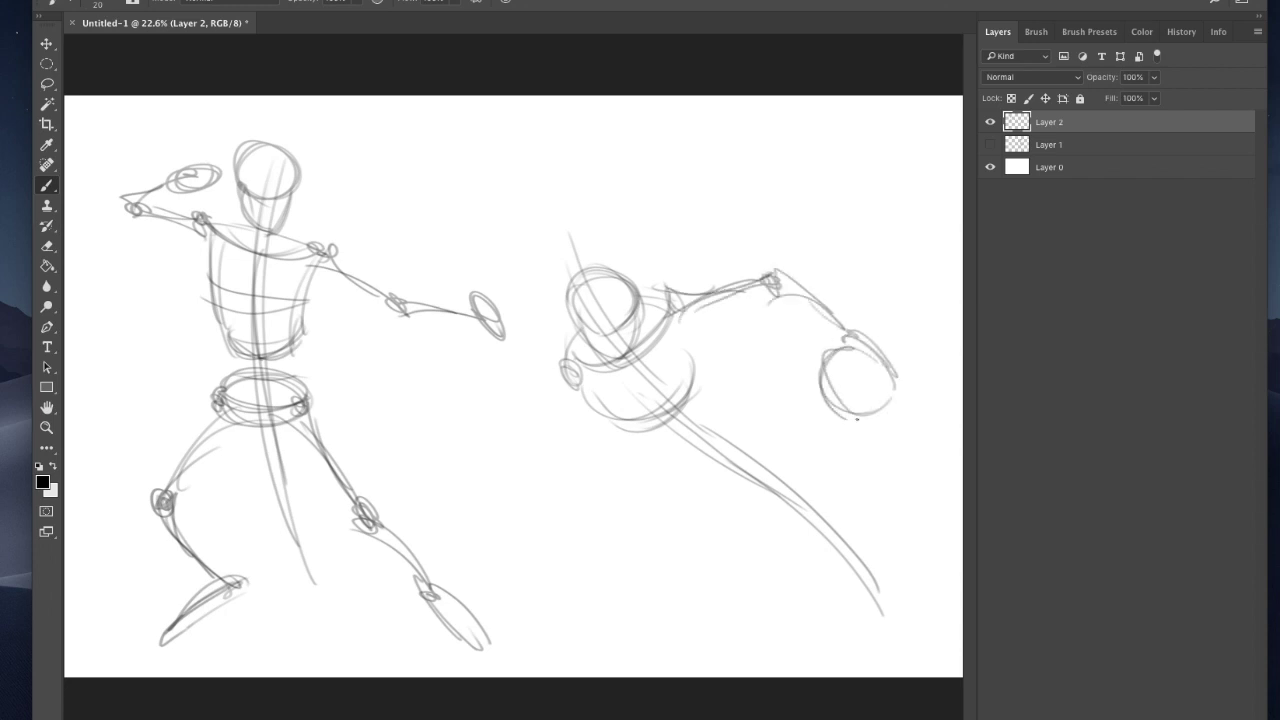
Draw the second figure's other arm hanging down, bent at the elbow, with its wrist and hand
left_click_drag(572, 364, 566, 386)
left_click_drag(580, 372, 582, 458)
mouse_move(580, 430)
left_mouse_down()
mouse_move(590, 484)
mouse_move(660, 516)
mouse_move(710, 518)
left_mouse_up()
Sketch the second figure's pelvis and its long extended leg with hip, knee and ankle joints and a foot
mouse_move(710, 406)
left_mouse_down()
mouse_move(658, 460)
mouse_move(696, 440)
left_mouse_up()
left_click_drag(619, 430, 698, 448)
mouse_move(704, 410)
left_mouse_down()
mouse_move(660, 470)
mouse_move(710, 432)
mouse_move(776, 486)
left_mouse_up()
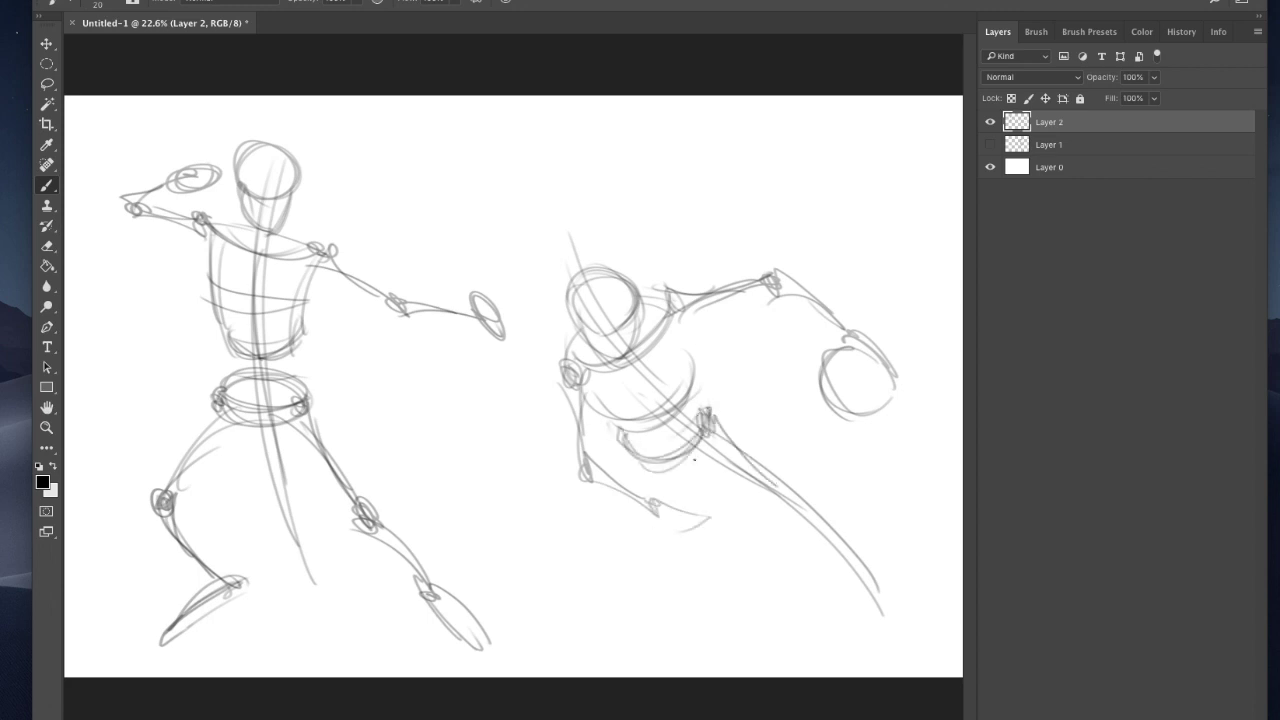
mouse_move(700, 462)
left_mouse_down()
mouse_move(806, 516)
mouse_move(846, 566)
left_mouse_up()
mouse_move(814, 524)
left_mouse_down()
mouse_move(860, 561)
mouse_move(882, 601)
mouse_move(856, 597)
mouse_move(910, 628)
left_mouse_up()
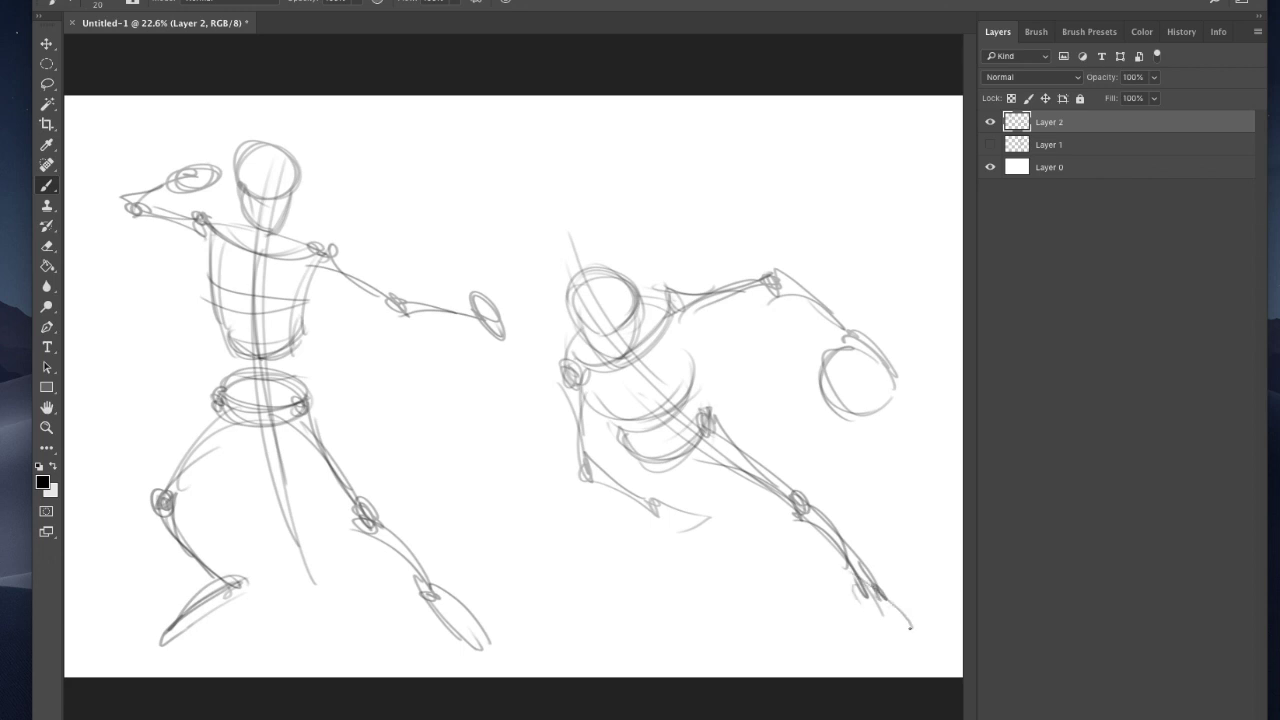
left_click_drag(872, 590, 924, 660)
Sketch the second figure's other leg reaching down to the left from the pelvis, with knee, ankle and foot
left_click_drag(706, 450, 632, 464)
mouse_move(620, 456)
left_mouse_down()
mouse_move(560, 532)
mouse_move(578, 530)
left_mouse_up()
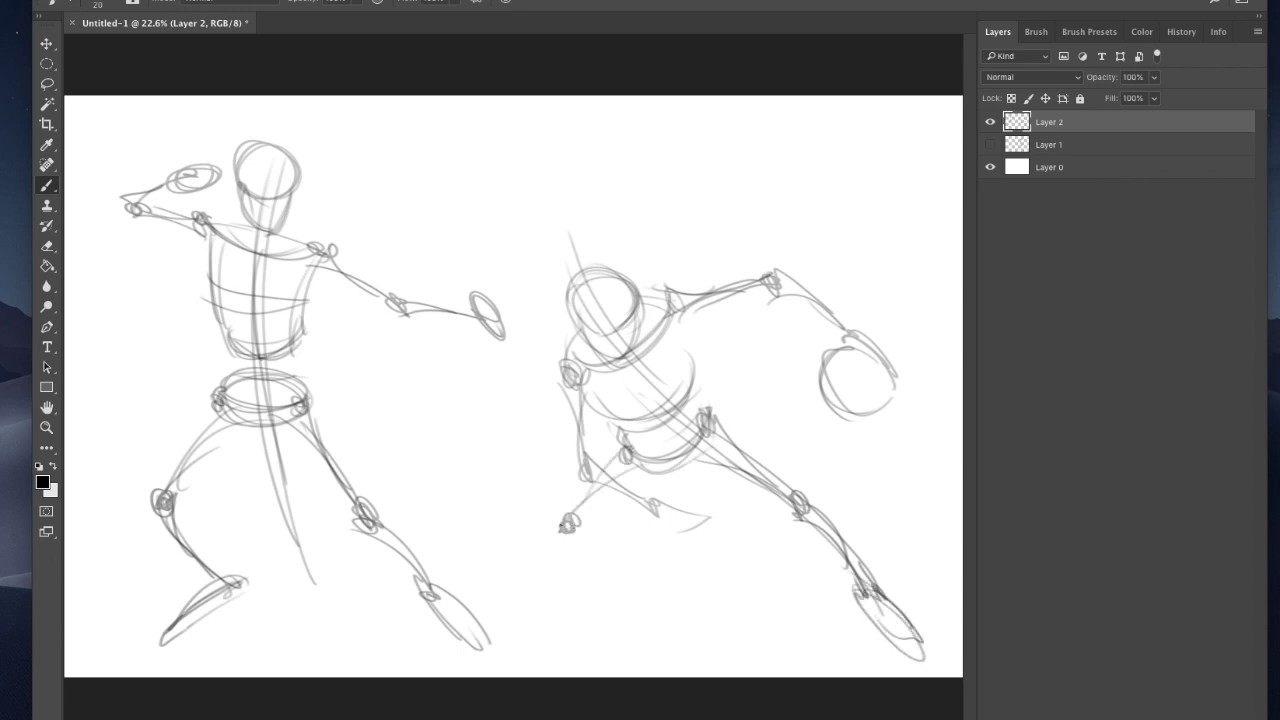
mouse_move(636, 468)
left_mouse_down()
mouse_move(570, 530)
mouse_move(580, 540)
left_mouse_up()
left_click_drag(574, 524, 508, 594)
left_click_drag(522, 578, 484, 608)
left_click_drag(508, 594, 454, 630)
Strengthen the side contours of the second figure's ribcage between the shoulders and waist
left_click_drag(672, 304, 698, 384)
mouse_move(612, 370)
left_mouse_down()
mouse_move(578, 416)
mouse_move(580, 398)
left_mouse_up()
mouse_move(690, 378)
left_mouse_down()
mouse_move(670, 426)
mouse_move(692, 402)
left_mouse_up()
left_click_drag(680, 344, 694, 406)
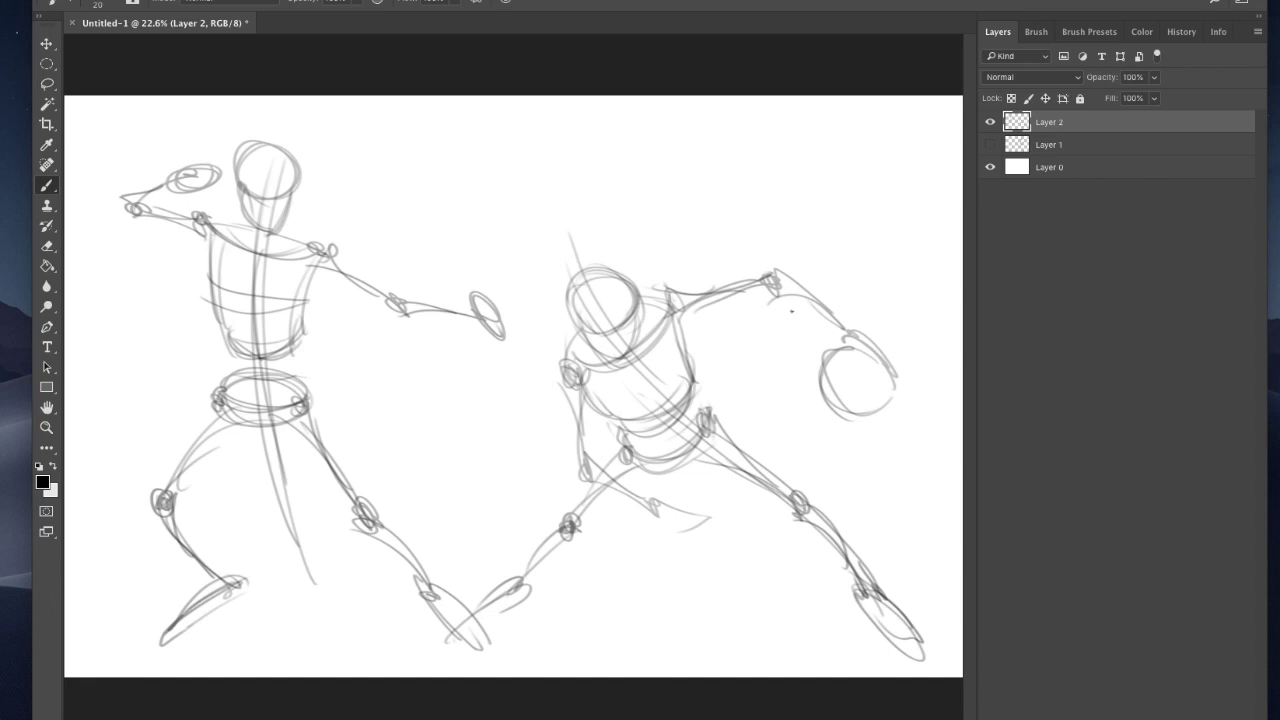
Add a new layer, hide Layer 2, and sketch a profile head with a neck near the canvas's upper left
key("ctrl+shift+alt+n")
left_click(990, 145)
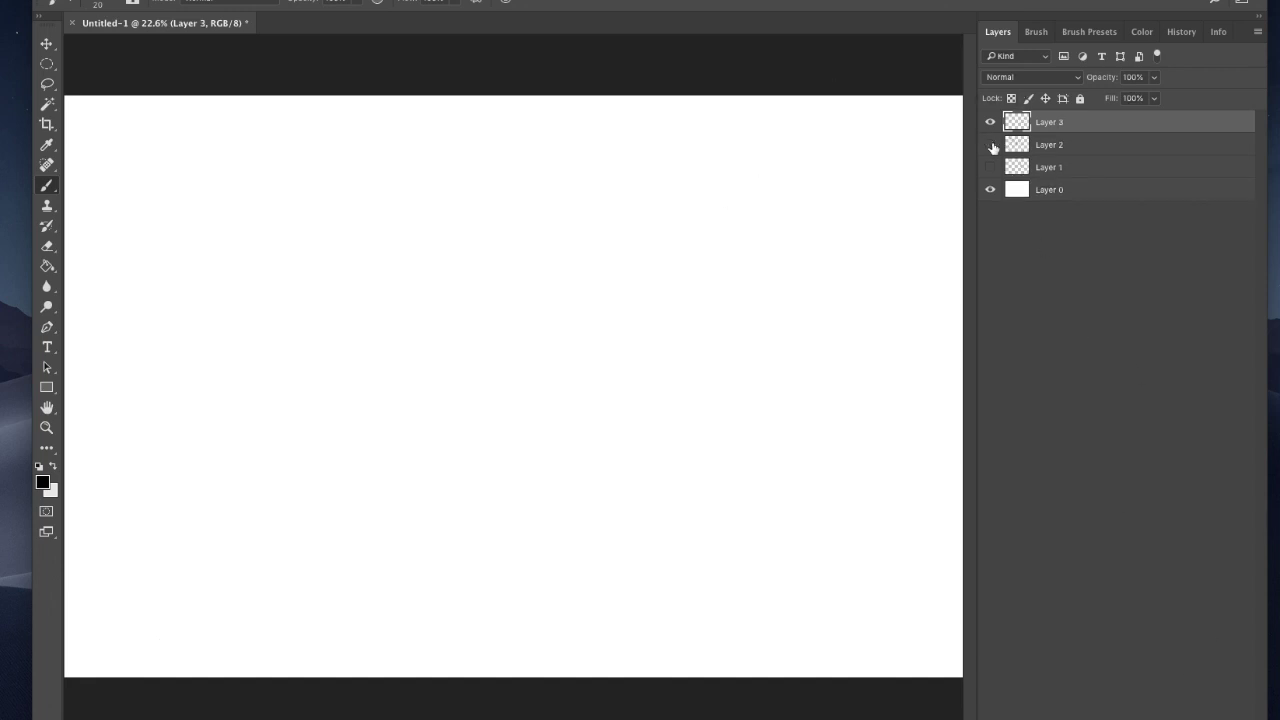
left_click_drag(150, 190, 215, 210)
mouse_move(190, 150)
left_mouse_down()
mouse_move(225, 200)
mouse_move(226, 247)
left_mouse_up()
left_click_drag(236, 186, 196, 242)
mouse_move(168, 196)
left_mouse_down()
mouse_move(194, 240)
mouse_move(184, 304)
left_mouse_up()
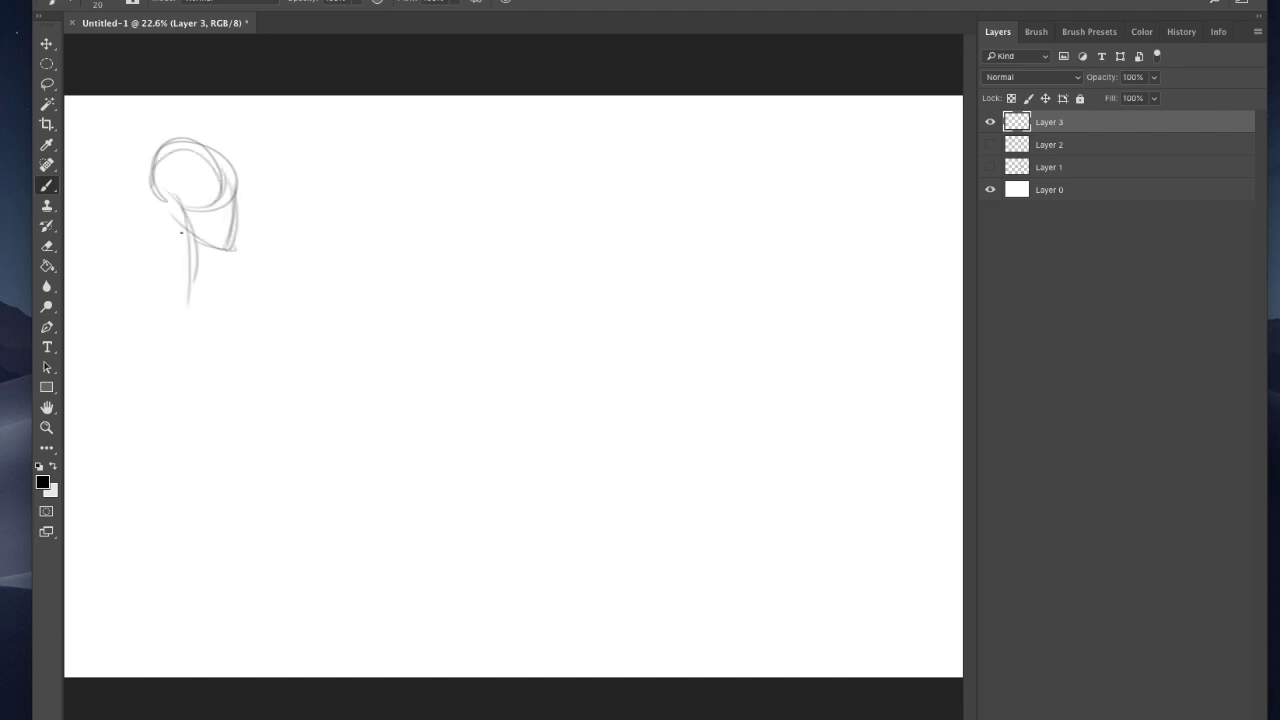
Draw the profile figure's long curved spine and action lines from the neck down to the legs
left_click_drag(188, 228, 201, 559)
left_click_drag(203, 260, 222, 611)
left_click_drag(183, 330, 228, 606)
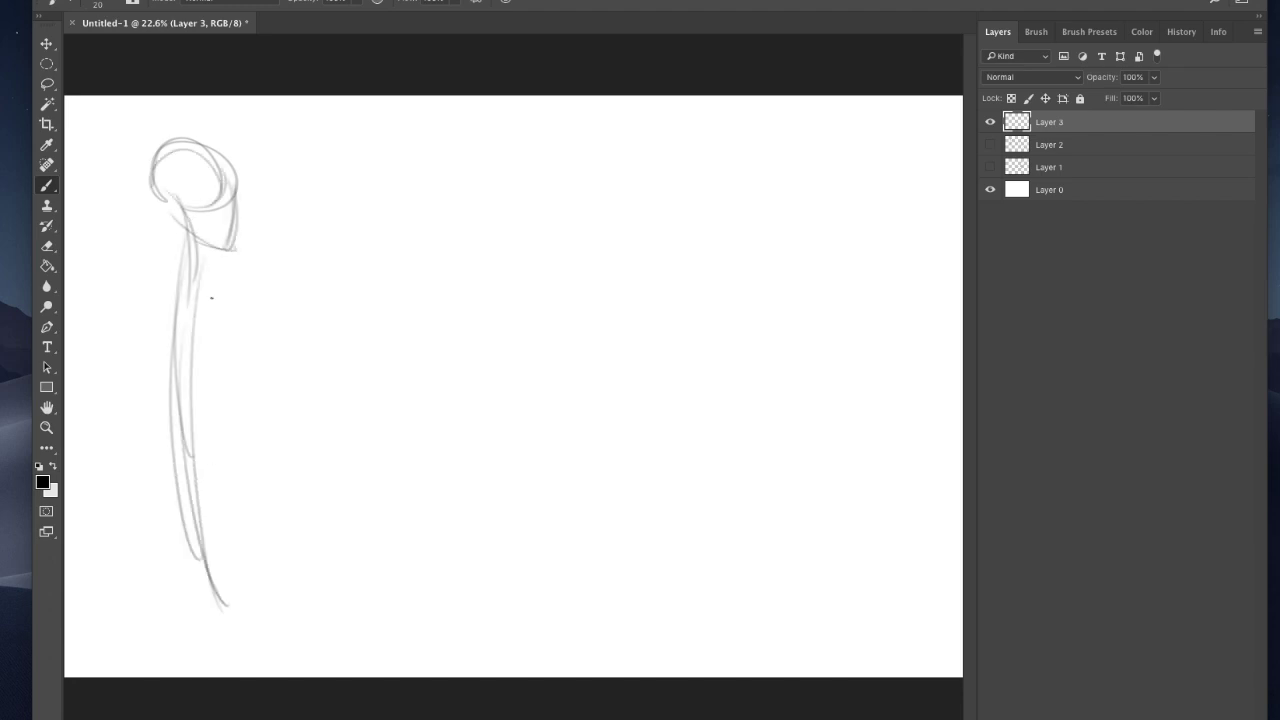
Sketch the profile figure's egg-shaped ribcage and rounded pelvis around the spine line
mouse_move(216, 279)
left_mouse_down()
mouse_move(188, 259)
mouse_move(158, 268)
mouse_move(156, 347)
left_mouse_up()
left_click_drag(187, 263, 226, 366)
mouse_move(206, 278)
left_mouse_down()
mouse_move(234, 363)
mouse_move(232, 315)
left_mouse_up()
mouse_move(155, 281)
left_mouse_down()
mouse_move(188, 382)
mouse_move(212, 398)
left_mouse_up()
left_click_drag(234, 328, 202, 401)
mouse_move(148, 458)
left_mouse_down()
mouse_move(222, 446)
mouse_move(200, 482)
left_mouse_up()
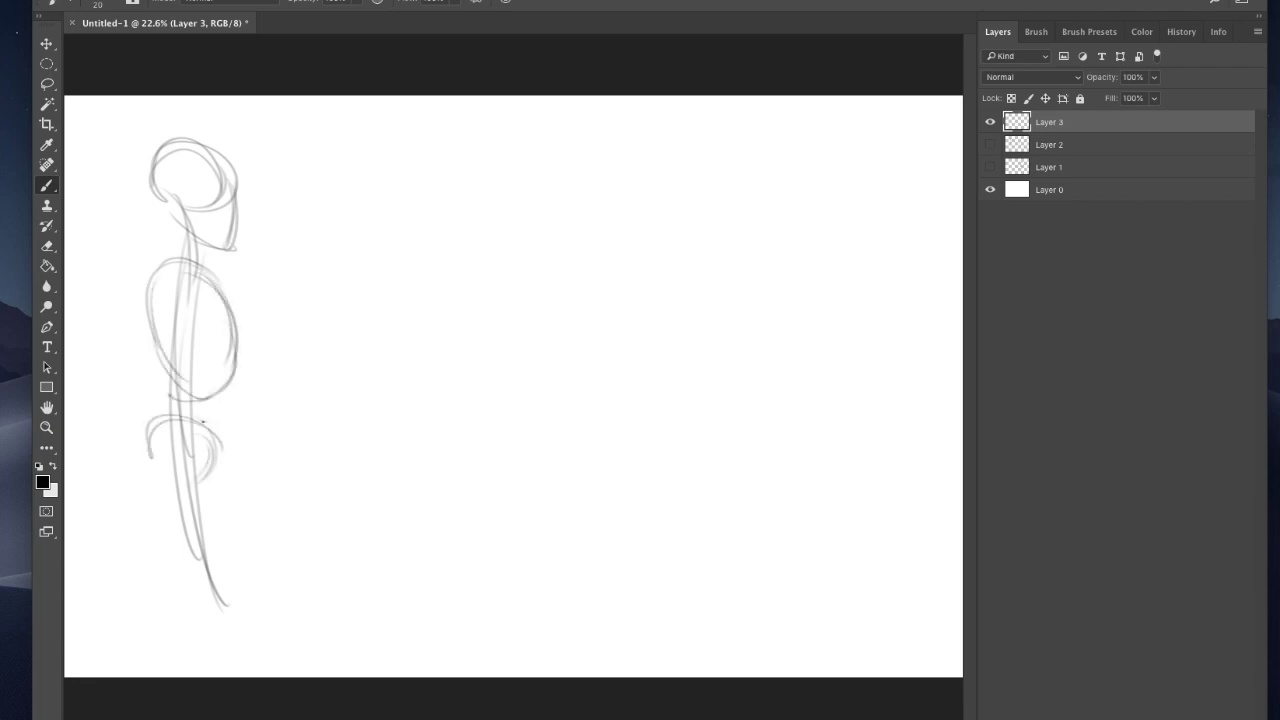
left_click_drag(206, 422, 212, 470)
left_click_drag(154, 446, 160, 489)
Draw the profile figure's forward-swinging arm with shoulder, elbow and wrist joints and a hand
mouse_move(186, 280)
left_mouse_down()
mouse_move(176, 298)
mouse_move(240, 384)
left_mouse_up()
left_click_drag(184, 326, 232, 396)
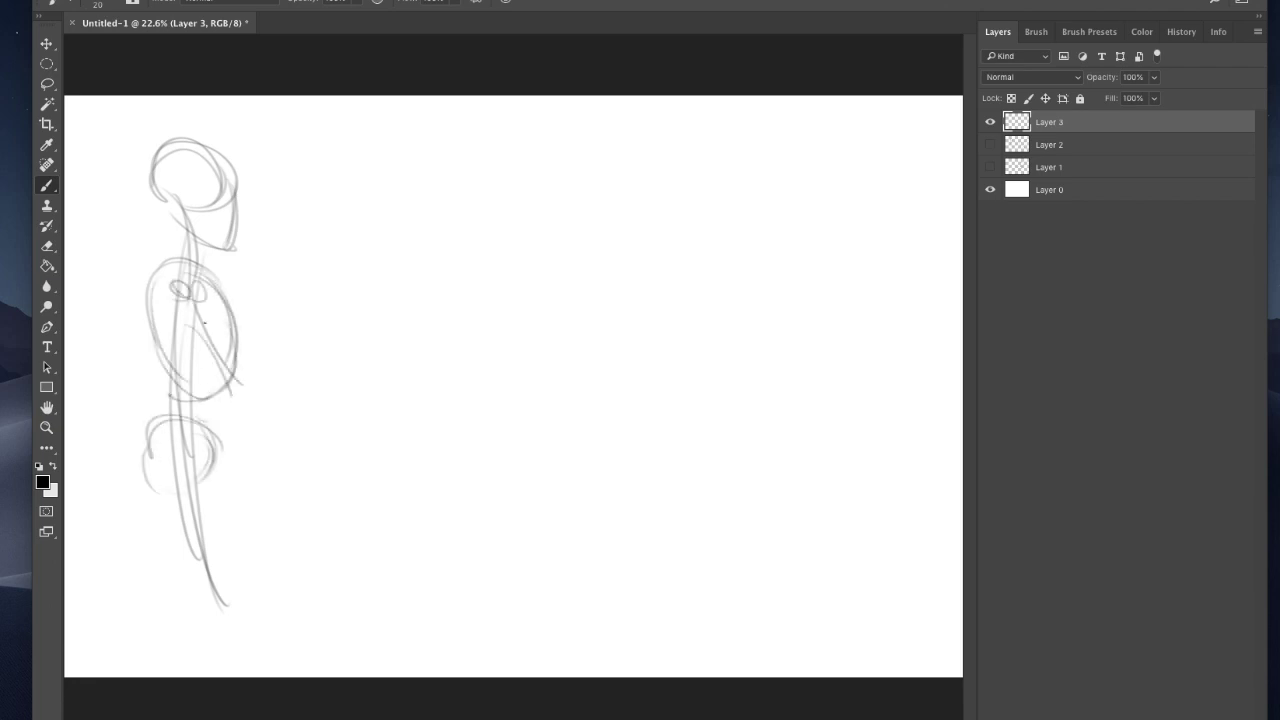
left_click_drag(200, 302, 242, 408)
left_click_drag(236, 386, 296, 452)
mouse_move(244, 420)
left_mouse_down()
mouse_move(326, 470)
mouse_move(316, 536)
left_mouse_up()
left_click_drag(312, 464, 328, 525)
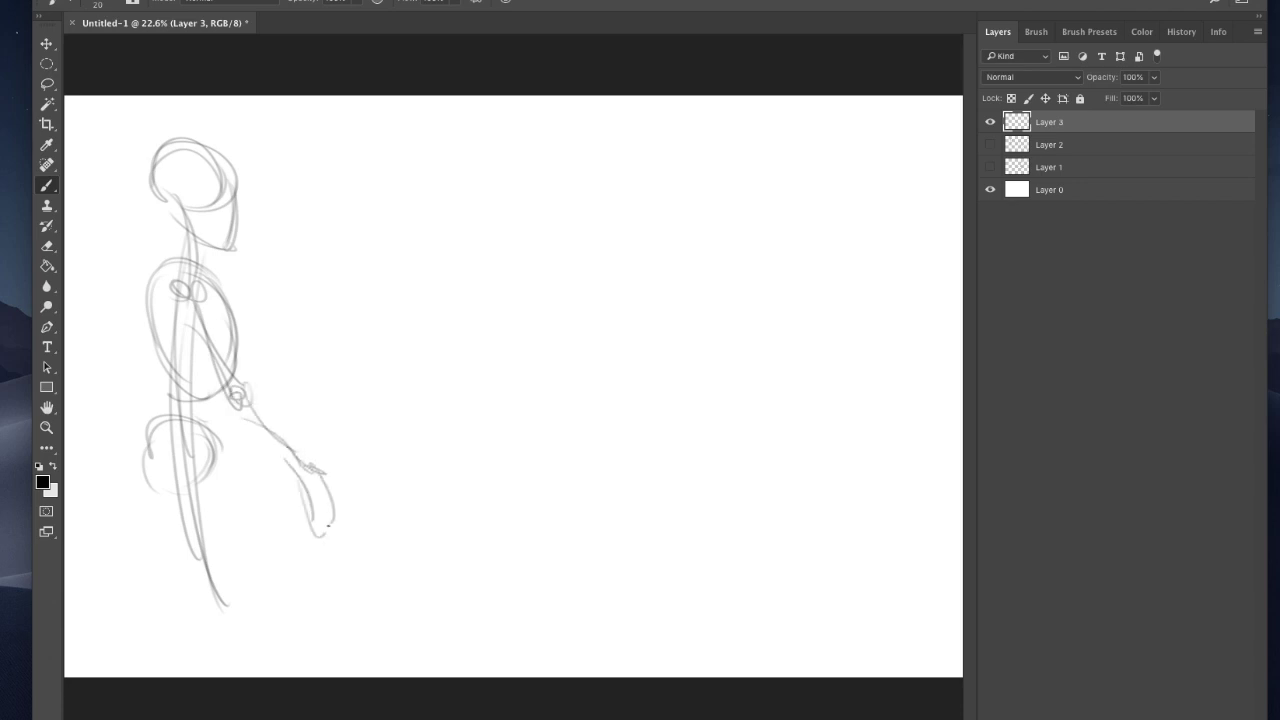
Draw the profile figure's backward-swinging arm with its elbow joint and hand
left_click_drag(148, 336, 128, 384)
left_click_drag(122, 386, 86, 468)
mouse_move(104, 444)
left_mouse_down()
mouse_move(66, 466)
mouse_move(66, 490)
left_mouse_up()
Sketch the profile figure's two walking legs with hip and knee joints and the start of the lower legs
mouse_move(154, 430)
left_mouse_down()
mouse_move(150, 490)
mouse_move(160, 472)
mouse_move(132, 540)
left_mouse_up()
left_click_drag(190, 482, 94, 600)
left_click_drag(162, 520, 106, 572)
mouse_move(104, 584)
left_mouse_down()
mouse_move(90, 603)
mouse_move(104, 592)
left_mouse_up()
left_click_drag(64, 606, 108, 607)
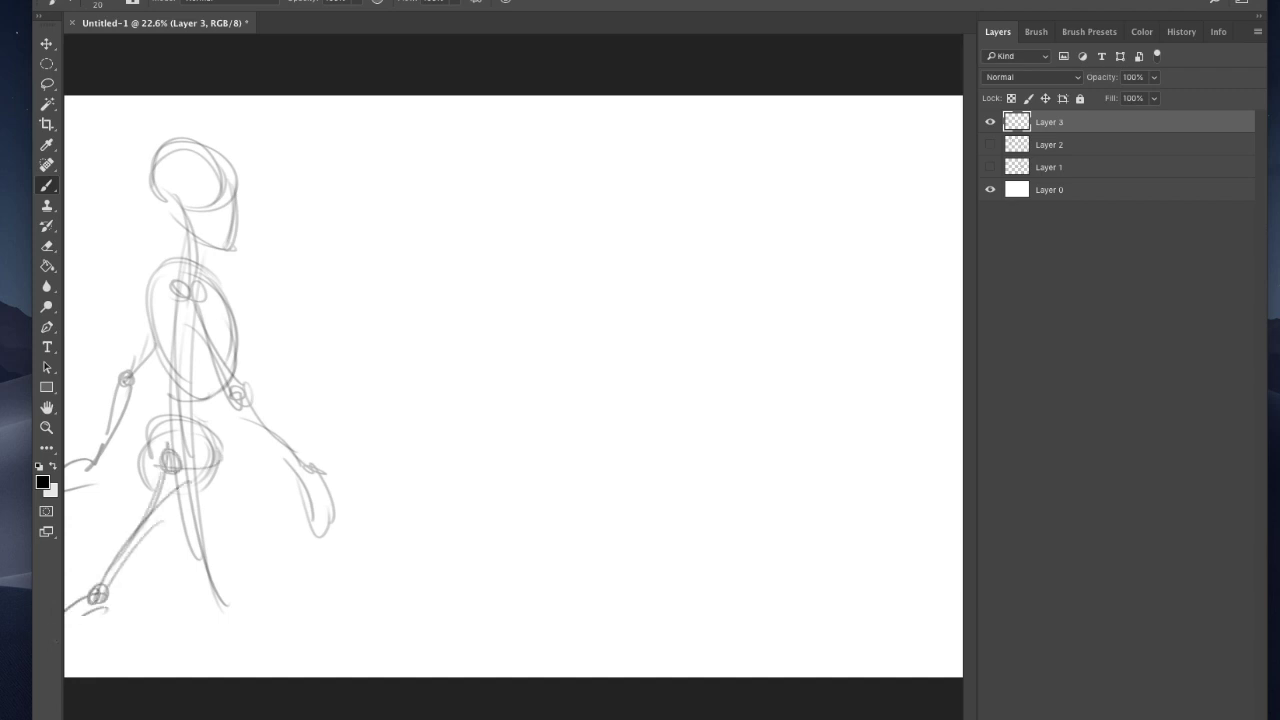
left_click_drag(208, 482, 232, 604)
left_click_drag(140, 545, 103, 598)
left_click_drag(103, 597, 77, 620)
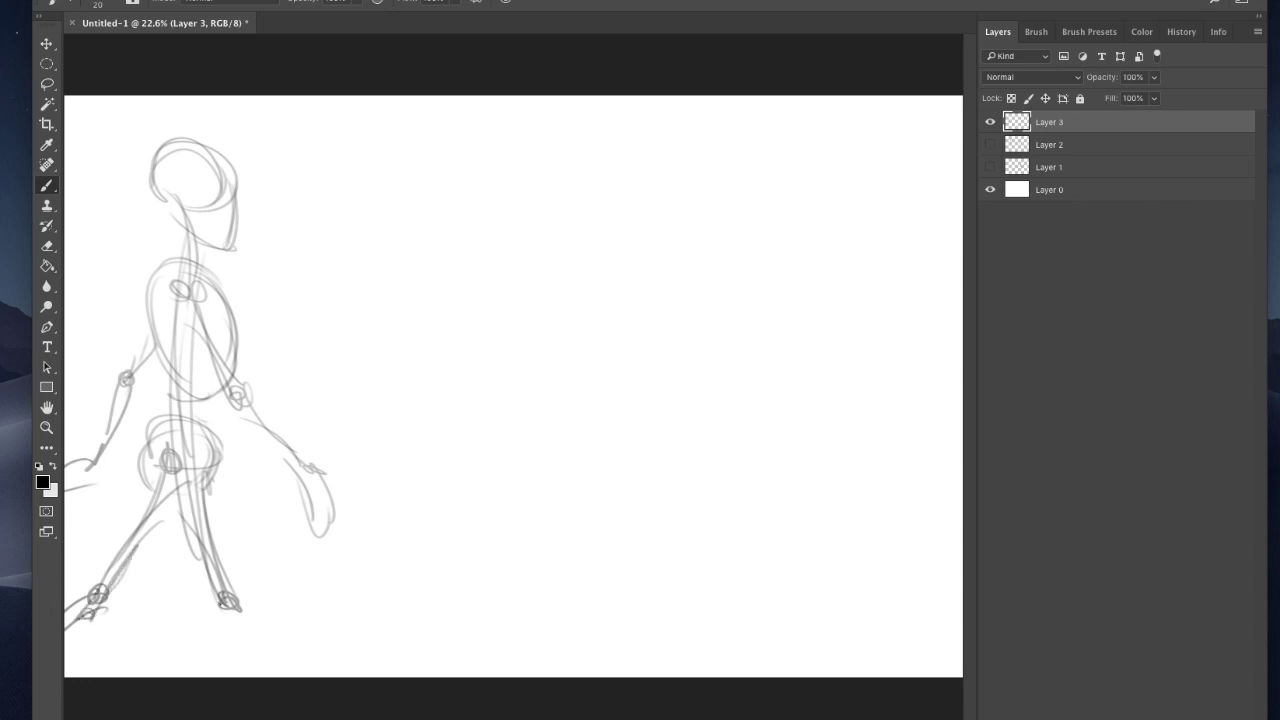
left_click_drag(238, 604, 252, 658)
Sketch a sweeping diagonal action line and an oval head with a tapered jaw for a lunging figure
left_click_drag(390, 198, 634, 410)
left_click_drag(460, 292, 812, 438)
left_click_drag(702, 416, 828, 442)
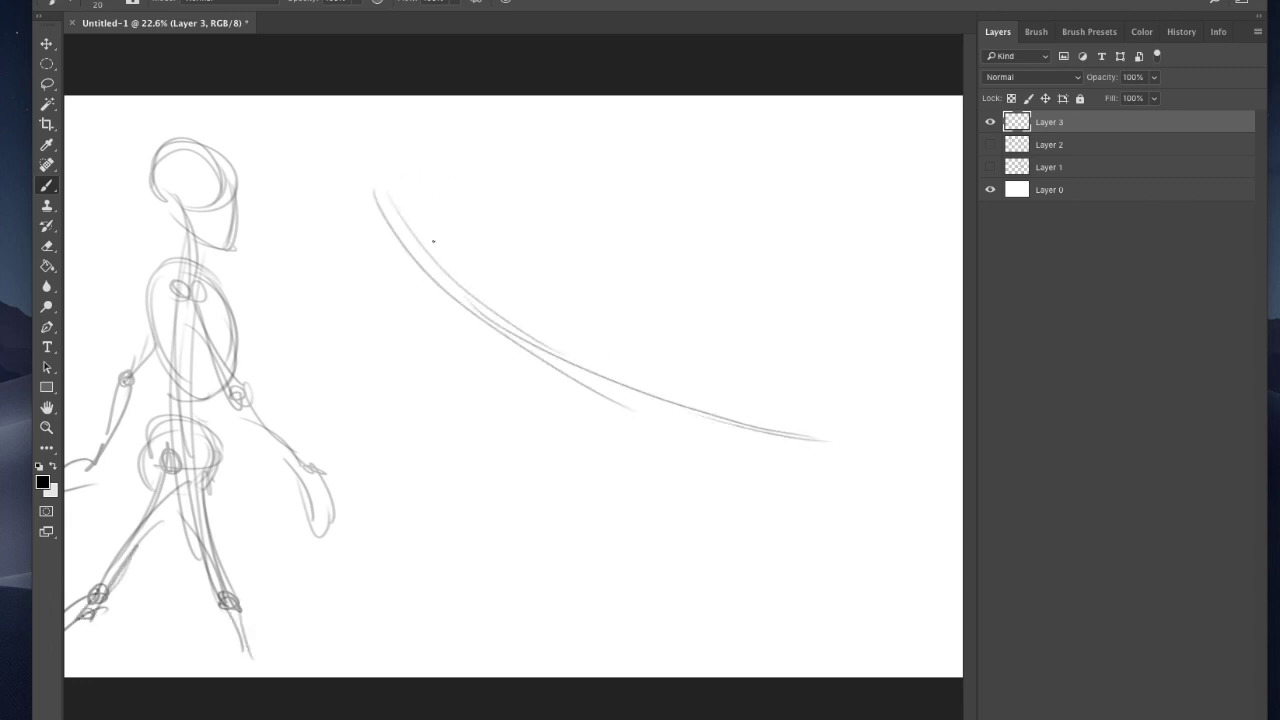
mouse_move(379, 186)
left_mouse_down()
mouse_move(418, 232)
mouse_move(432, 206)
mouse_move(428, 232)
mouse_move(425, 203)
mouse_move(380, 246)
mouse_move(390, 285)
left_mouse_up()
left_click_drag(430, 230, 410, 278)
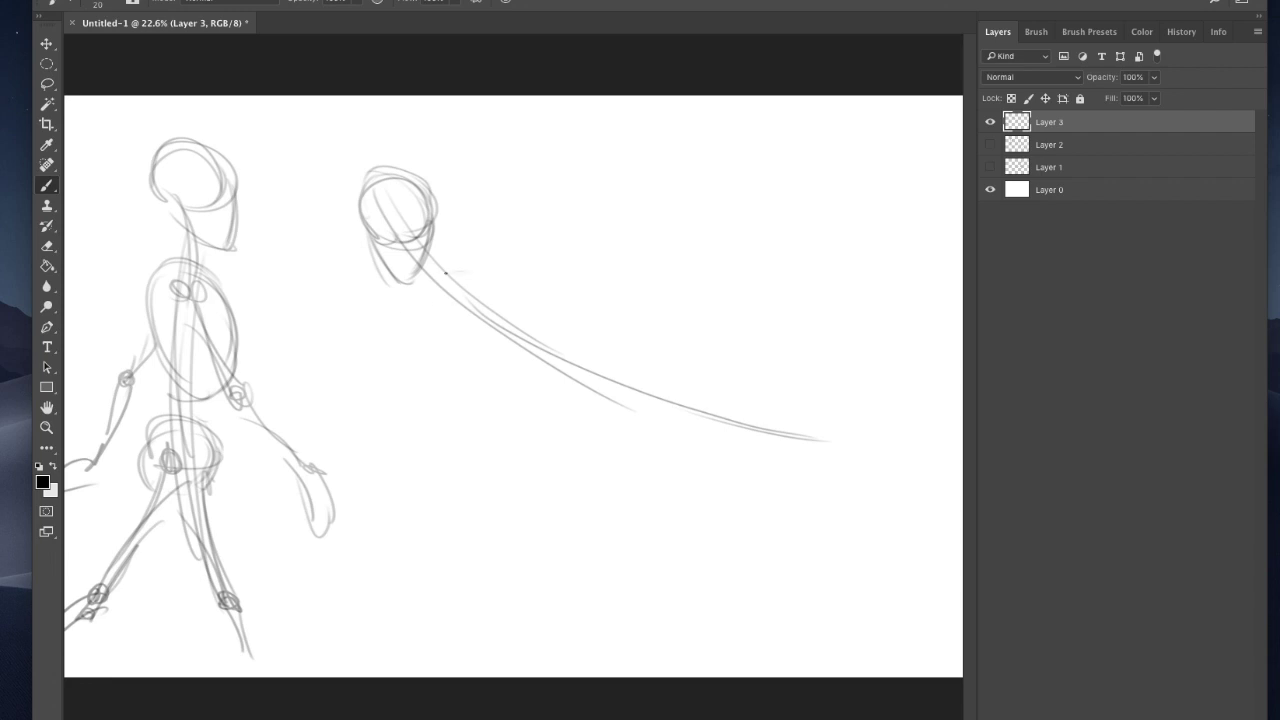
Sketch the lunging figure's tilted ribcage, shoulder line and both arms reaching forward
left_click_drag(446, 266, 552, 326)
left_click_drag(432, 302, 500, 372)
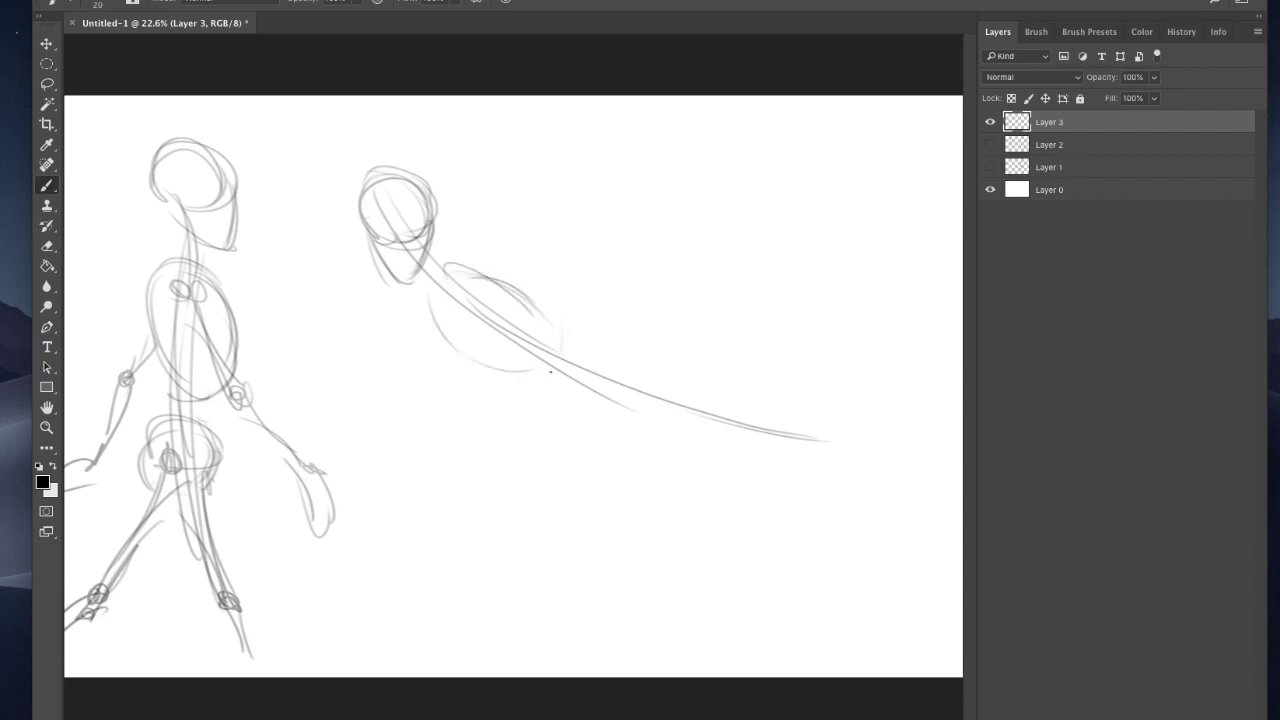
left_click_drag(562, 320, 462, 360)
mouse_move(384, 284)
left_mouse_down()
mouse_move(476, 278)
mouse_move(408, 300)
mouse_move(482, 276)
mouse_move(455, 320)
mouse_move(357, 343)
mouse_move(385, 352)
mouse_move(330, 352)
mouse_move(386, 294)
mouse_move(352, 292)
mouse_move(478, 364)
left_mouse_up()
mouse_move(420, 318)
left_mouse_down()
mouse_move(445, 351)
mouse_move(518, 378)
left_mouse_up()
Sketch the lunging figure's rounded pelvis just below the ribcage on the action line
mouse_move(562, 343)
left_mouse_down()
mouse_move(555, 379)
mouse_move(524, 394)
left_mouse_up()
mouse_move(563, 346)
left_mouse_down()
mouse_move(520, 382)
mouse_move(600, 404)
left_mouse_up()
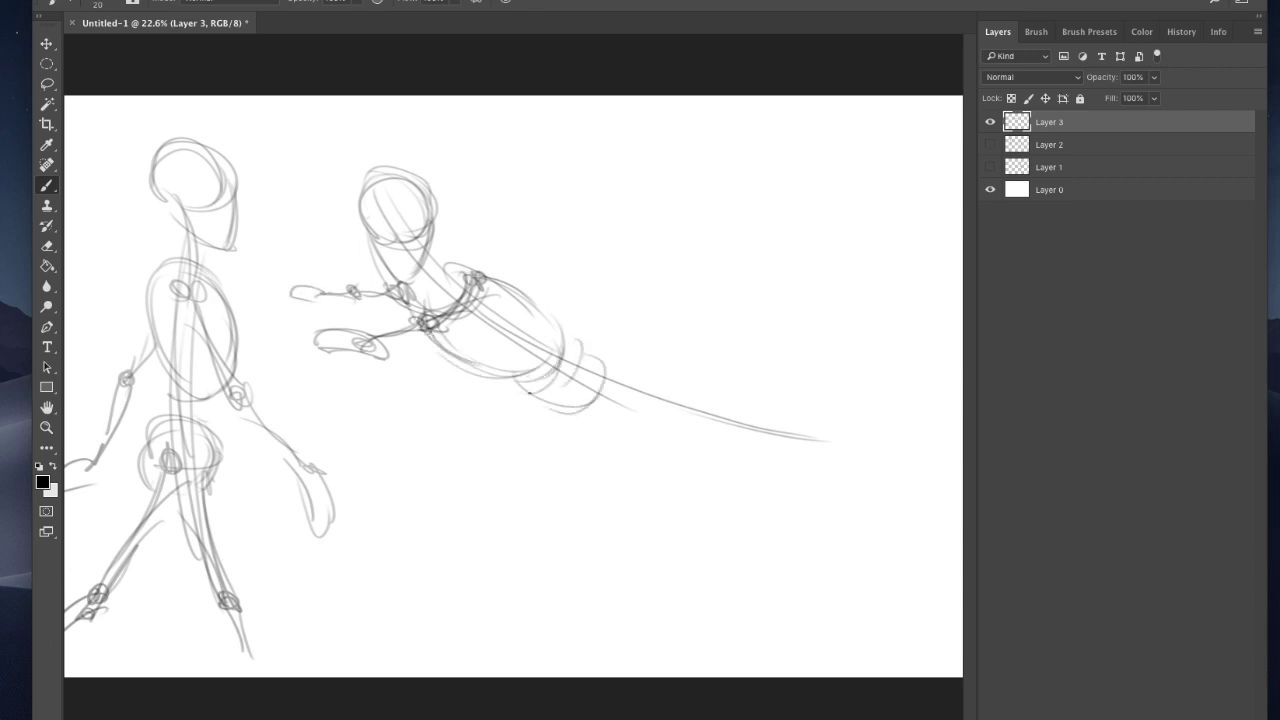
left_click_drag(600, 358, 588, 410)
Draw the lunging figure's bent front leg with knee and ankle joints and a pointed foot
mouse_move(562, 336)
left_mouse_down()
mouse_move(598, 356)
mouse_move(518, 404)
mouse_move(598, 412)
mouse_move(450, 438)
mouse_move(418, 462)
mouse_move(445, 458)
left_mouse_up()
mouse_move(440, 456)
left_mouse_down()
mouse_move(496, 500)
mouse_move(568, 522)
left_mouse_up()
left_click_drag(545, 516, 622, 582)
left_click_drag(562, 506, 630, 590)
Draw the lunging figure's extended rear leg with hip, knee, ankle and foot, and darken the far shoulder joint
left_click_drag(526, 404, 606, 366)
left_click_drag(606, 366, 688, 432)
left_click_drag(596, 398, 728, 436)
mouse_move(614, 372)
left_mouse_down()
mouse_move(690, 430)
mouse_move(812, 440)
mouse_move(928, 503)
left_mouse_up()
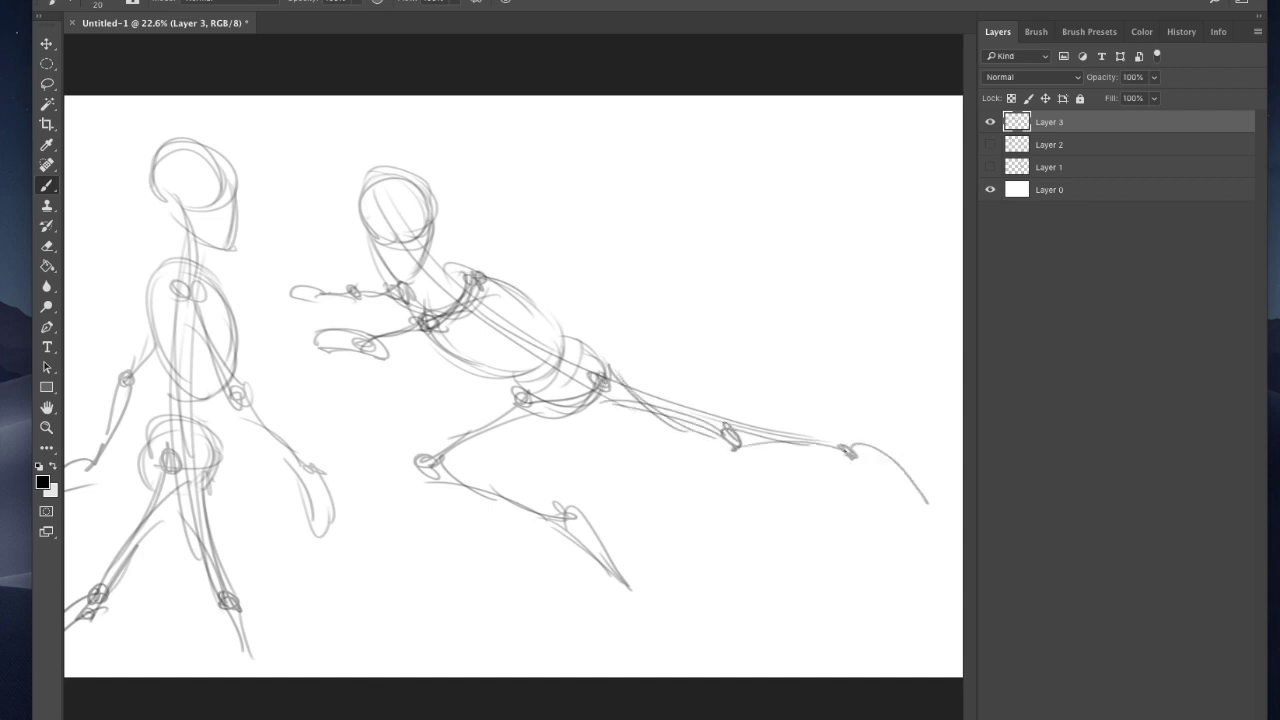
left_click_drag(842, 448, 932, 512)
mouse_move(838, 440)
left_mouse_down()
mouse_move(886, 464)
mouse_move(906, 512)
left_mouse_up()
left_click_drag(900, 506, 930, 518)
left_click_drag(476, 280, 490, 292)
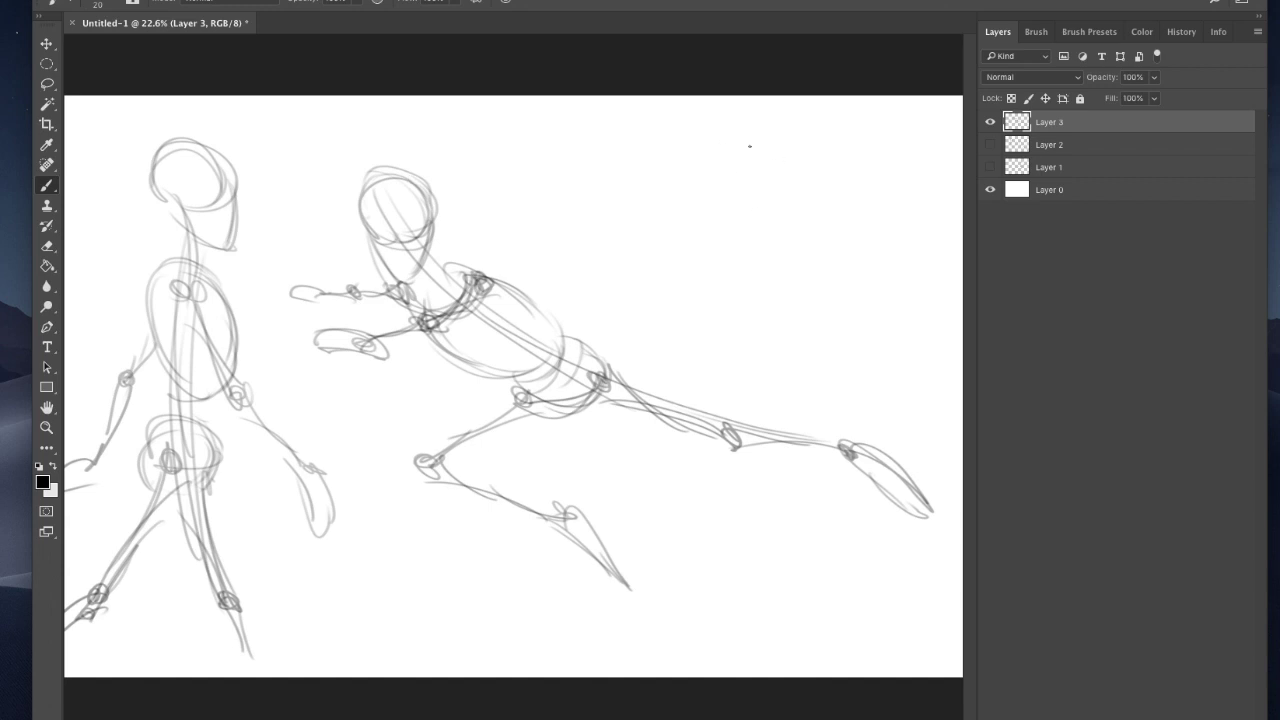
Block in a large head at the upper right with a rounded cranium, centre line, brow line and side planes
mouse_move(770, 128)
left_mouse_down()
mouse_move(800, 240)
mouse_move(825, 238)
mouse_move(740, 246)
mouse_move(786, 266)
left_mouse_up()
left_click_drag(792, 212, 766, 266)
left_click_drag(776, 134, 772, 262)
left_click_drag(802, 180, 784, 262)
left_click_drag(722, 208, 834, 232)
mouse_move(720, 218)
left_mouse_down()
mouse_move(834, 226)
mouse_move(814, 304)
left_mouse_up()
left_click_drag(823, 238, 808, 318)
left_click_drag(745, 154, 734, 250)
left_click_drag(732, 132, 737, 296)
left_click_drag(810, 304, 804, 326)
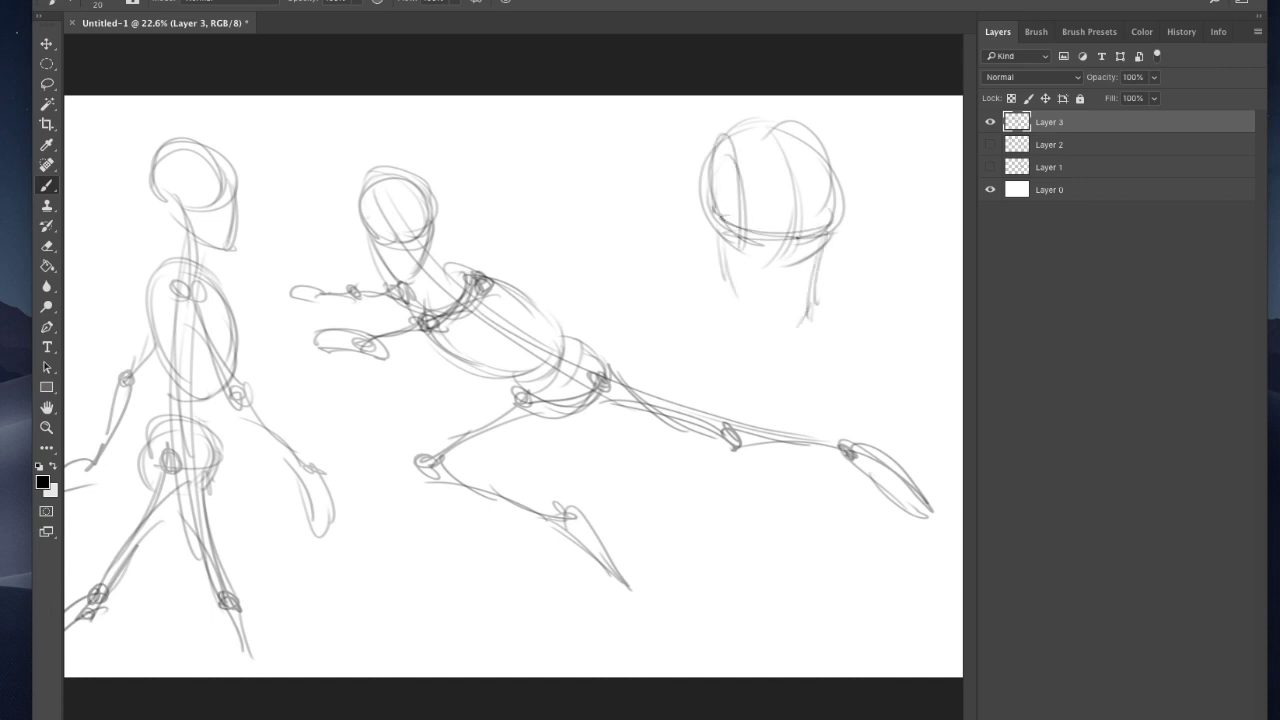
Sketch the large head's nose, mouth line, cheek planes and jaw down to the chin
left_click_drag(795, 249, 788, 328)
mouse_move(800, 238)
left_mouse_down()
mouse_move(810, 285)
mouse_move(748, 294)
left_mouse_up()
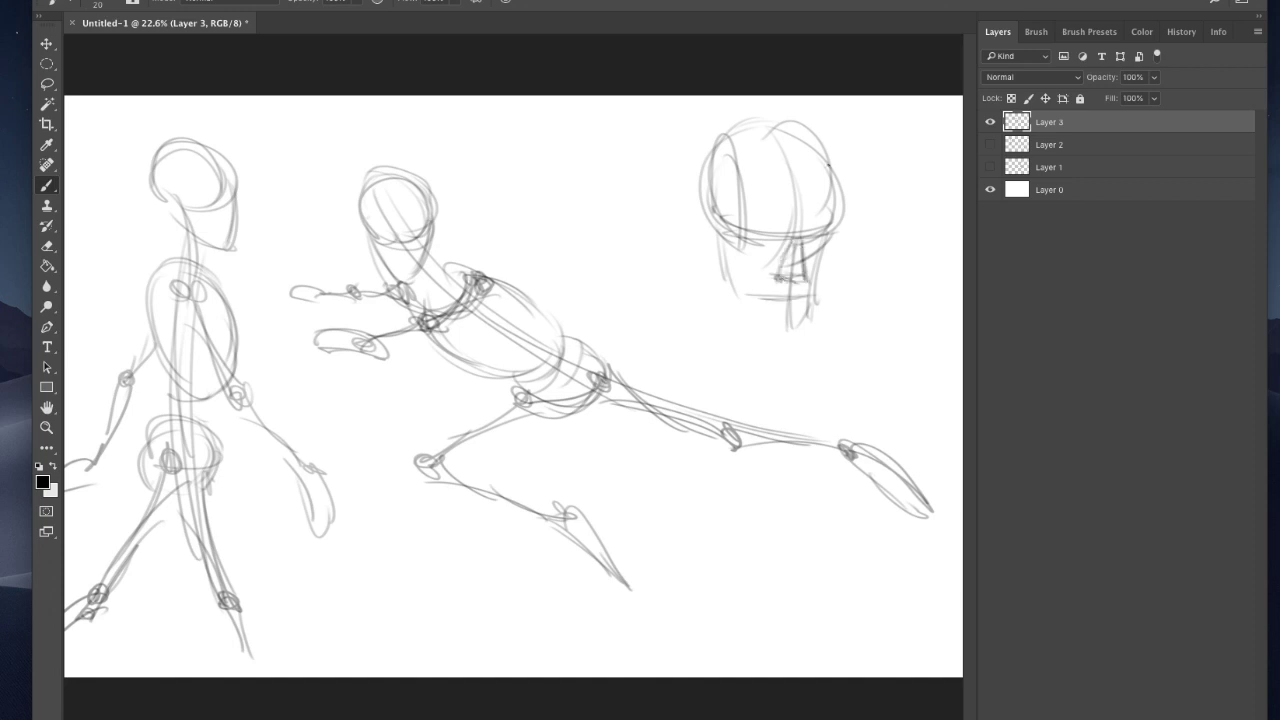
left_click_drag(828, 165, 818, 236)
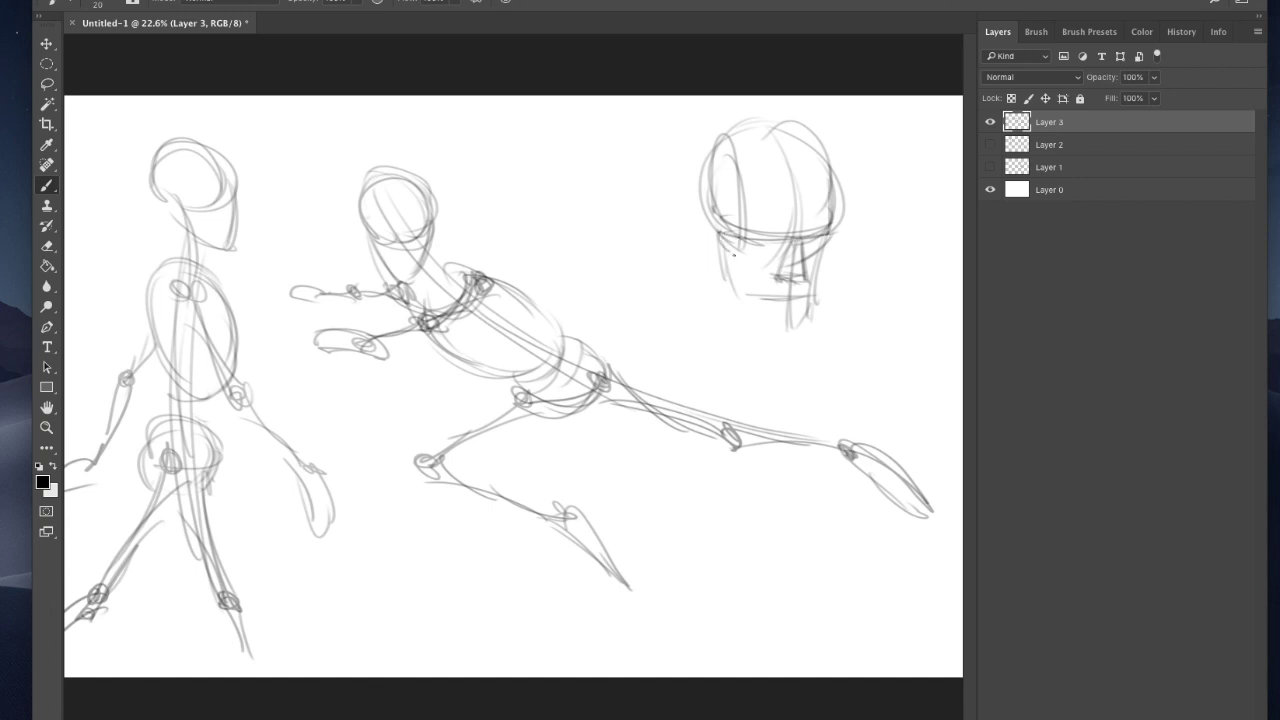
left_click_drag(738, 256, 770, 333)
left_click_drag(826, 255, 805, 324)
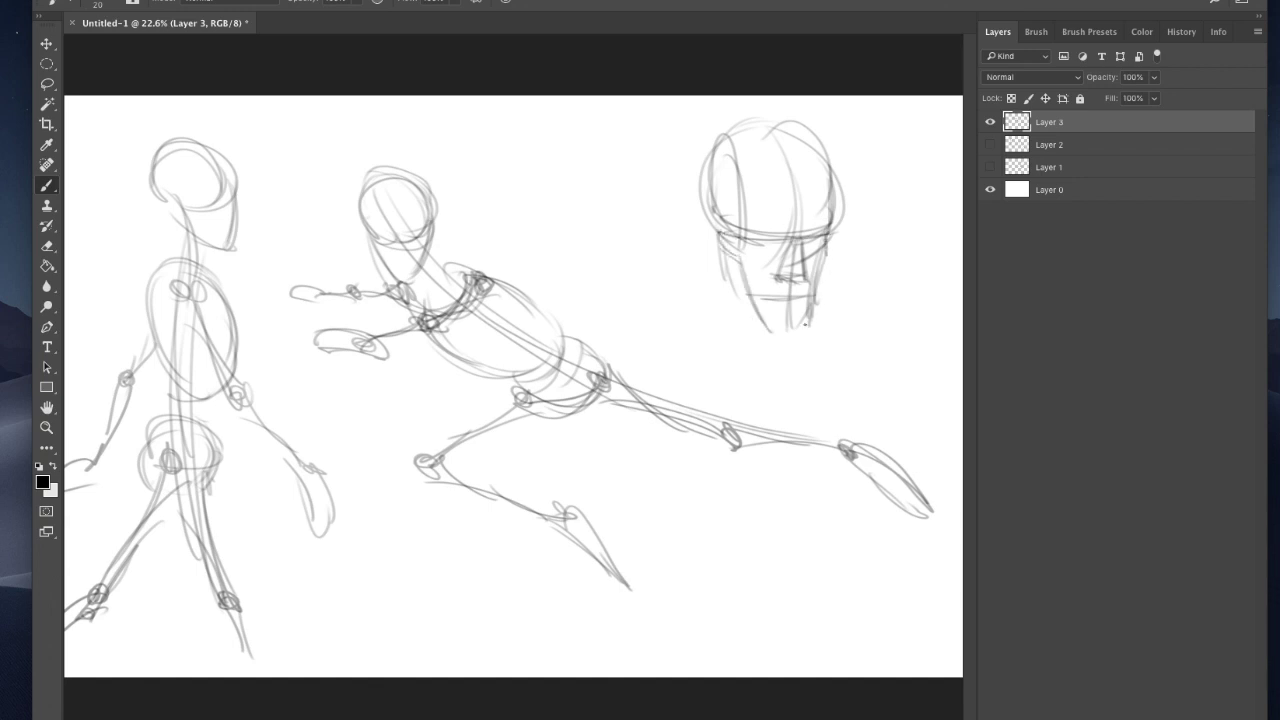
left_click_drag(726, 288, 770, 332)
Reinforce the large head's side contour and brow line, and add the ear
left_click_drag(700, 204, 722, 288)
mouse_move(702, 194)
left_mouse_down()
mouse_move(716, 258)
mouse_move(828, 229)
left_mouse_up()
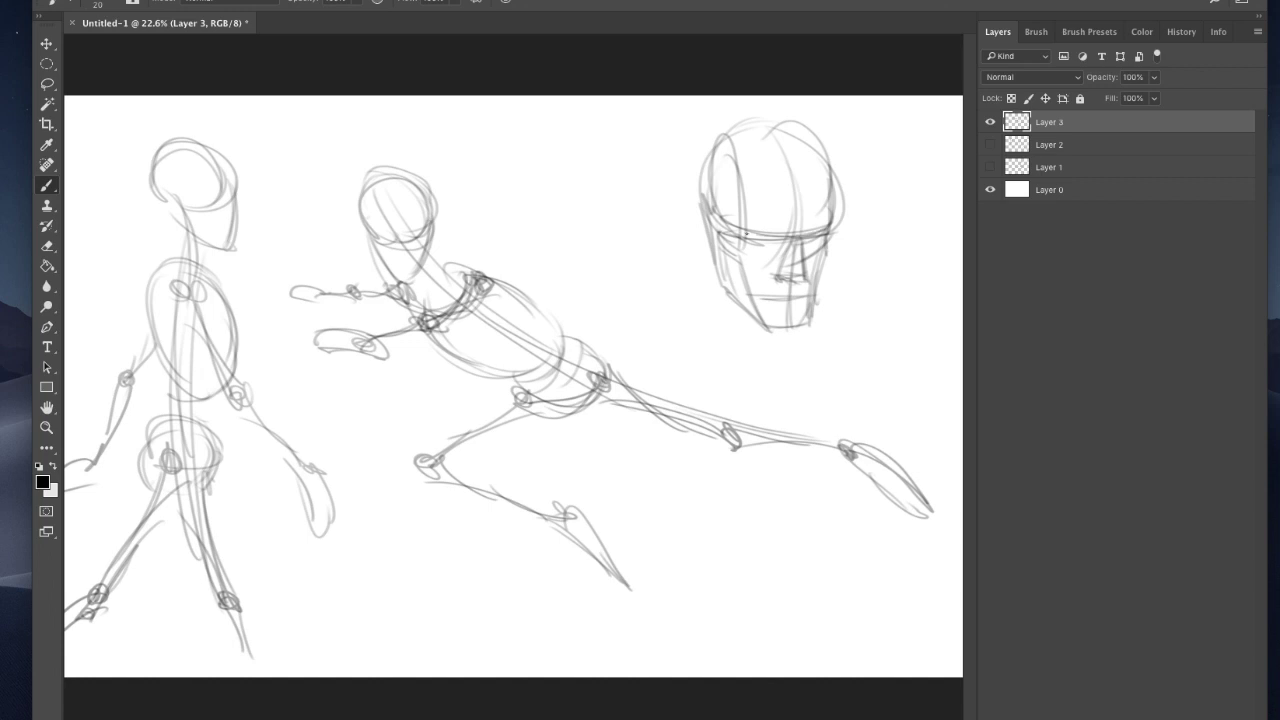
left_click_drag(728, 242, 804, 237)
left_click_drag(693, 208, 730, 322)
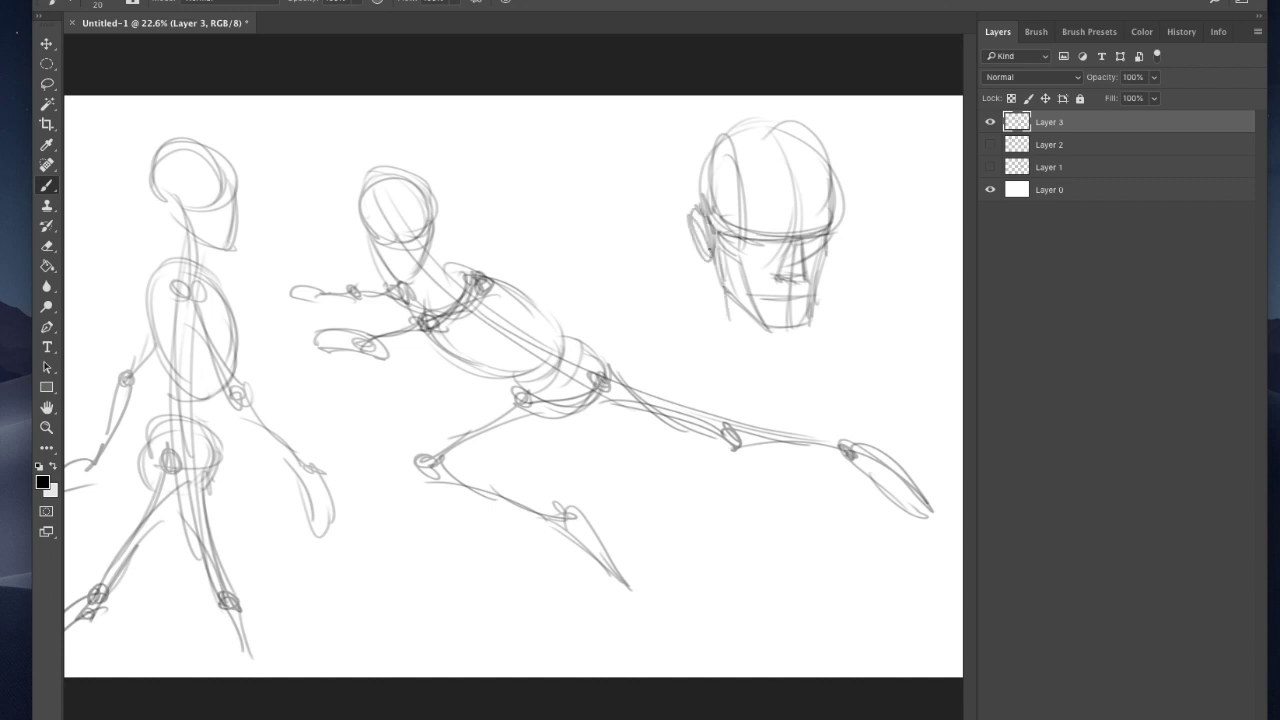
Draw the neck line below the ear, a wide shoulder curve, and one round shoulder joint under the large head
left_click_drag(712, 250, 732, 326)
mouse_move(876, 346)
left_mouse_down()
mouse_move(660, 329)
mouse_move(884, 331)
left_mouse_up()
left_click_drag(640, 316, 648, 322)
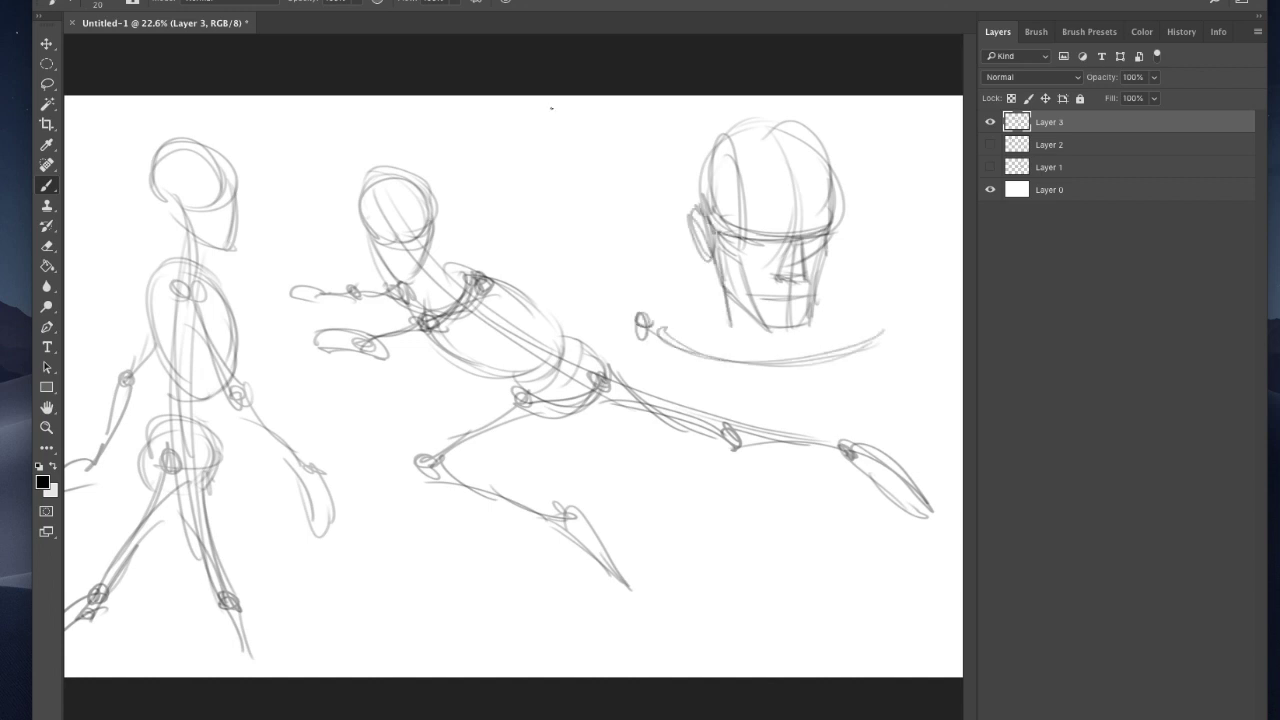
Flip the whole canvas horizontally
left_click(129, 1)
mouse_move(225, 96)
left_click(325, 162)
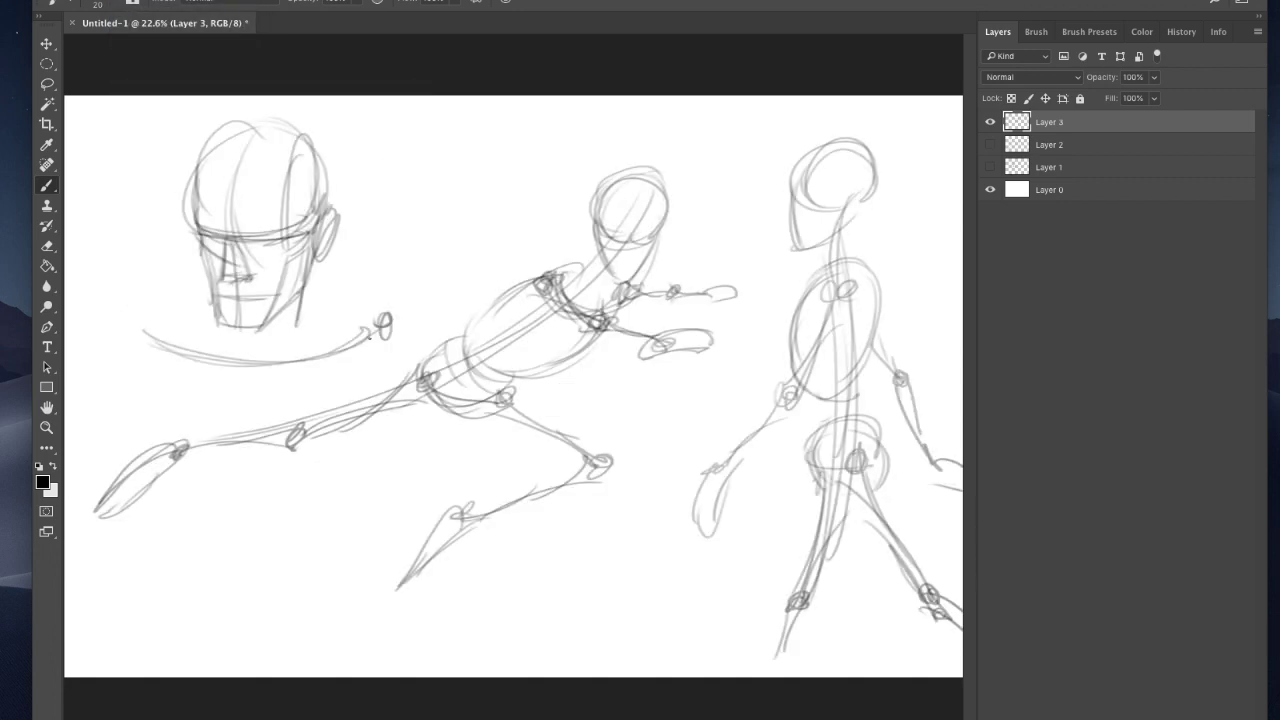
Complete the large head's bust with neck muscles, a chest centre line, the second shoulder joint and the shoulder oval
left_click_drag(369, 338, 172, 340)
left_click_drag(308, 280, 254, 367)
left_click_drag(302, 306, 254, 370)
left_click_drag(229, 328, 239, 371)
left_click_drag(247, 374, 224, 469)
left_click_drag(290, 364, 160, 336)
left_click_drag(151, 318, 173, 340)
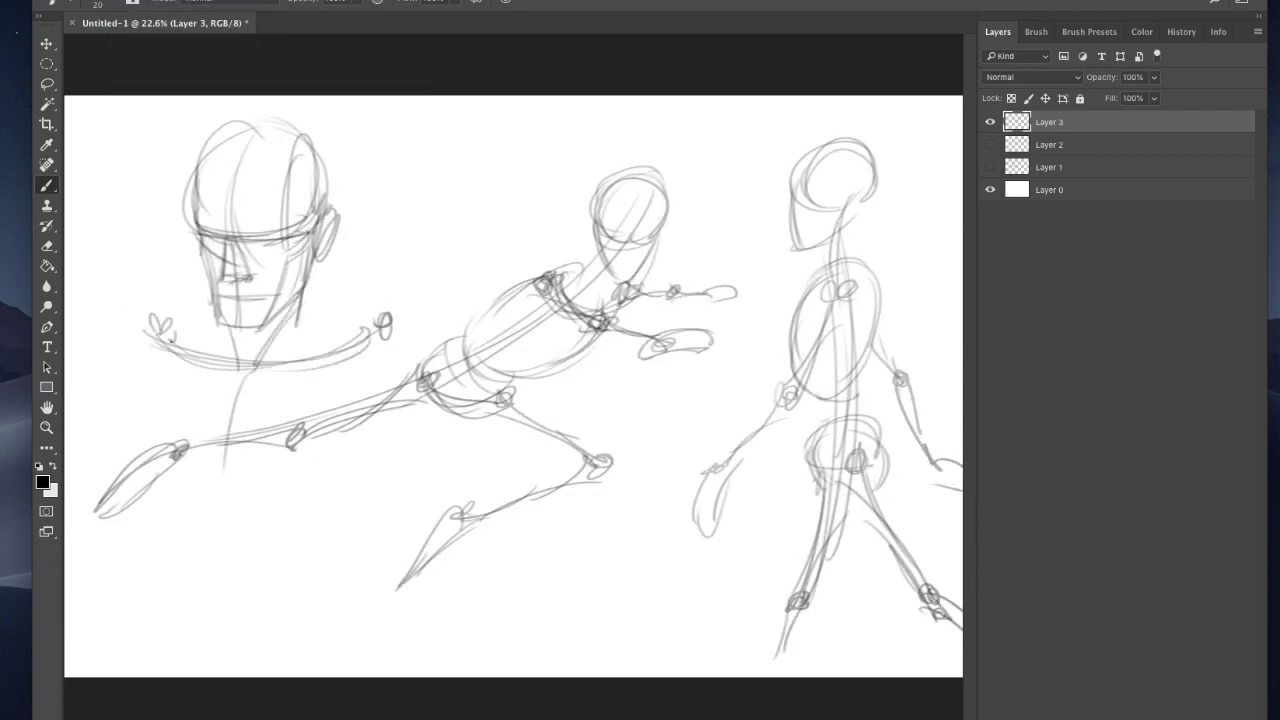
left_click_drag(298, 320, 398, 331)
left_click_drag(215, 320, 136, 335)
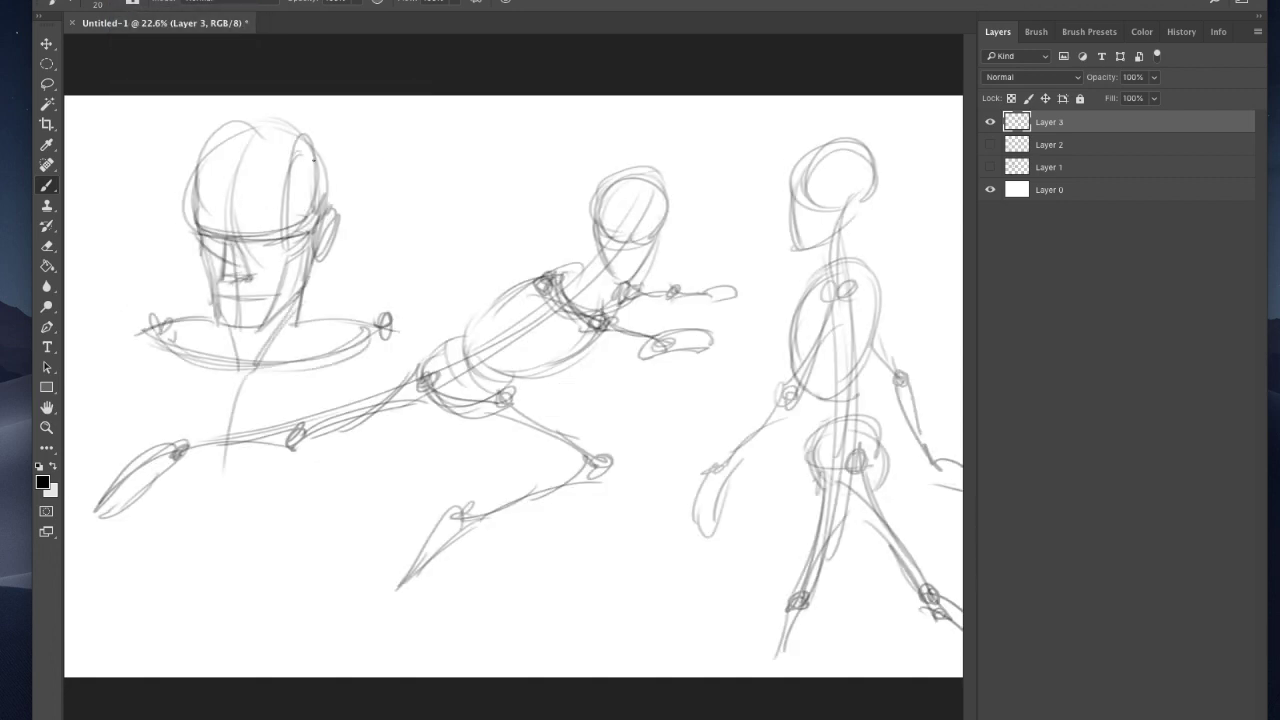
Flip the canvas horizontally again to restore the original orientation
left_click(122, 2)
mouse_move(230, 92)
left_click(330, 163)
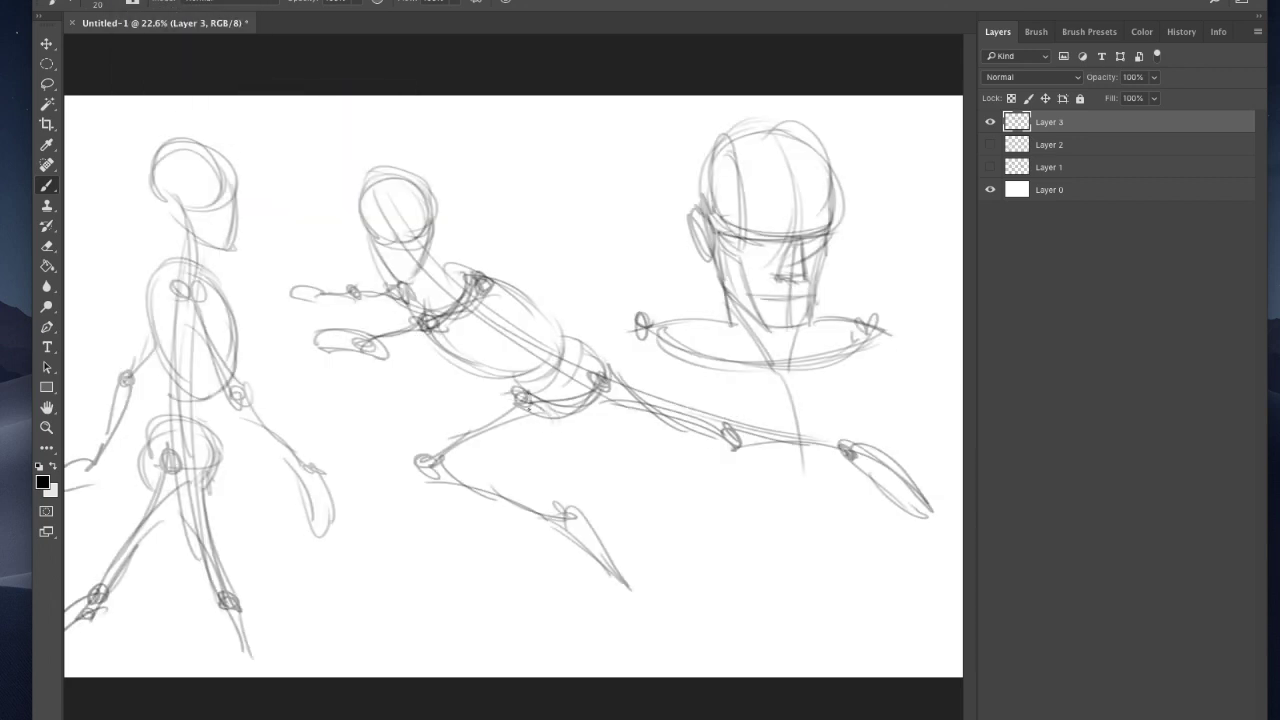
Add thigh contours and an oval calf mass around the lunging figure's bent front leg
left_click_drag(528, 405, 424, 458)
mouse_move(520, 400)
left_mouse_down()
mouse_move(426, 456)
mouse_move(552, 522)
left_mouse_up()
left_click_drag(416, 466, 508, 518)
mouse_move(560, 433)
left_mouse_down()
mouse_move(512, 444)
mouse_move(556, 443)
mouse_move(590, 408)
left_mouse_up()
left_click_drag(536, 430, 600, 420)
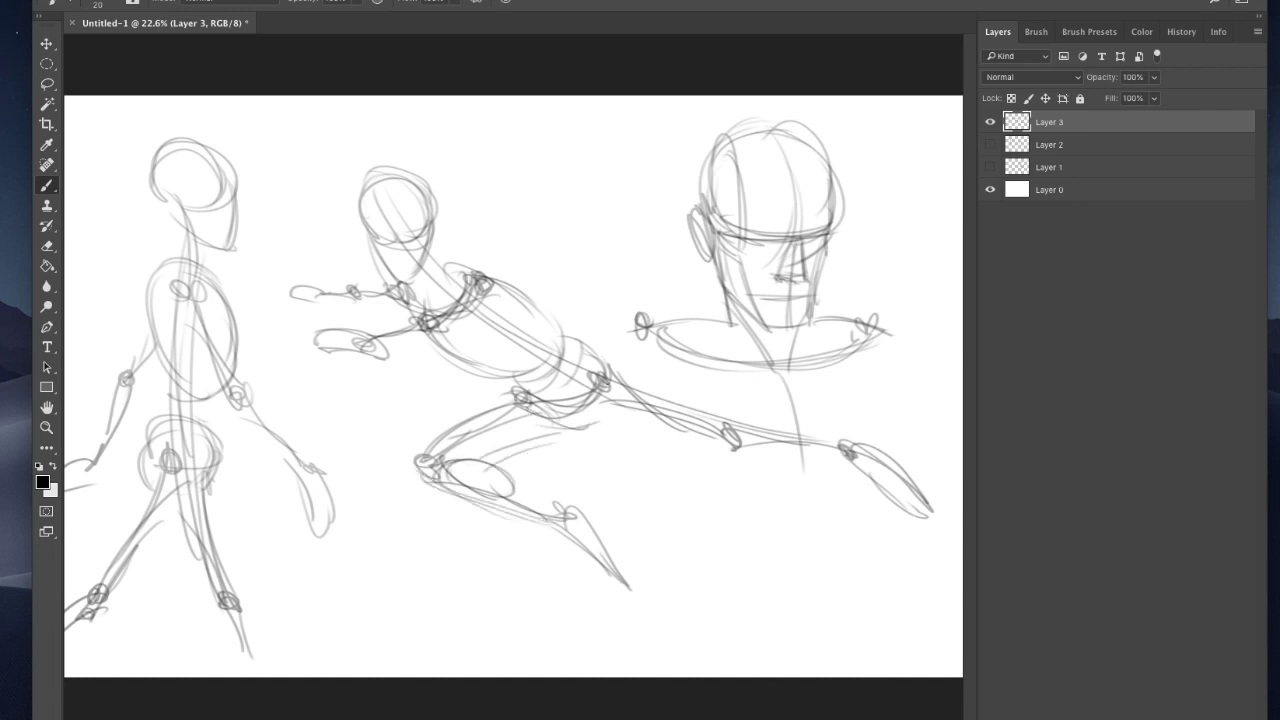
Build up the lunging figure's extended back leg with a hip oval, knee band, thigh and calf contours, and strengthen its back line
mouse_move(606, 356)
left_mouse_down()
mouse_move(586, 414)
mouse_move(614, 424)
left_mouse_up()
left_click_drag(708, 414, 716, 450)
left_click_drag(604, 368, 730, 428)
left_click_drag(660, 392, 714, 422)
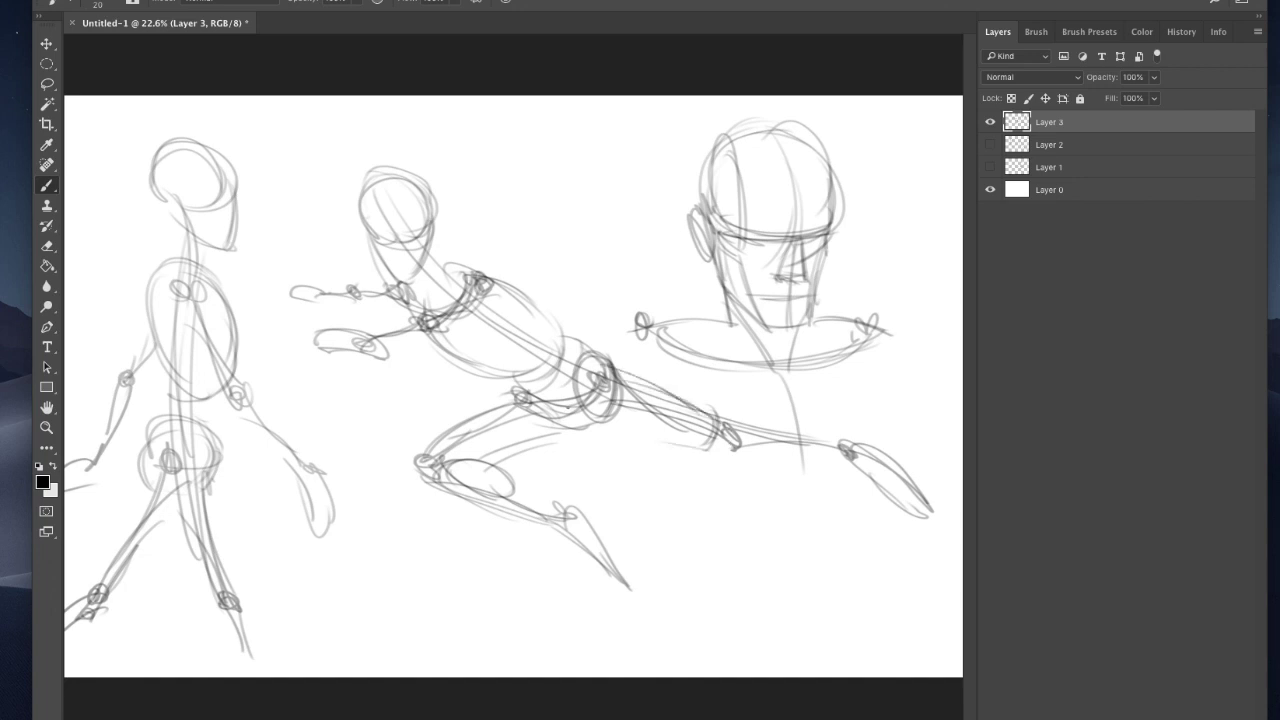
mouse_move(580, 412)
left_mouse_down()
mouse_move(724, 452)
mouse_move(848, 462)
left_mouse_up()
mouse_move(740, 458)
left_mouse_down()
mouse_move(816, 442)
mouse_move(854, 452)
left_mouse_up()
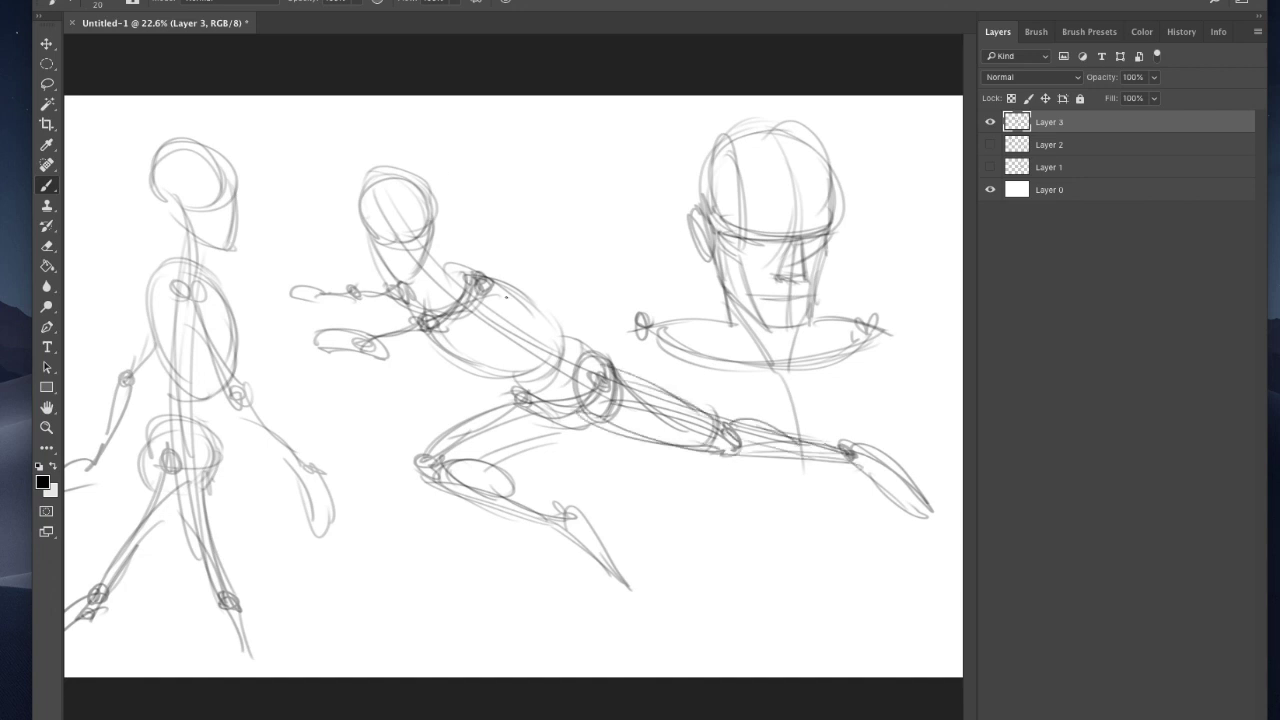
left_click_drag(478, 272, 595, 356)
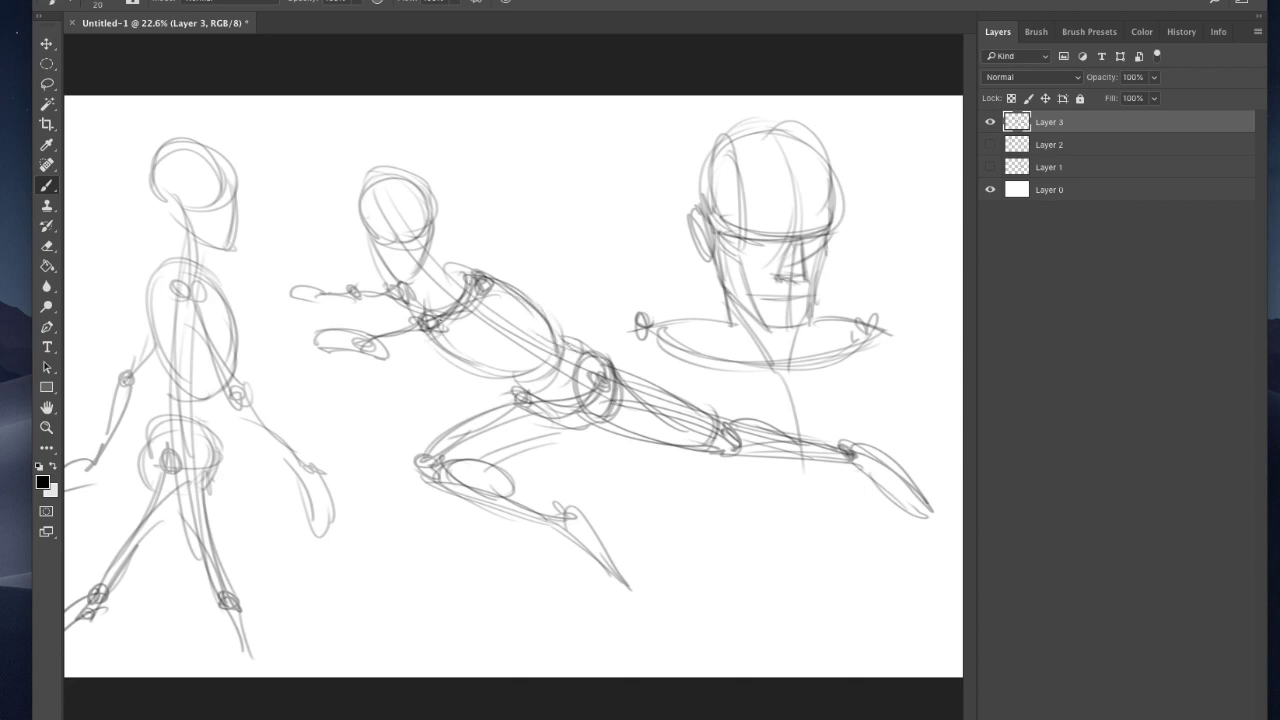
Flesh out the lunging figure's two reaching arms with elbow bands, forearm and upper-arm volumes, and hands with separate fingers
mouse_move(402, 322)
left_mouse_down()
mouse_move(444, 310)
mouse_move(430, 340)
mouse_move(412, 332)
left_mouse_up()
left_click_drag(374, 350, 418, 346)
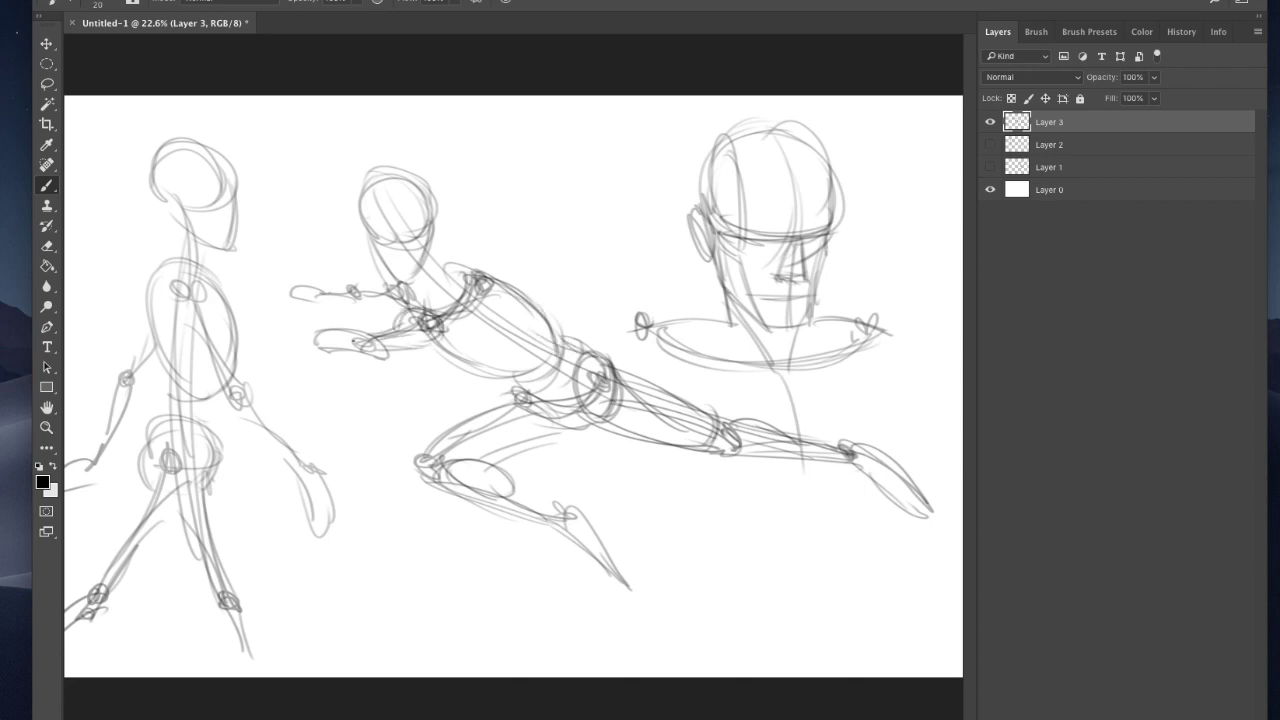
mouse_move(340, 333)
left_mouse_down()
mouse_move(316, 322)
mouse_move(374, 340)
mouse_move(342, 357)
left_mouse_up()
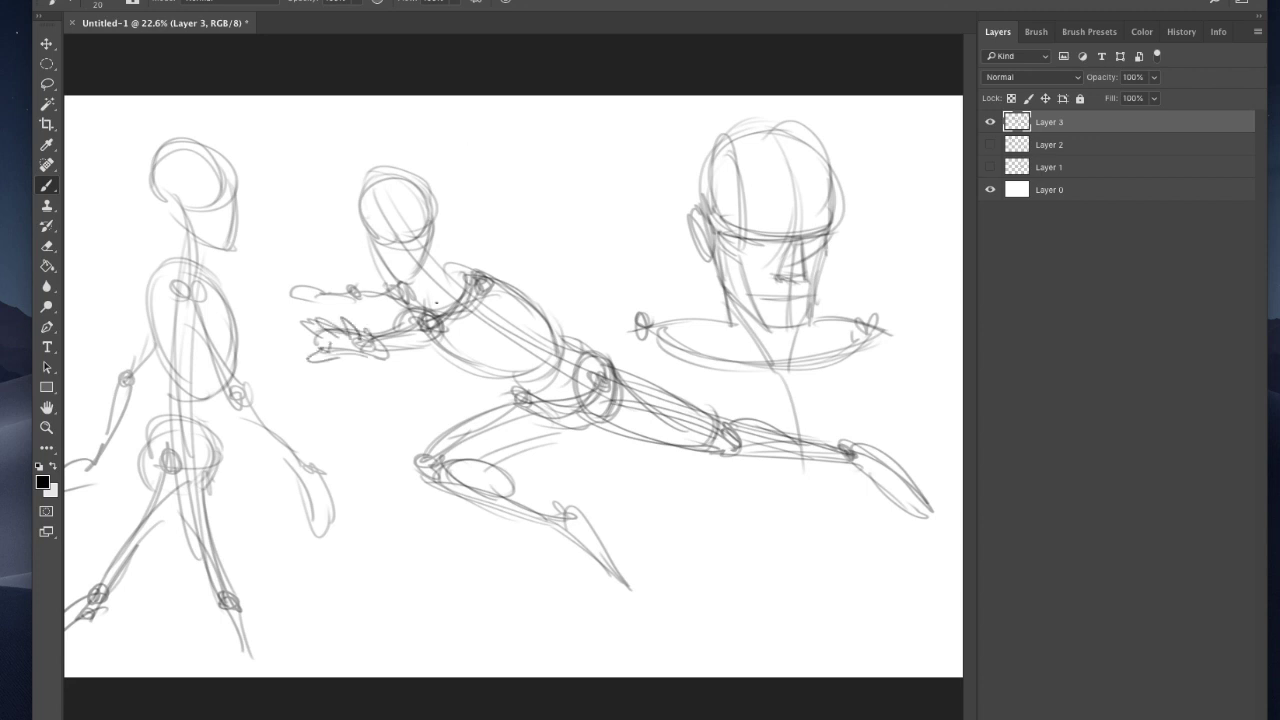
mouse_move(436, 302)
left_mouse_down()
mouse_move(456, 332)
mouse_move(490, 312)
mouse_move(460, 316)
mouse_move(494, 304)
mouse_move(500, 280)
left_mouse_up()
left_click_drag(411, 304, 462, 272)
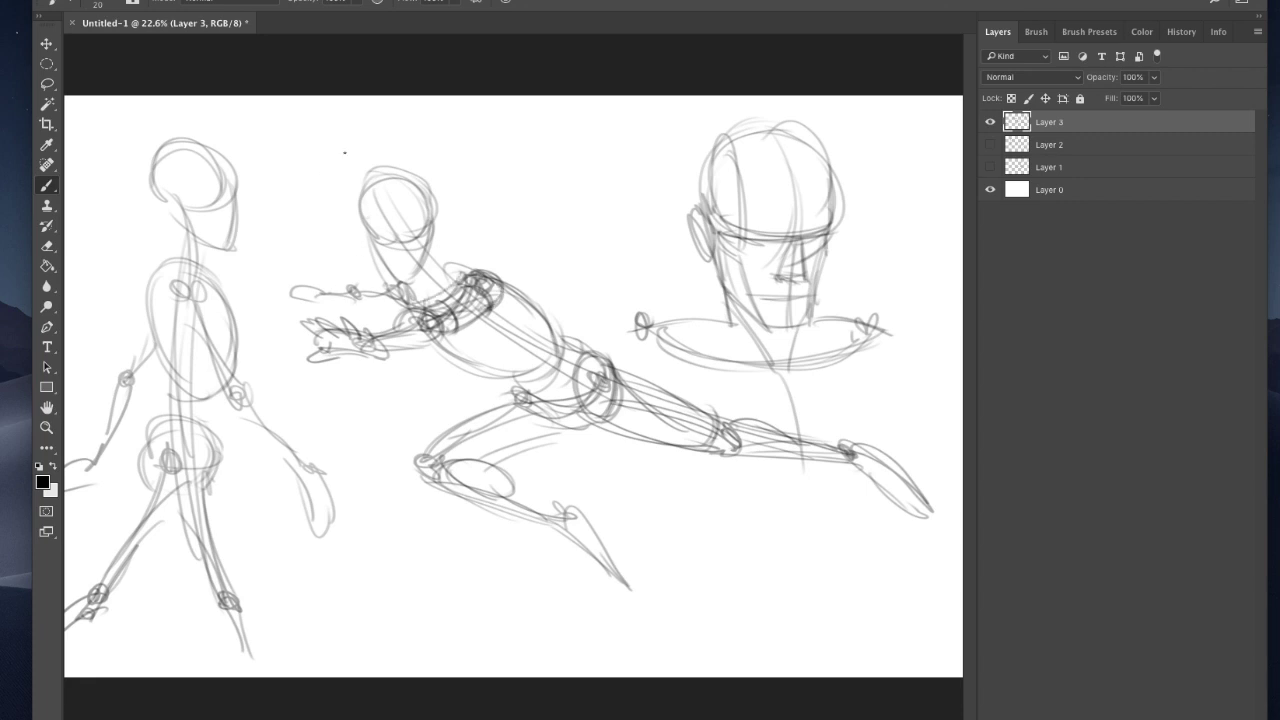
mouse_move(389, 299)
left_mouse_down()
mouse_move(363, 307)
mouse_move(368, 288)
left_mouse_up()
left_click_drag(306, 312, 359, 311)
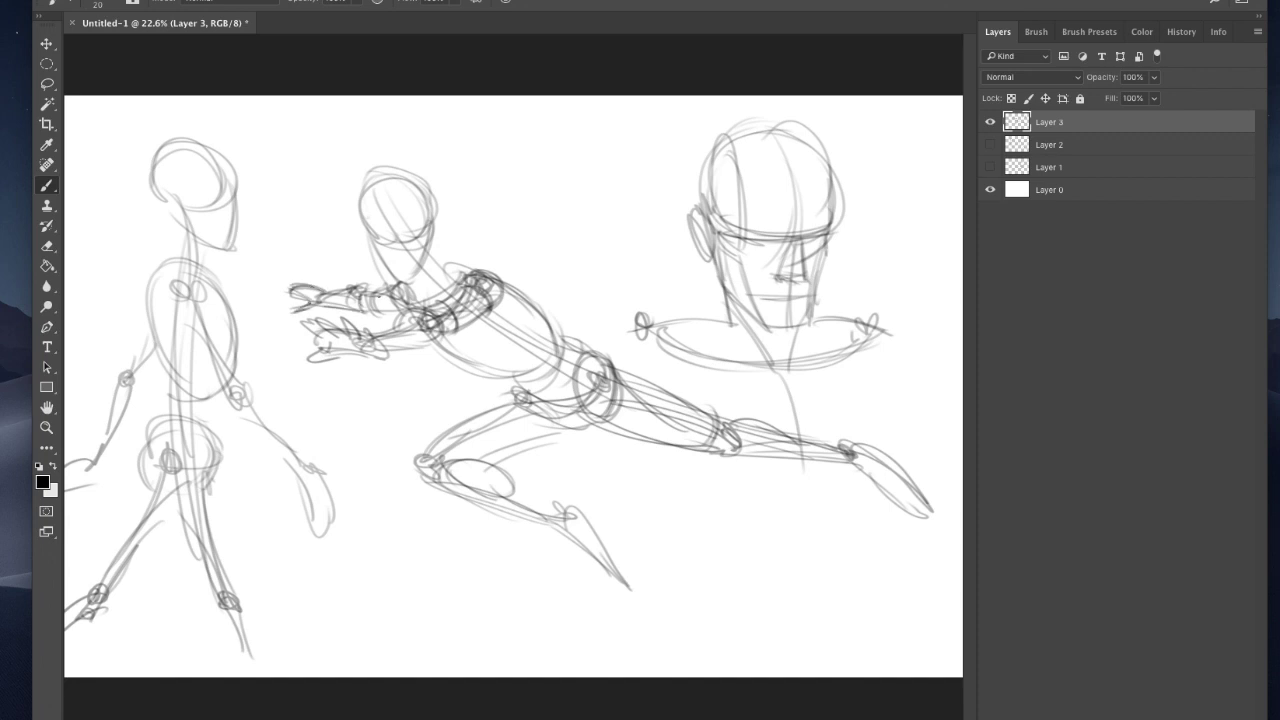
Refine the lunging figure's head with a curved brow line and face contours, and add neck-to-shoulder lines
left_click_drag(376, 236, 404, 288)
left_click_drag(382, 214, 370, 254)
left_click_drag(440, 214, 406, 234)
mouse_move(368, 228)
left_mouse_down()
mouse_move(430, 238)
mouse_move(482, 277)
left_mouse_up()
left_click_drag(467, 271, 401, 288)
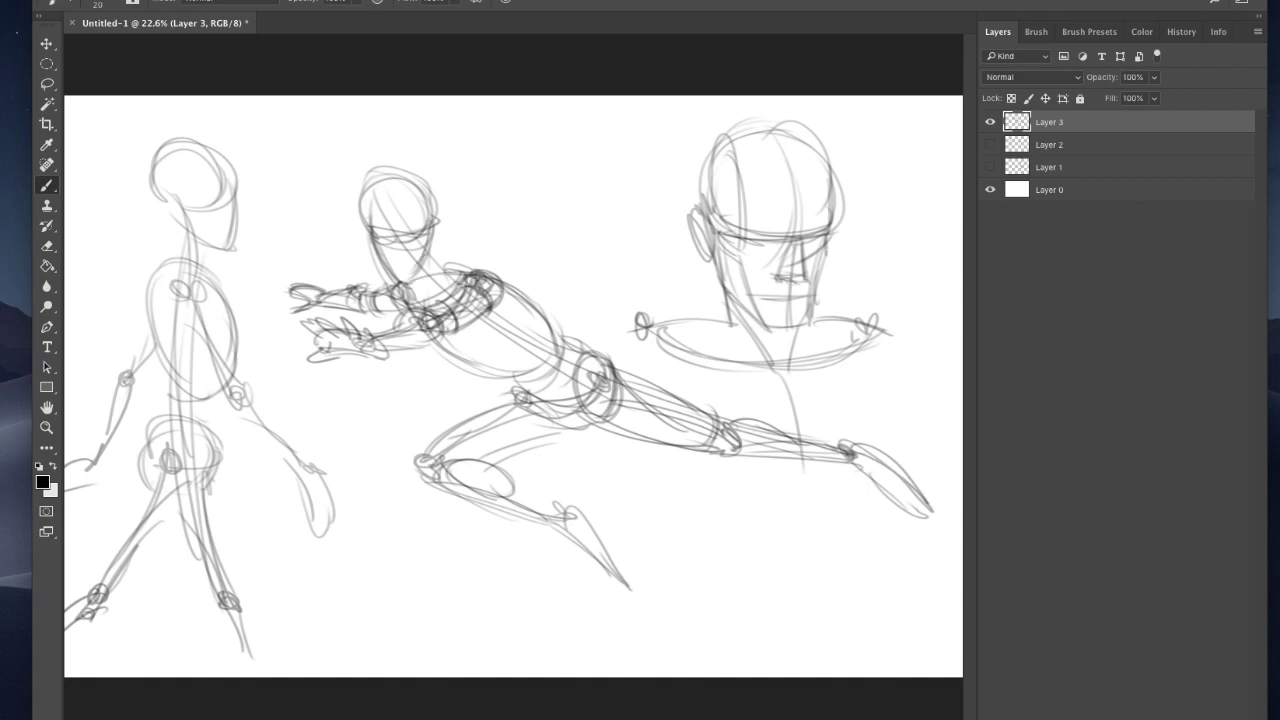
On a new layer with Layer 3 hidden, draw three overlapping rhythm curves ending in upward-pointing arrowheads
key("super+shift+alt+n")
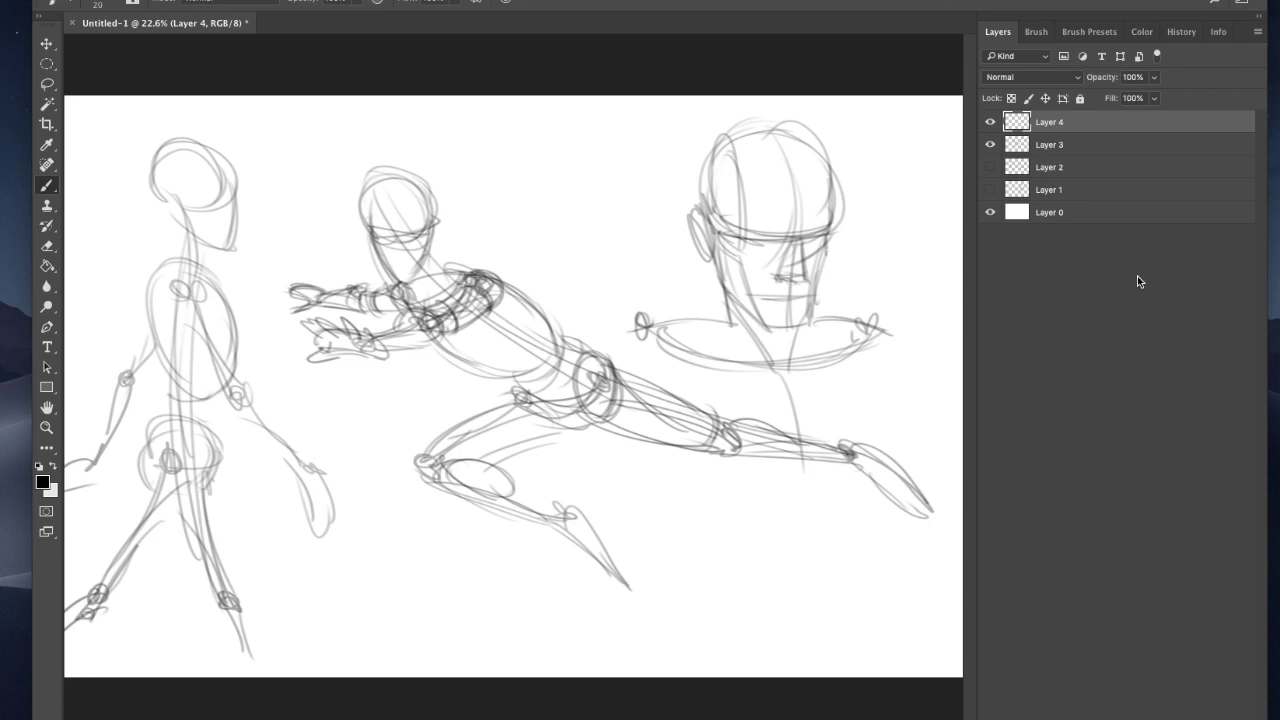
left_click(990, 145)
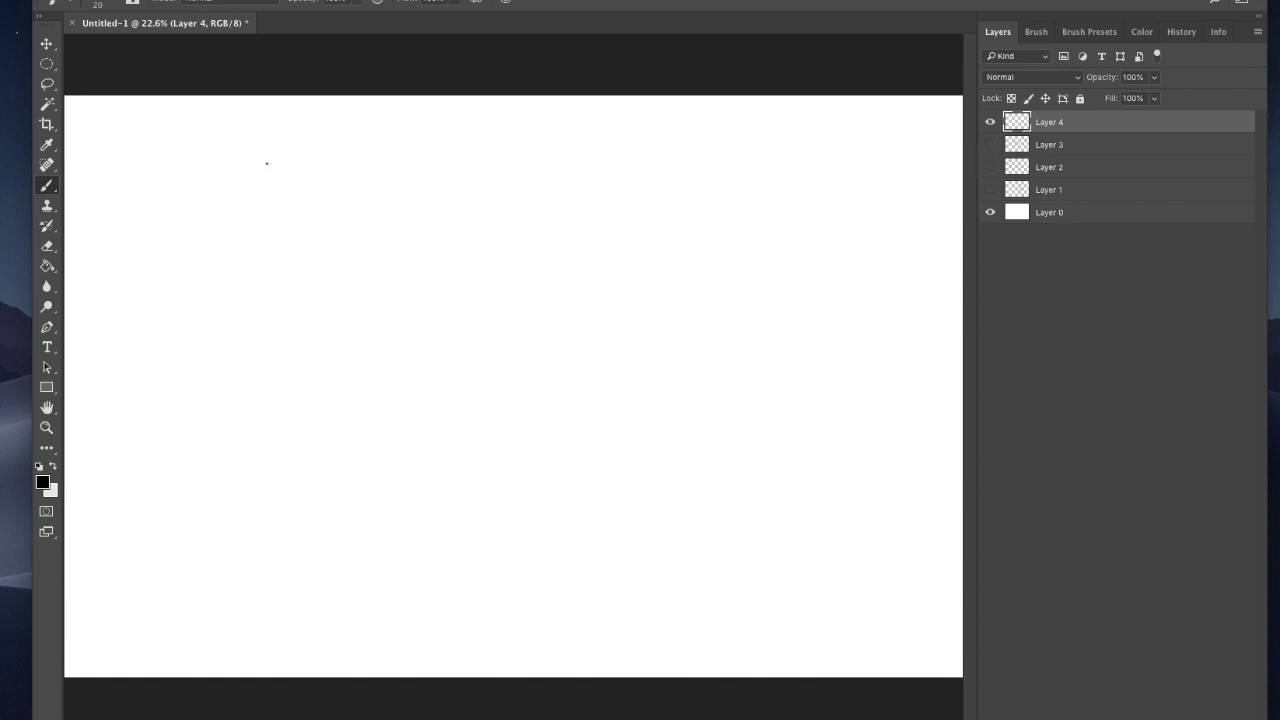
mouse_move(234, 133)
left_mouse_down()
mouse_move(231, 164)
mouse_move(176, 250)
left_mouse_up()
left_click_drag(238, 203, 164, 337)
left_click_drag(202, 285, 185, 430)
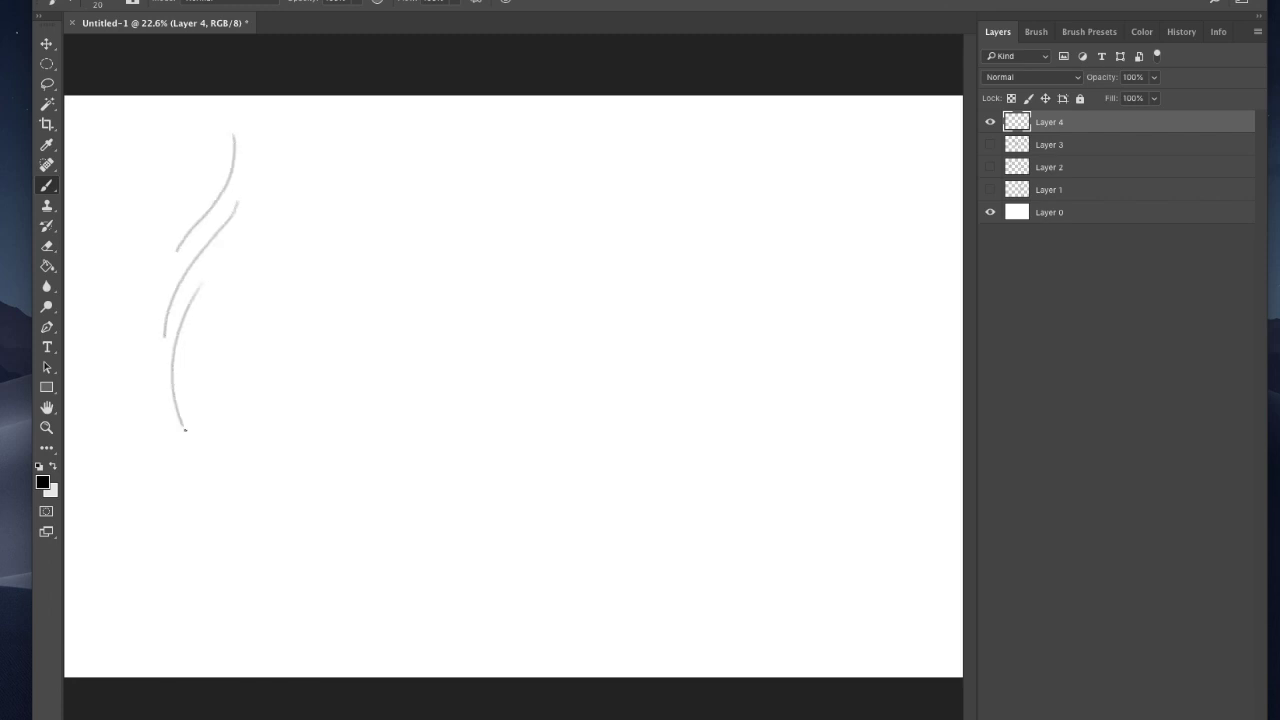
mouse_move(204, 296)
left_mouse_down()
mouse_move(186, 294)
mouse_move(204, 296)
left_mouse_up()
left_click_drag(236, 216, 244, 220)
left_click_drag(226, 145, 244, 145)
Draw a second set of three overlapping rhythm curves beside the first, ending in downward-pointing arrowheads
left_click_drag(340, 193, 312, 307)
mouse_move(349, 262)
left_mouse_down()
mouse_move(338, 297)
mouse_move(291, 406)
left_mouse_up()
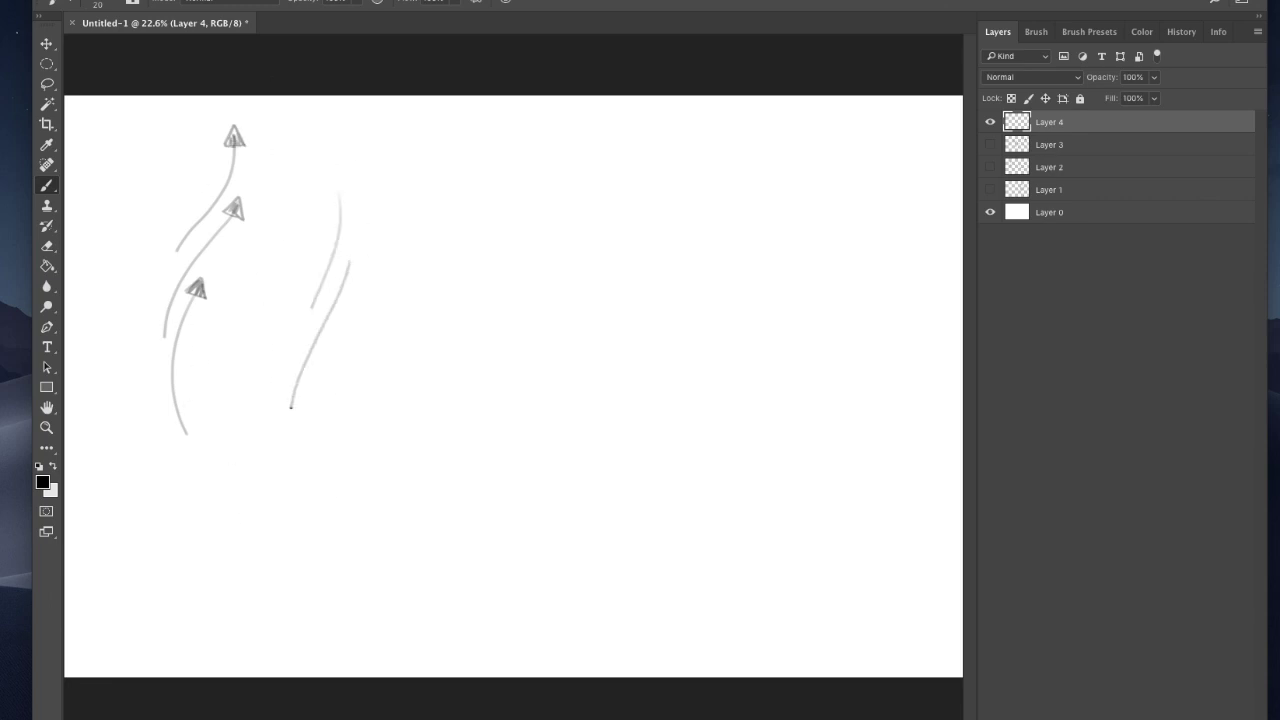
mouse_move(328, 354)
left_mouse_down()
mouse_move(304, 488)
mouse_move(314, 476)
mouse_move(286, 484)
mouse_move(314, 478)
left_mouse_up()
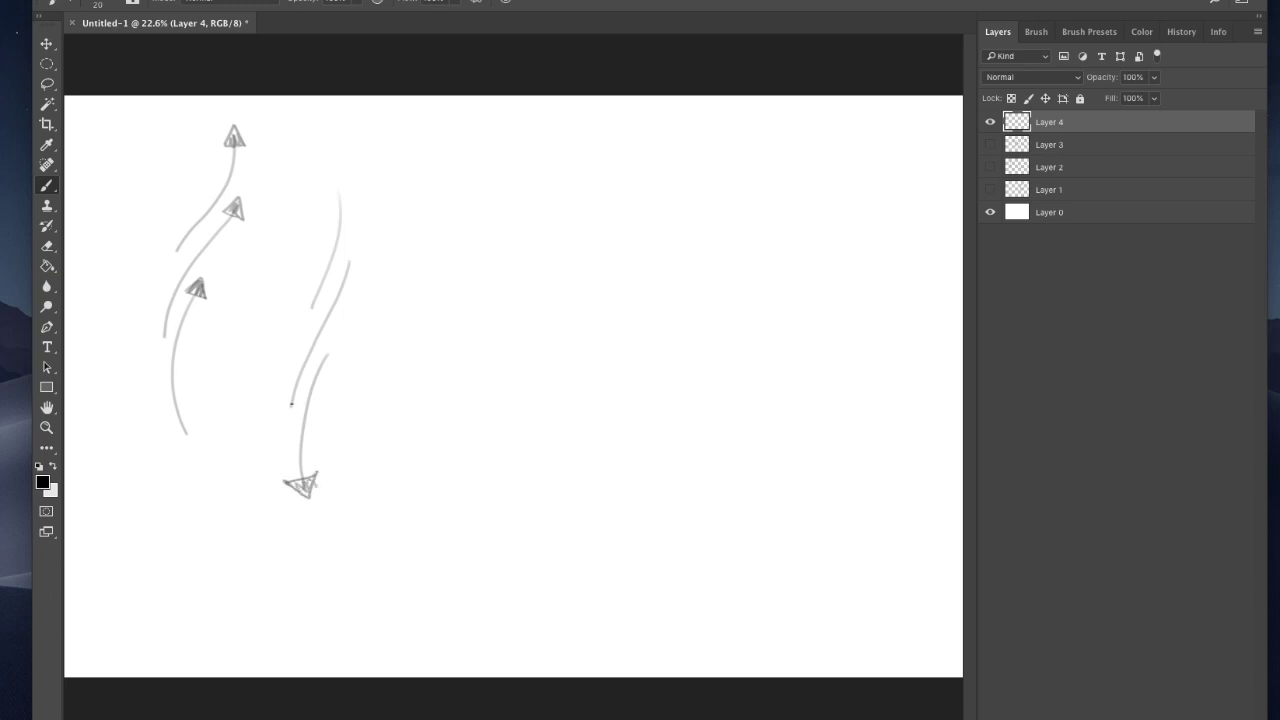
left_click_drag(282, 402, 300, 404)
left_click_drag(299, 300, 308, 316)
Lay in a new figure's flow with overlapping curves running down the torso and along the outstretched leg
left_click_drag(589, 174, 599, 336)
left_click_drag(600, 241, 632, 414)
mouse_move(626, 320)
left_mouse_down()
mouse_move(643, 400)
mouse_move(632, 464)
left_mouse_up()
left_click_drag(608, 367, 593, 474)
left_click_drag(628, 422, 556, 538)
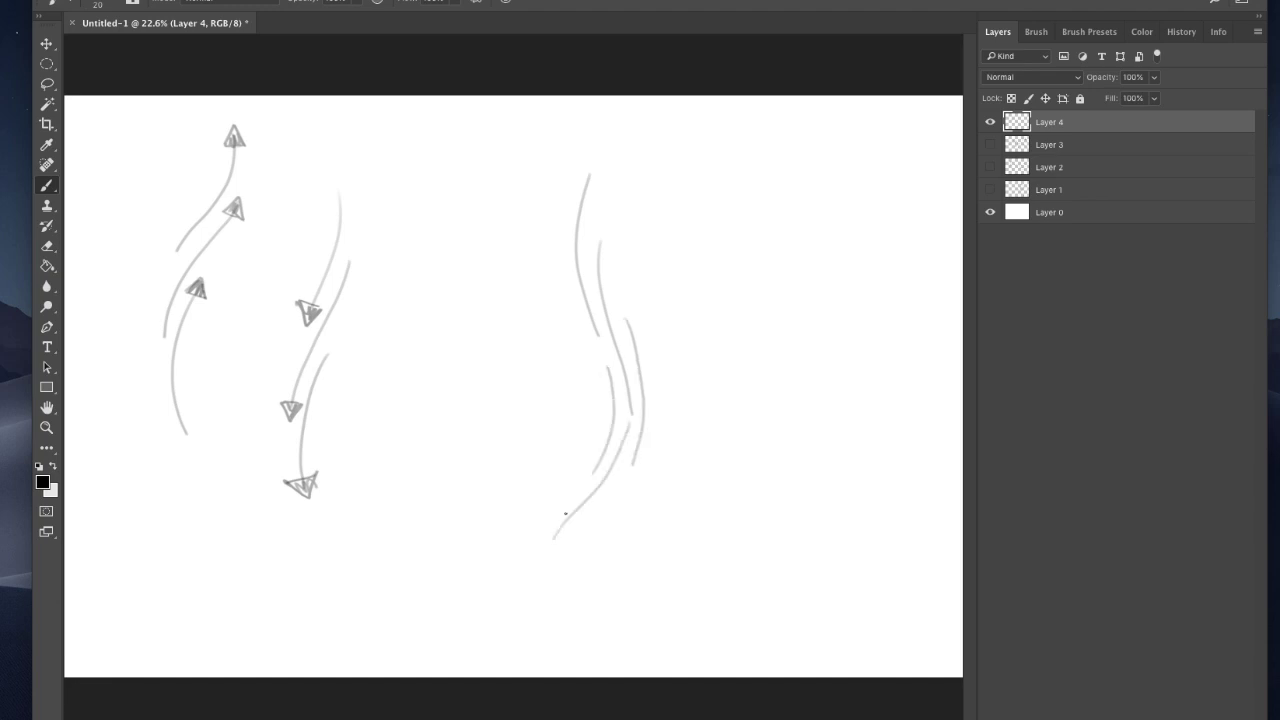
left_click_drag(586, 466, 496, 648)
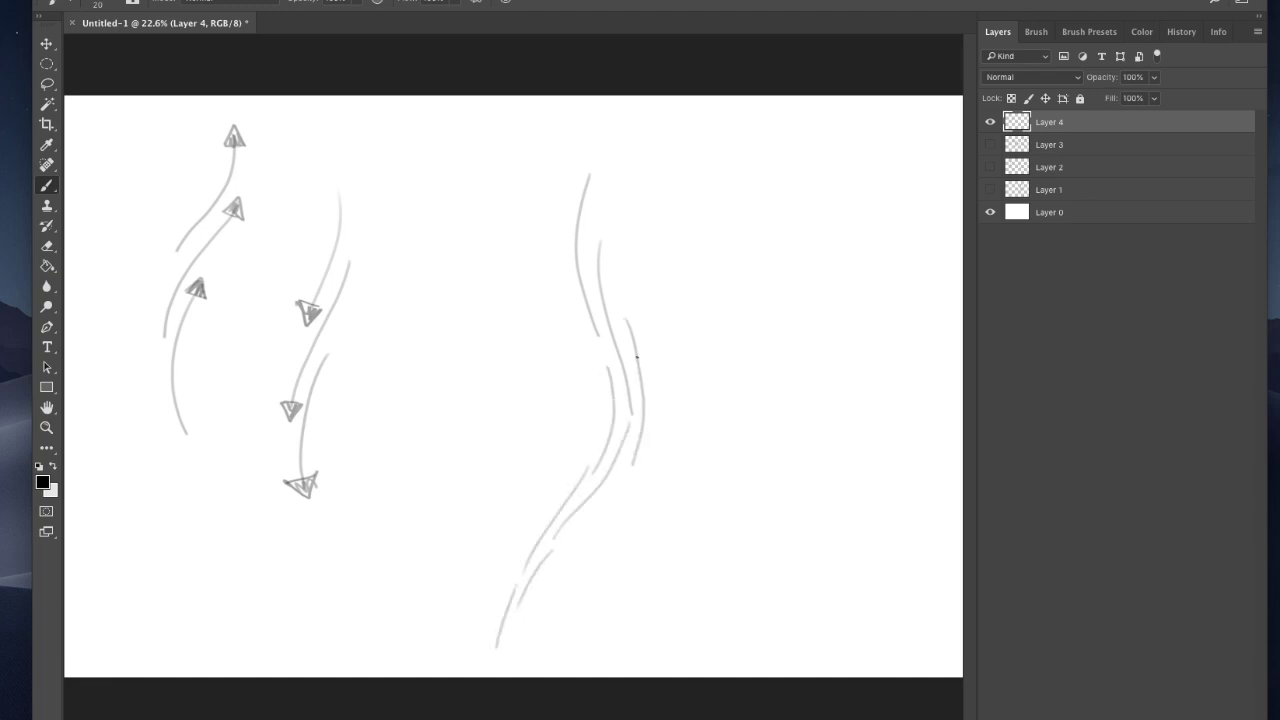
Add overlapping flow curves for the new figure's second, straighter supporting leg
left_click_drag(637, 358, 646, 498)
left_click_drag(656, 394, 664, 540)
left_click_drag(651, 448, 640, 610)
left_click_drag(662, 540, 653, 638)
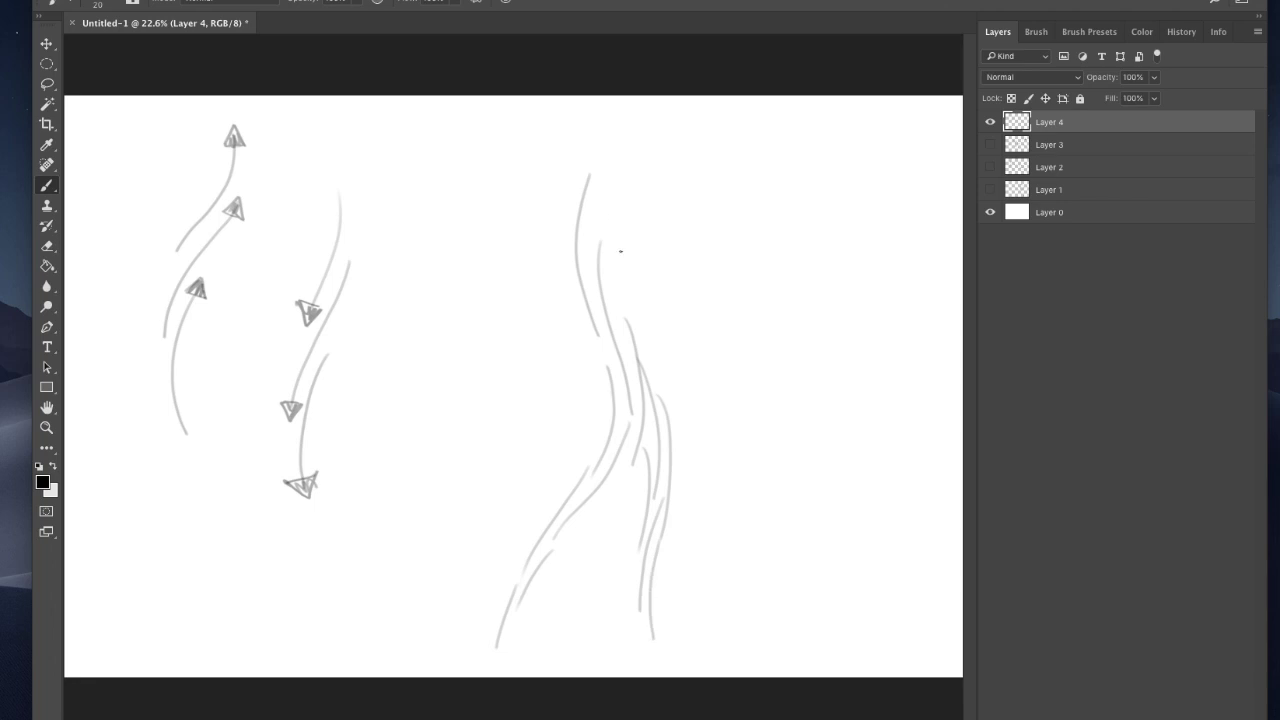
Sketch the flowing figure's head with a cranium circle and jaw, plus a curved shoulder line with joint marks
left_click_drag(601, 244, 610, 158)
mouse_move(606, 204)
left_mouse_down()
mouse_move(609, 135)
mouse_move(630, 185)
mouse_move(575, 180)
mouse_move(600, 200)
left_mouse_up()
mouse_move(575, 153)
left_mouse_down()
mouse_move(608, 180)
mouse_move(629, 155)
mouse_move(620, 233)
mouse_move(568, 175)
mouse_move(642, 236)
mouse_move(621, 254)
mouse_move(538, 243)
left_mouse_up()
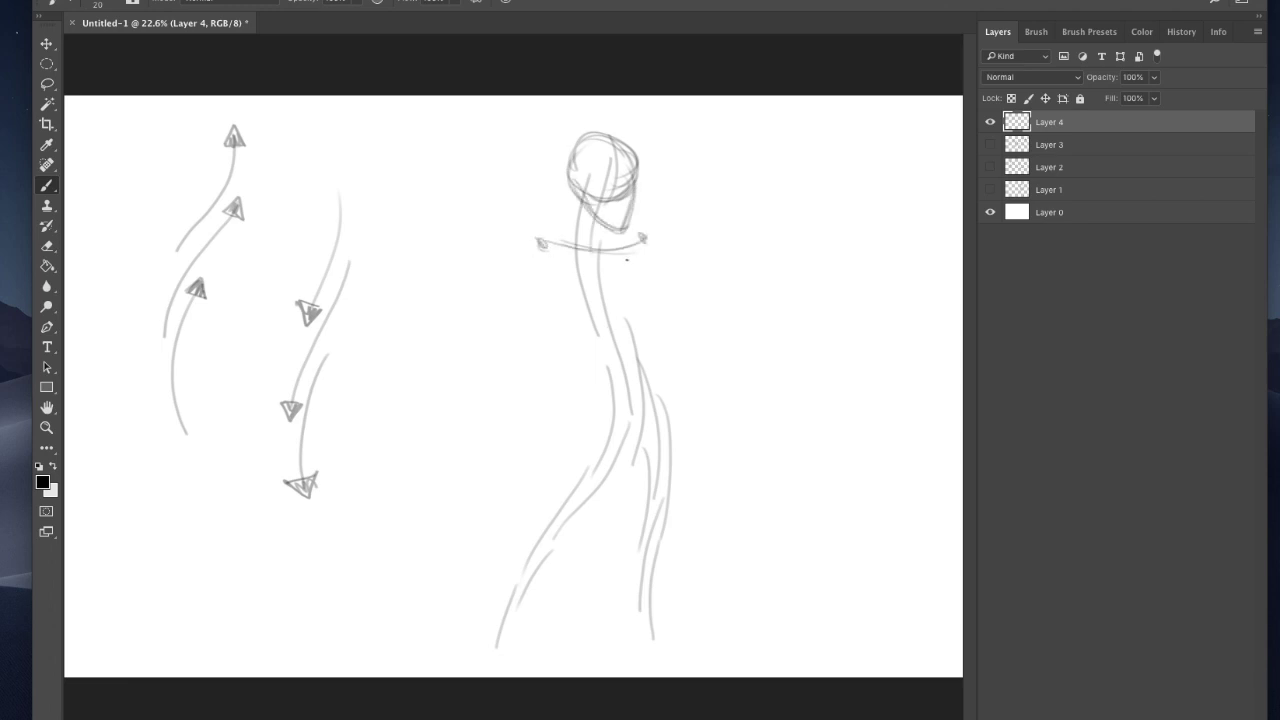
Block in the flowing figure's rib cage with tapering side contours and a curved lower edge
mouse_move(602, 360)
left_mouse_down()
mouse_move(652, 342)
mouse_move(657, 352)
left_mouse_up()
left_click_drag(642, 246, 640, 380)
left_click_drag(540, 244, 634, 400)
left_click_drag(566, 260, 586, 366)
Sketch both arms of the flowing figure from the shoulder joints to the wrists, marking an elbow joint
left_click_drag(545, 249, 529, 322)
left_click_drag(562, 260, 535, 352)
left_click_drag(531, 288, 525, 350)
left_click_drag(524, 344, 548, 437)
mouse_move(642, 238)
left_mouse_down()
mouse_move(632, 374)
mouse_move(652, 356)
left_mouse_up()
left_click_drag(646, 294, 654, 358)
left_click_drag(644, 244, 642, 256)
left_click_drag(652, 306, 680, 392)
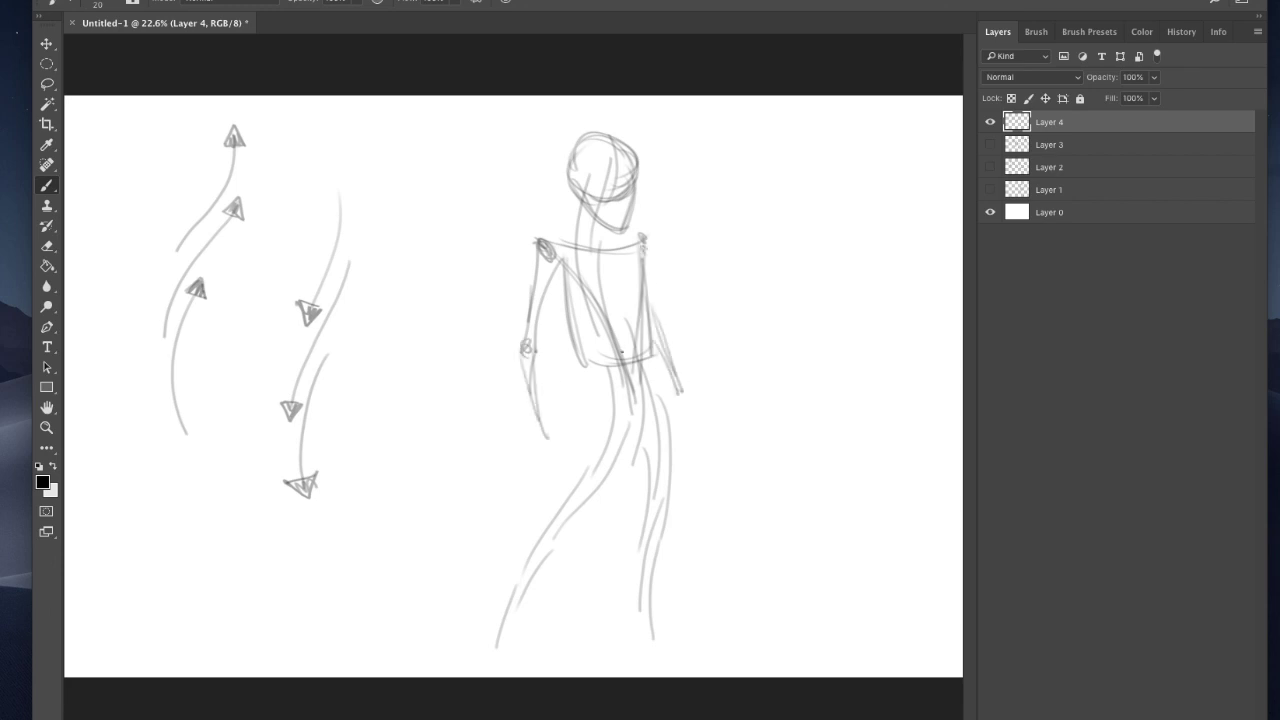
Construct the flowing figure's pelvis with a waist line and two hip ovals, and tie it to the torso with flow lines
left_click_drag(640, 334, 636, 412)
mouse_move(620, 404)
left_mouse_down()
mouse_move(660, 394)
mouse_move(646, 390)
left_mouse_up()
mouse_move(598, 408)
left_mouse_down()
mouse_move(620, 408)
mouse_move(612, 452)
left_mouse_up()
left_click_drag(590, 396, 624, 440)
left_click_drag(656, 390, 640, 462)
left_click_drag(624, 354, 630, 457)
left_click_drag(645, 276, 640, 424)
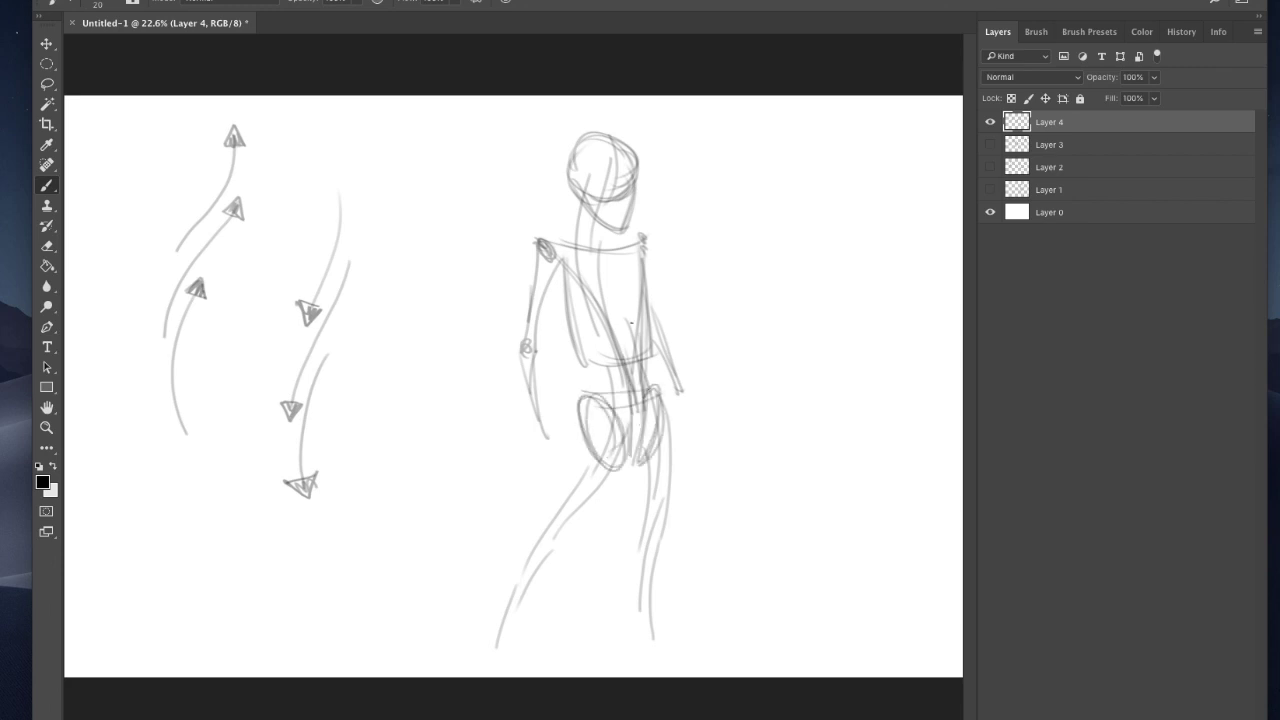
Add cross-contour and centre lines to the flowing figure's chest, and draw the neck and sloping shoulder tops
left_click_drag(568, 302, 646, 292)
left_click_drag(628, 270, 630, 368)
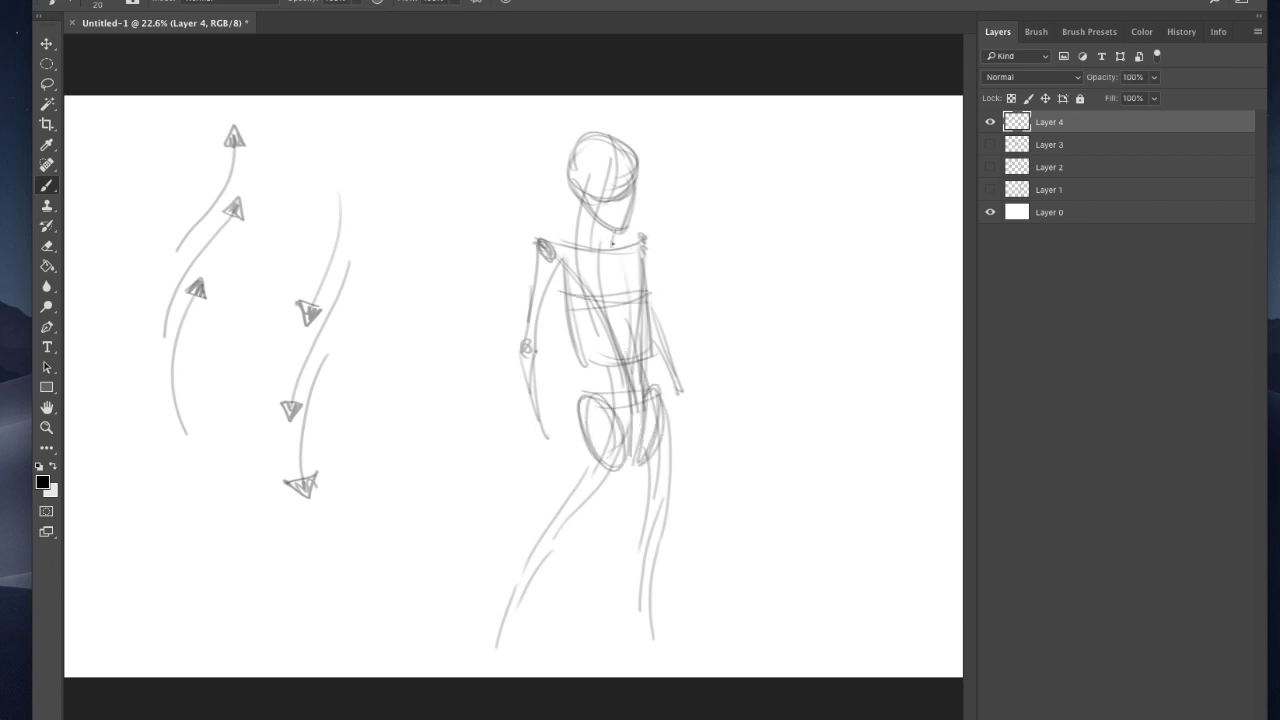
left_click_drag(614, 228, 611, 246)
left_click_drag(582, 202, 587, 240)
left_click_drag(582, 236, 611, 242)
left_click_drag(583, 230, 540, 243)
left_click_drag(618, 231, 646, 239)
Firm up the flowing figure's forearm and add simple rounded hands at both wrists
left_click_drag(528, 378, 536, 438)
mouse_move(550, 378)
left_mouse_down()
mouse_move(564, 446)
mouse_move(540, 468)
mouse_move(566, 460)
left_mouse_up()
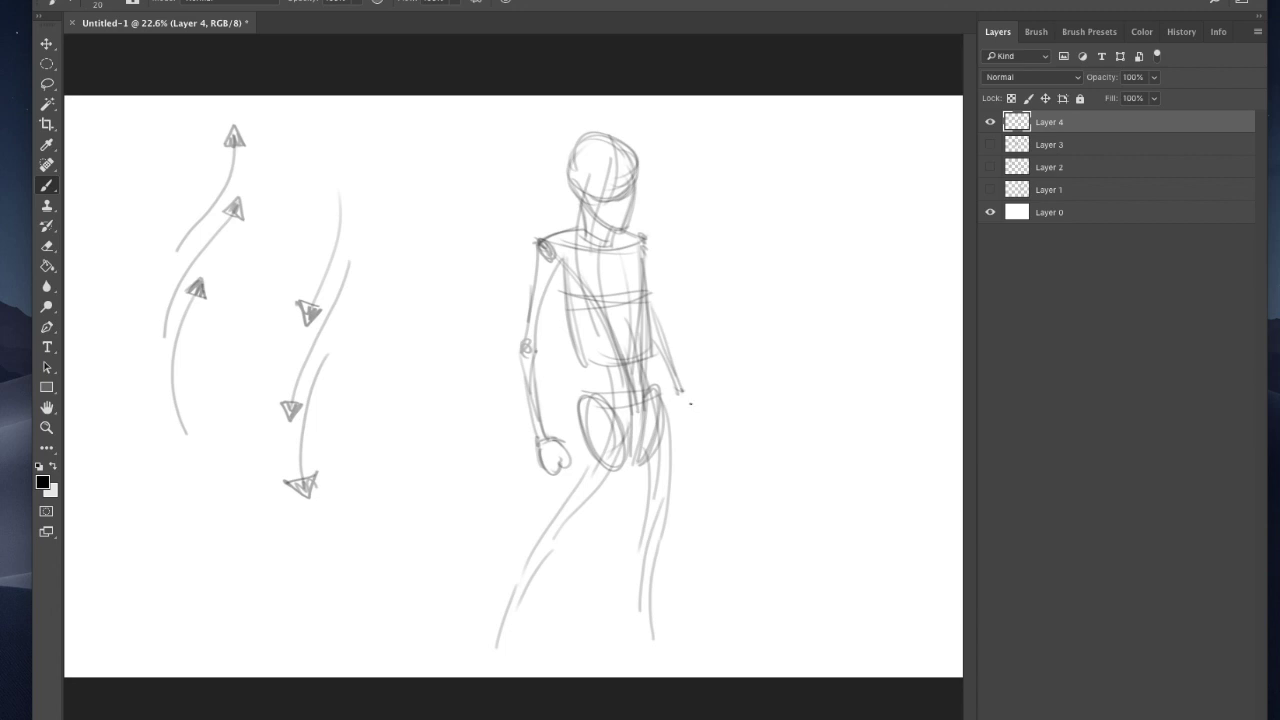
left_click_drag(683, 387, 690, 418)
mouse_move(682, 388)
left_mouse_down()
mouse_move(691, 417)
mouse_move(680, 424)
mouse_move(692, 412)
left_mouse_up()
Construct the flowing figure's outstretched leg with a hip joint, thigh, round knee, shin and foot
mouse_move(611, 417)
left_mouse_down()
mouse_move(572, 424)
mouse_move(580, 436)
left_mouse_up()
left_click_drag(571, 430, 570, 536)
left_click_drag(601, 445, 557, 530)
left_click_drag(573, 466, 543, 546)
mouse_move(572, 500)
left_mouse_down()
mouse_move(573, 541)
mouse_move(524, 598)
mouse_move(502, 658)
left_mouse_up()
left_click_drag(518, 608, 500, 660)
left_click_drag(486, 658, 508, 650)
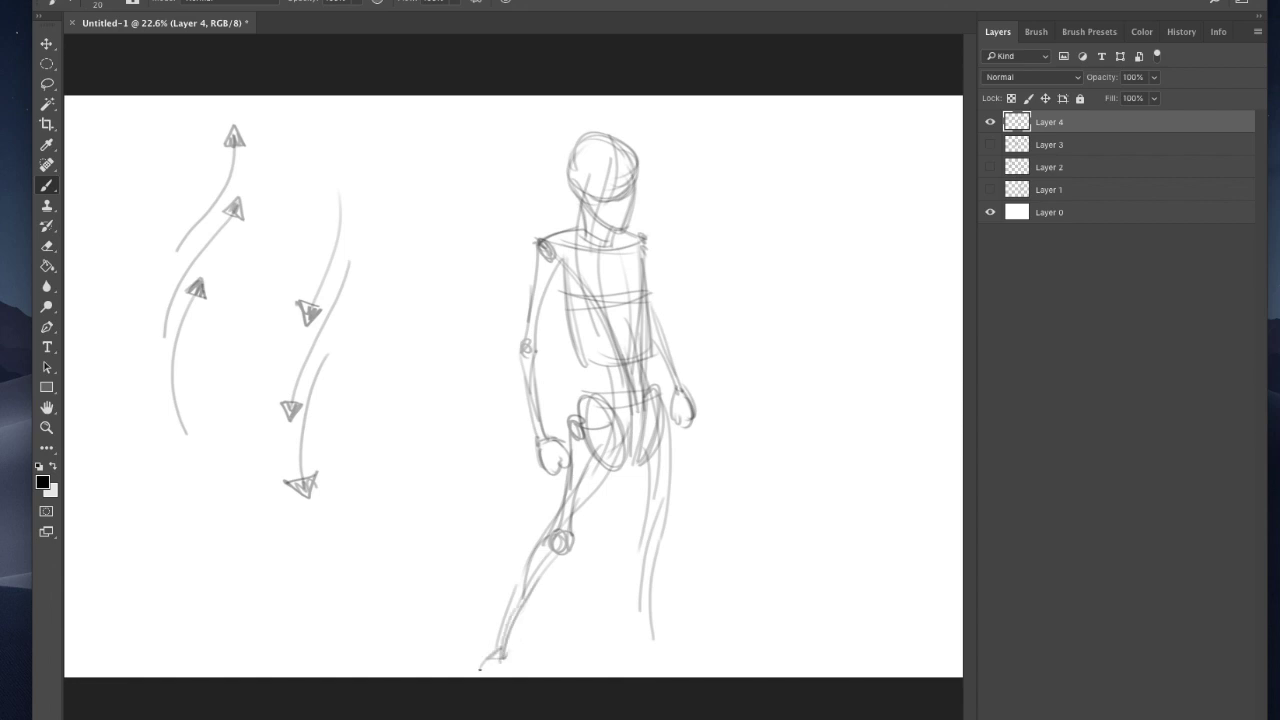
Construct the flowing figure's supporting leg with thigh and calf contours, a knee joint and an extended foot
left_click_drag(664, 420, 644, 640)
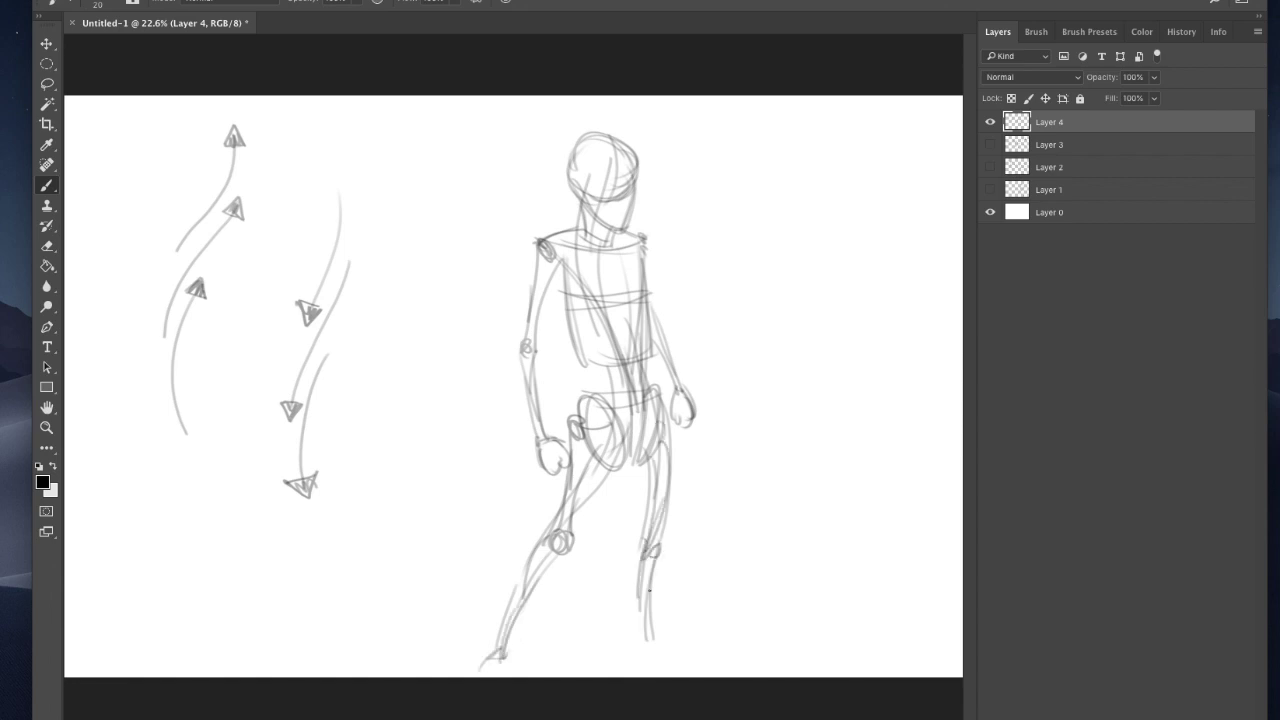
left_click_drag(640, 562, 640, 656)
mouse_move(652, 600)
left_mouse_down()
mouse_move(664, 668)
mouse_move(710, 676)
left_mouse_up()
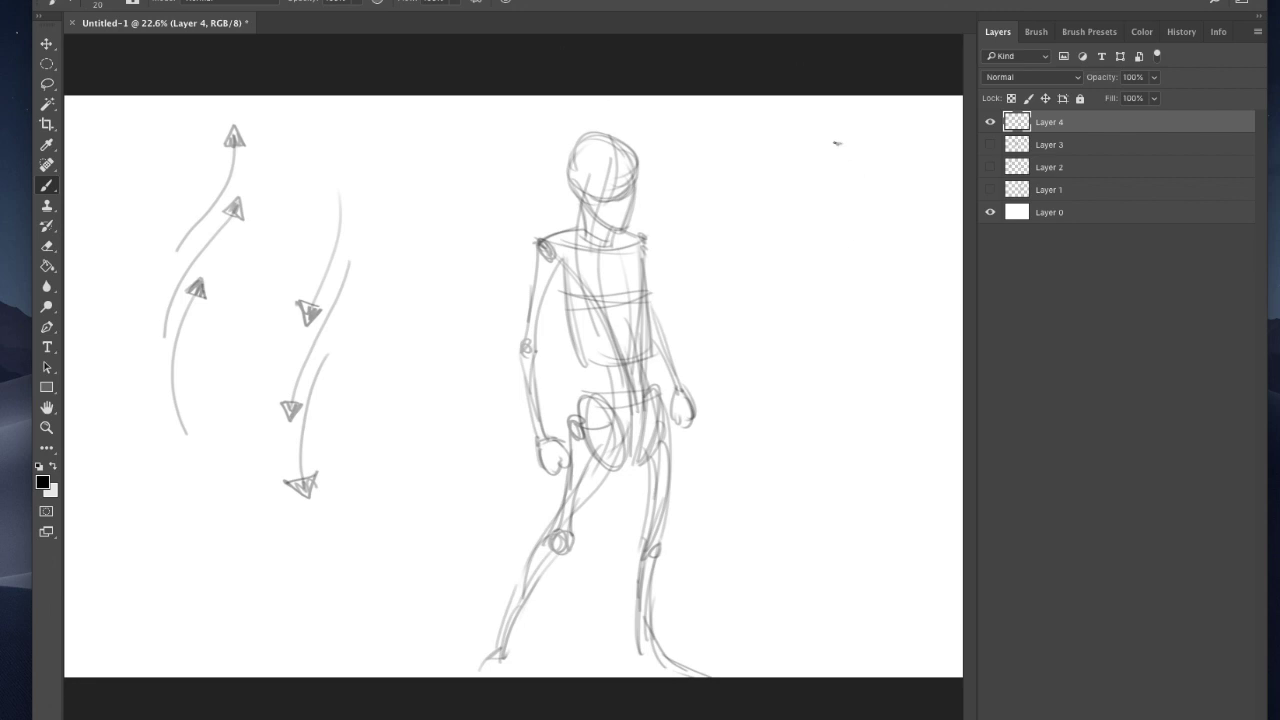
Draw a vertical proportion line divided by tick marks, then add an egg-shaped head and a horizontal shoulder line for a standing figure
left_click_drag(838, 145, 826, 645)
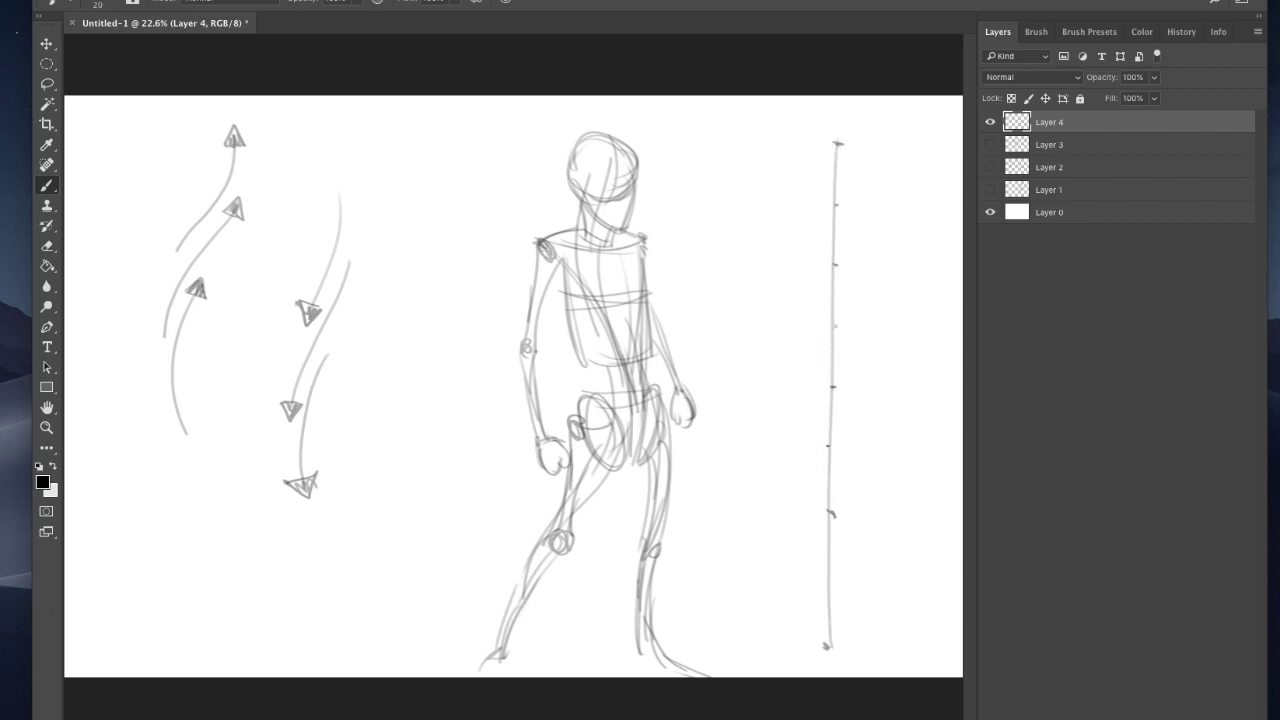
mouse_move(847, 148)
left_mouse_down()
mouse_move(858, 180)
mouse_move(812, 195)
mouse_move(806, 215)
mouse_move(842, 198)
mouse_move(807, 213)
mouse_move(838, 203)
mouse_move(872, 225)
left_mouse_up()
left_click_drag(890, 235, 784, 234)
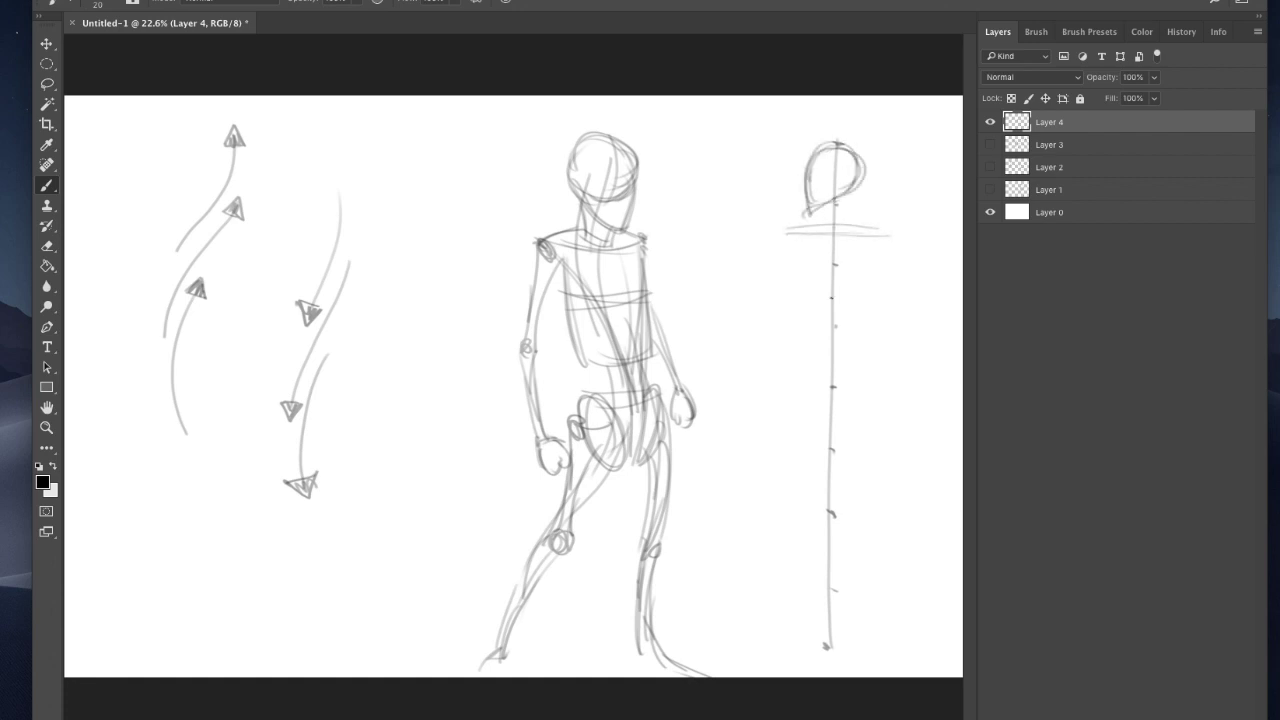
Build the standing figure's torso from an inverted triangle tapering to the midpoint, with rib cage side contours
left_click_drag(890, 237, 834, 384)
left_click_drag(843, 332, 833, 390)
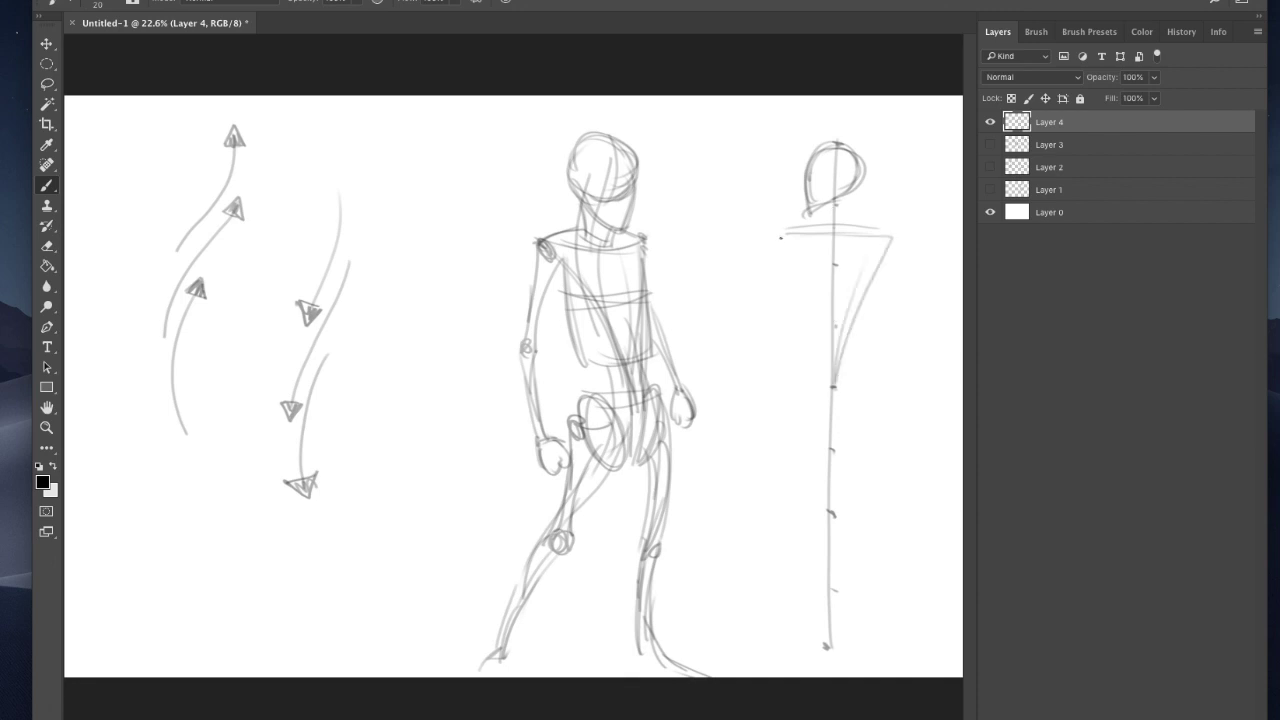
left_click_drag(780, 237, 830, 374)
left_click_drag(786, 252, 834, 390)
left_click_drag(872, 292, 864, 326)
mouse_move(800, 268)
left_mouse_down()
mouse_move(803, 322)
mouse_move(822, 340)
left_mouse_up()
Sketch the standing figure's pelvis as a bowl shape with an angled hip form on each side
mouse_move(868, 344)
left_mouse_down()
mouse_move(804, 350)
mouse_move(828, 392)
left_mouse_up()
left_click_drag(868, 356, 852, 404)
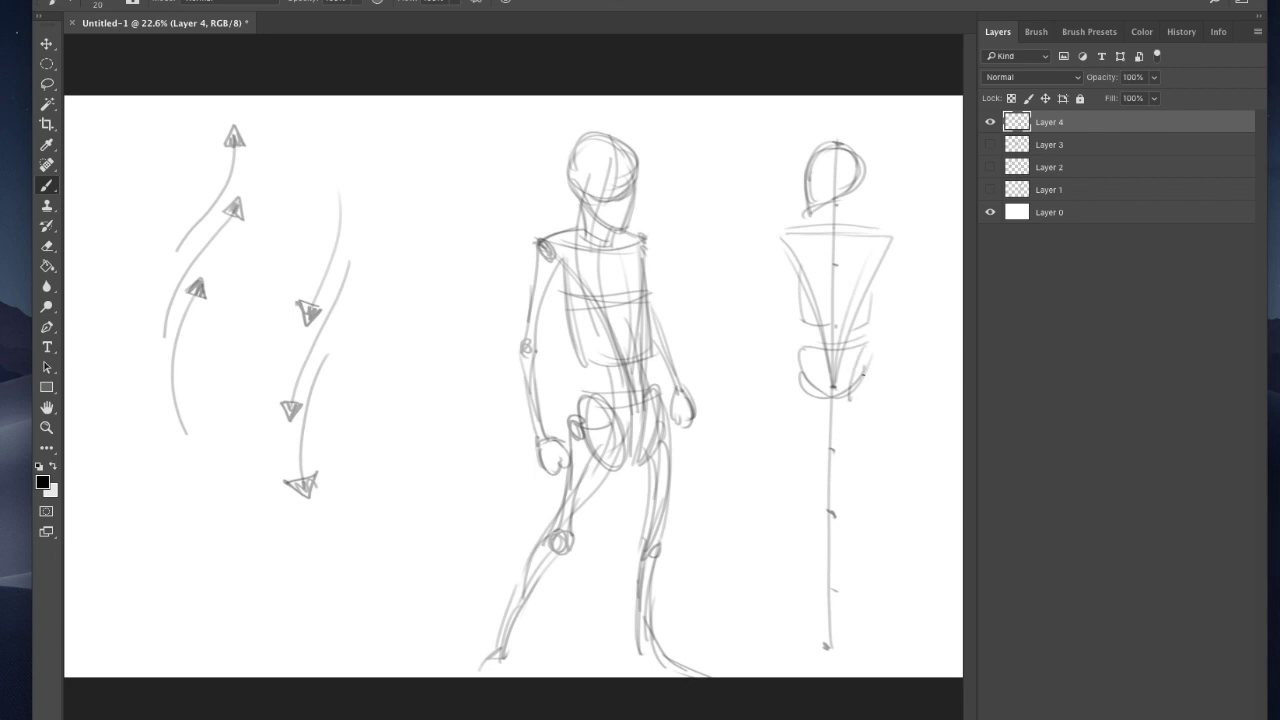
left_click_drag(870, 334, 848, 406)
left_click_drag(798, 340, 822, 408)
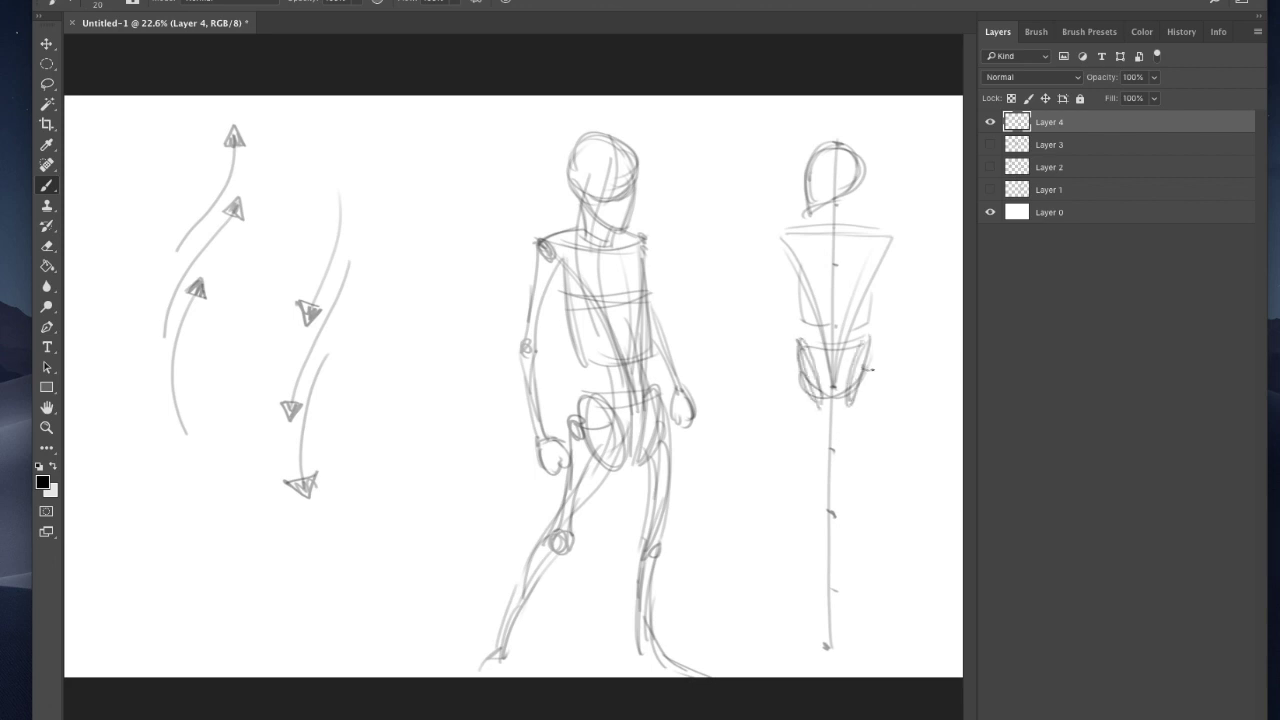
Draw the standing figure's first leg from the hip, with thigh contours, knee joint, calf and ankle
mouse_move(866, 366)
left_mouse_down()
mouse_move(880, 388)
mouse_move(858, 512)
left_mouse_up()
left_click_drag(856, 506, 858, 628)
left_click_drag(866, 570, 856, 646)
left_click_drag(864, 634, 860, 646)
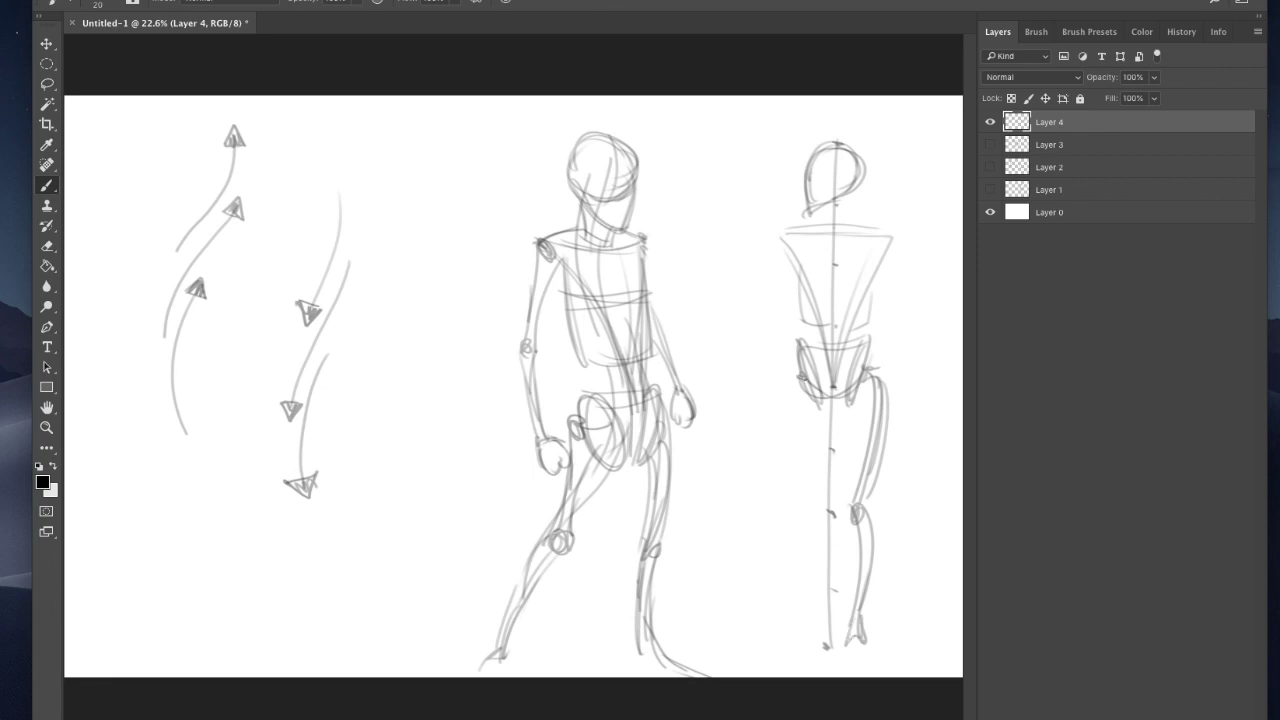
Draw the standing figure's second leg with thigh, knee and calf, and add triangular feet to both legs
mouse_move(806, 370)
left_mouse_down()
mouse_move(788, 392)
mouse_move(800, 478)
left_mouse_up()
left_click_drag(784, 392, 806, 592)
left_click_drag(798, 528, 804, 588)
mouse_move(812, 556)
left_mouse_down()
mouse_move(804, 640)
mouse_move(818, 648)
left_mouse_up()
left_click_drag(806, 622, 786, 640)
mouse_move(786, 652)
left_mouse_down()
mouse_move(822, 628)
mouse_move(816, 652)
left_mouse_up()
mouse_move(864, 612)
left_mouse_down()
mouse_move(850, 640)
mouse_move(880, 646)
left_mouse_up()
left_click_drag(850, 648, 882, 648)
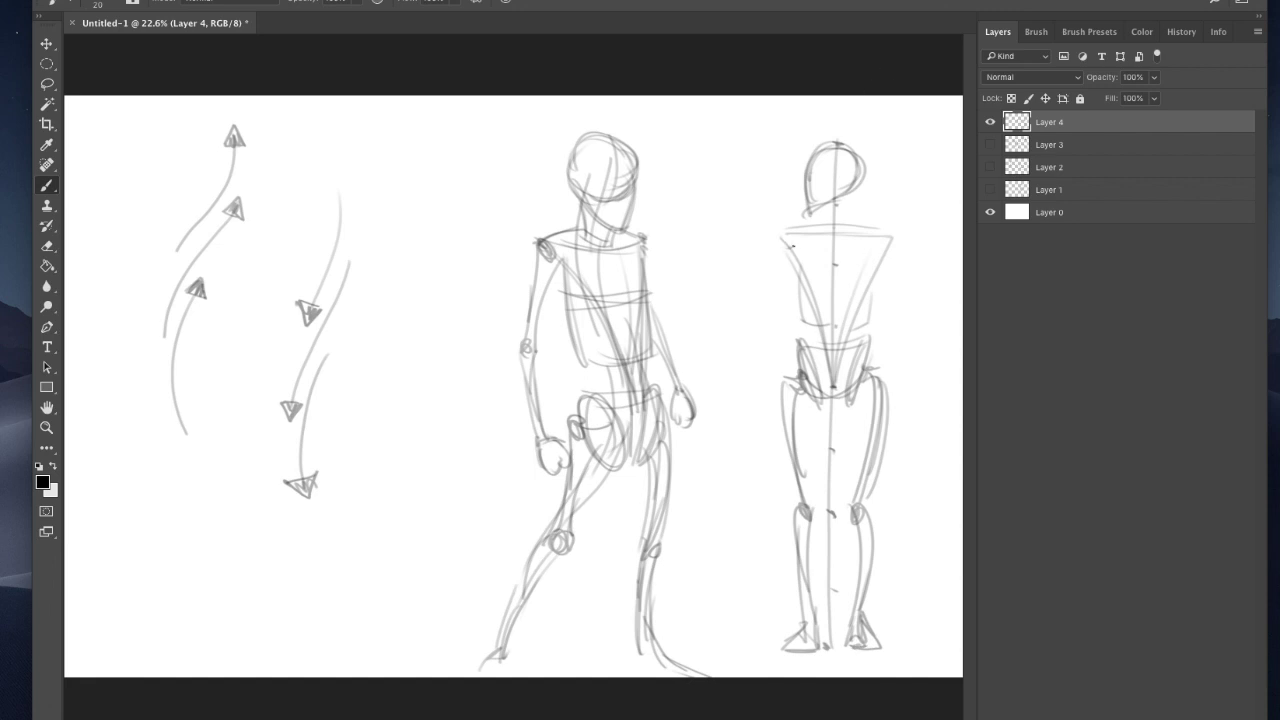
Add the standing figure's first arm with shoulder and elbow joints, forearm, wrist and elongated hand
left_click_drag(792, 236, 772, 322)
left_click_drag(776, 314, 758, 404)
left_click_drag(760, 398, 750, 436)
left_click_drag(766, 398, 762, 448)
left_click_drag(794, 236, 780, 252)
left_click_drag(788, 240, 774, 256)
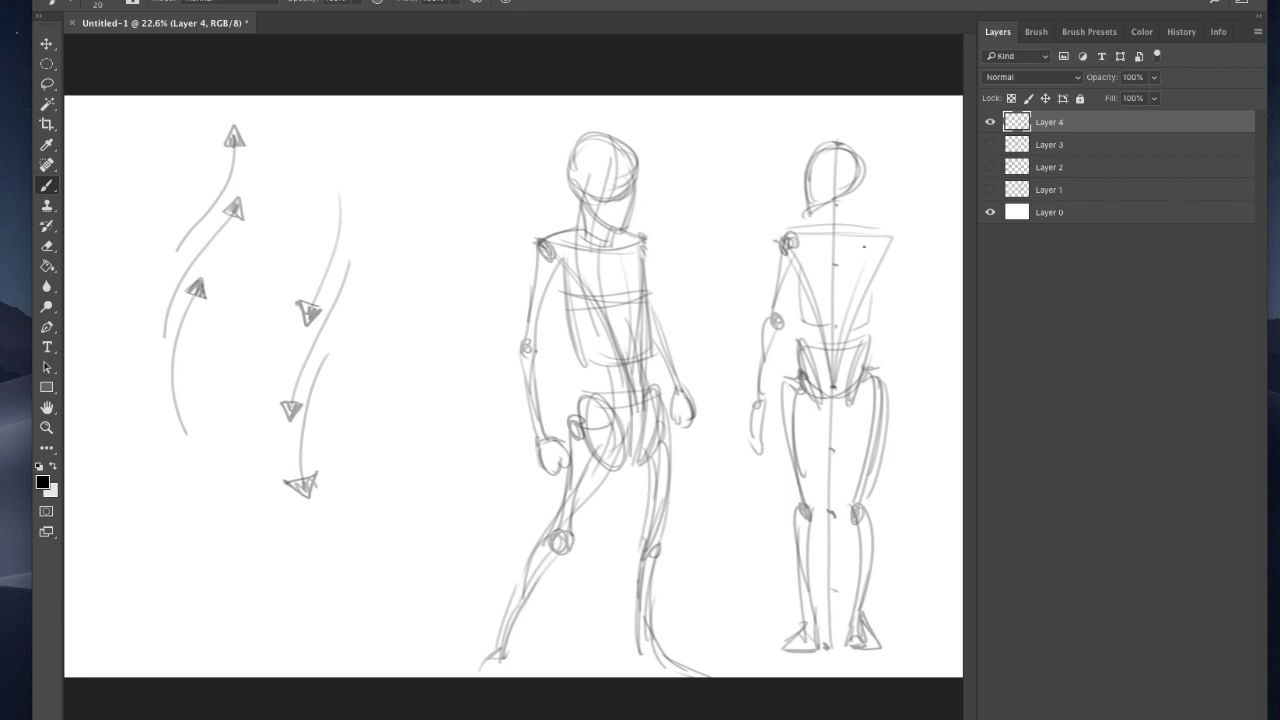
Add the standing figure's opposite arm with elbow joint and hand, and reinforce the line joining the shoulders
left_click_drag(886, 250, 906, 386)
left_click_drag(886, 322, 914, 446)
mouse_move(788, 240)
left_mouse_down()
mouse_move(892, 234)
mouse_move(788, 238)
left_mouse_up()
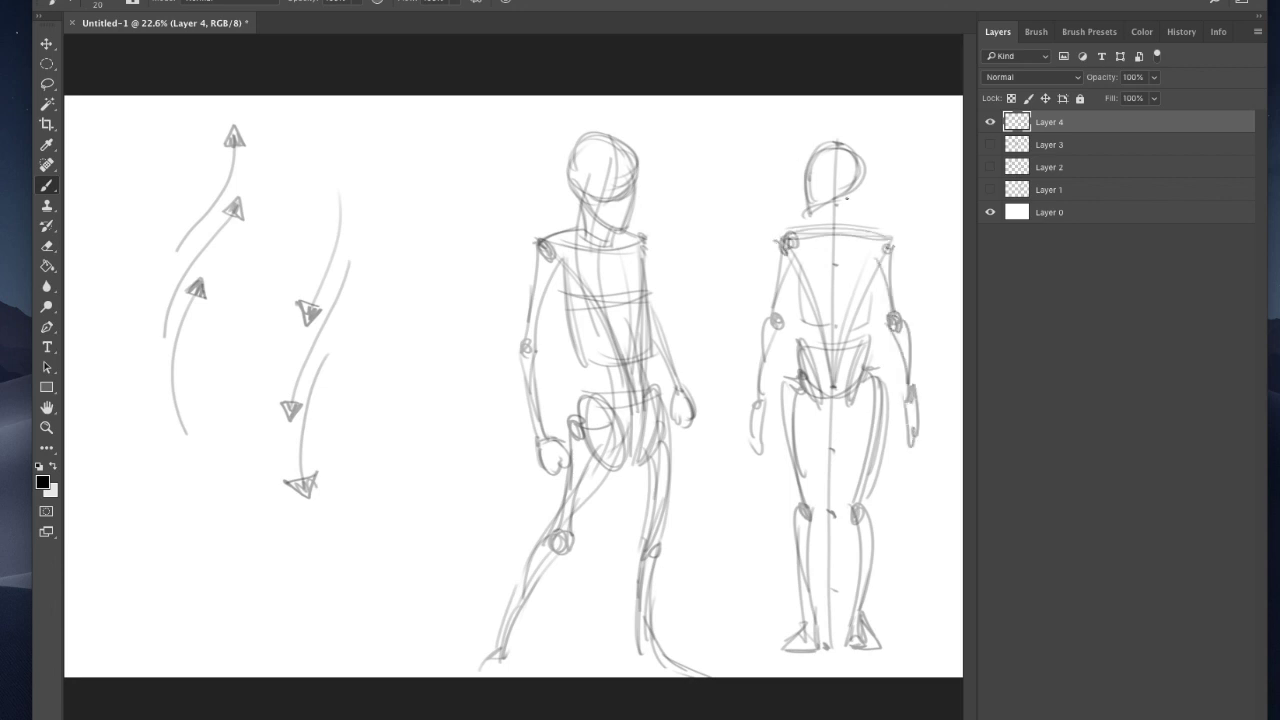
Draw the standing figure's neck between head and shoulders, and reinforce the side of the head
left_click_drag(848, 196, 838, 232)
mouse_move(852, 198)
left_mouse_down()
mouse_move(842, 234)
mouse_move(862, 225)
mouse_move(838, 219)
left_mouse_up()
mouse_move(831, 221)
left_mouse_down()
mouse_move(786, 240)
mouse_move(812, 158)
left_mouse_up()
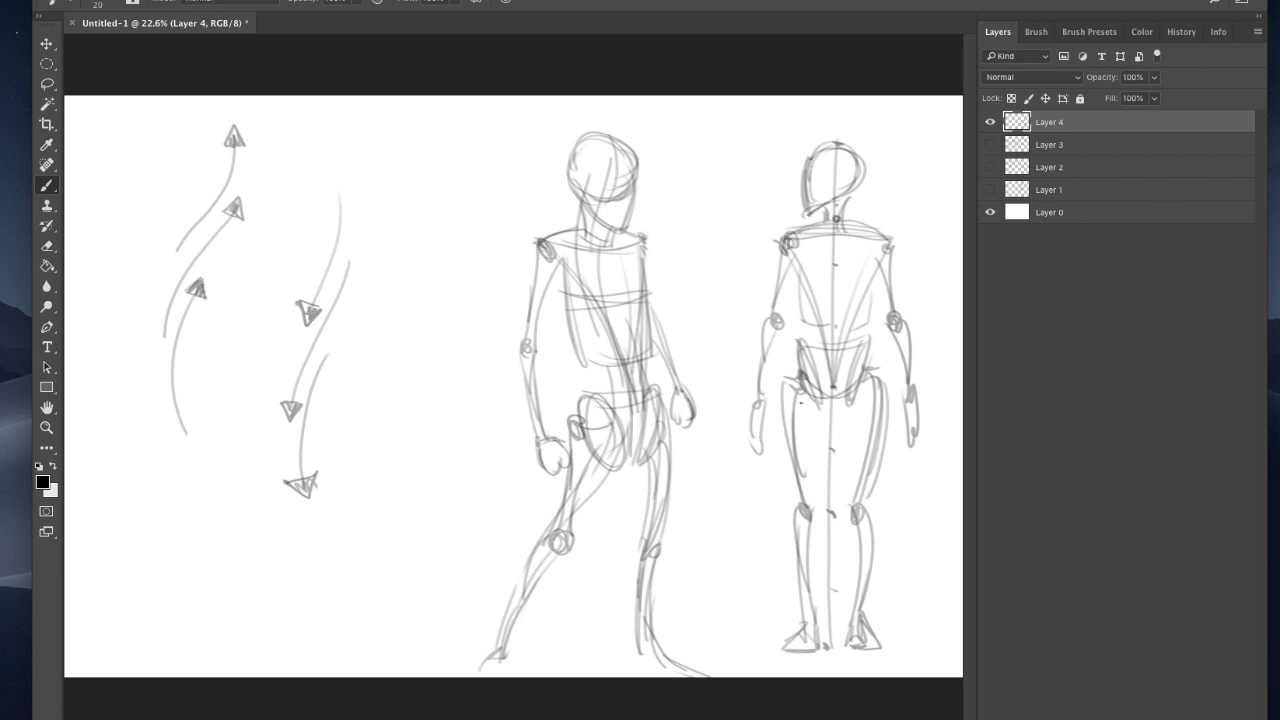
Lasso the standing figure's leg on the viewer's right and shift it slightly inward toward the centre line
key("l")
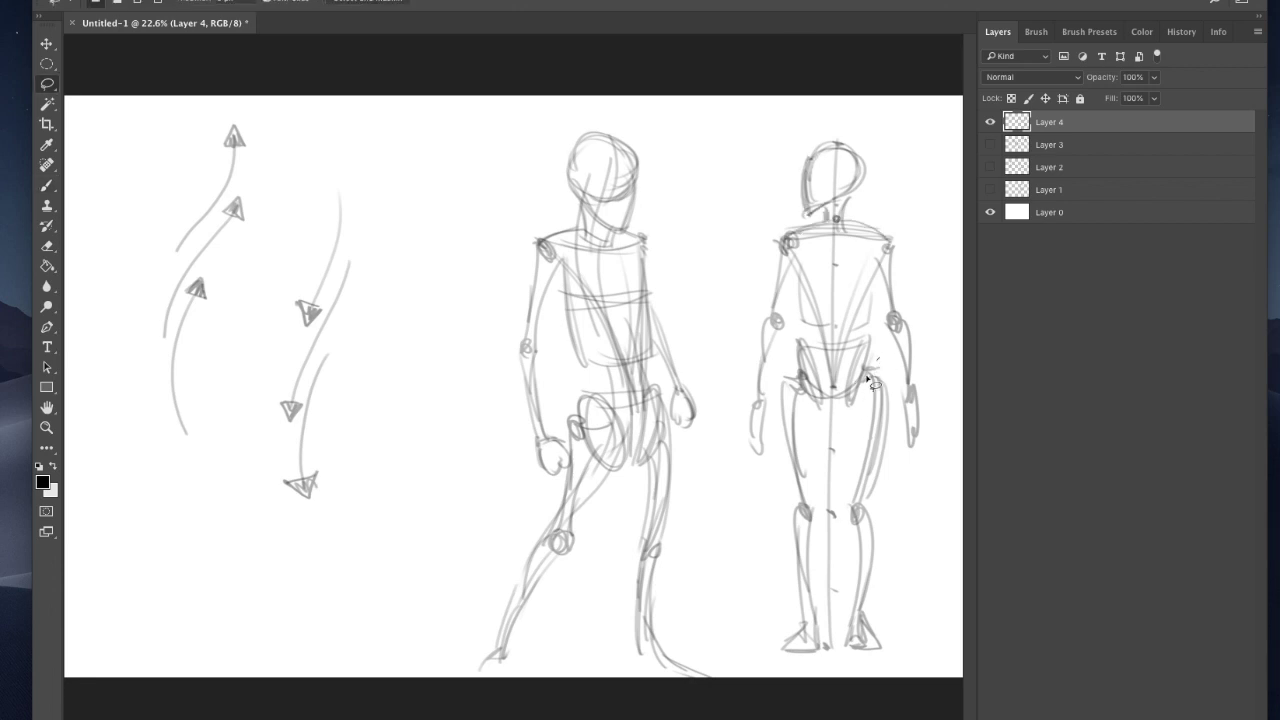
mouse_move(878, 358)
left_mouse_down()
mouse_move(840, 620)
mouse_move(893, 470)
mouse_move(878, 358)
left_mouse_up()
key("ctrl+t")
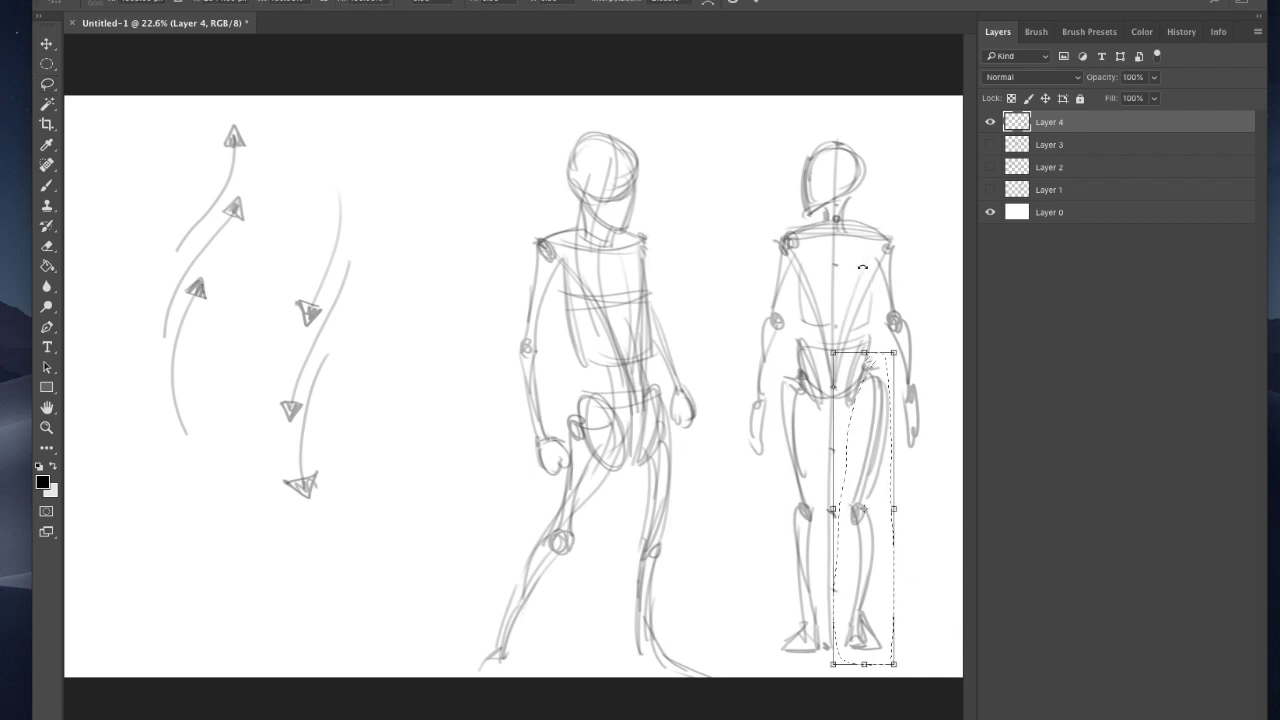
key("Escape")
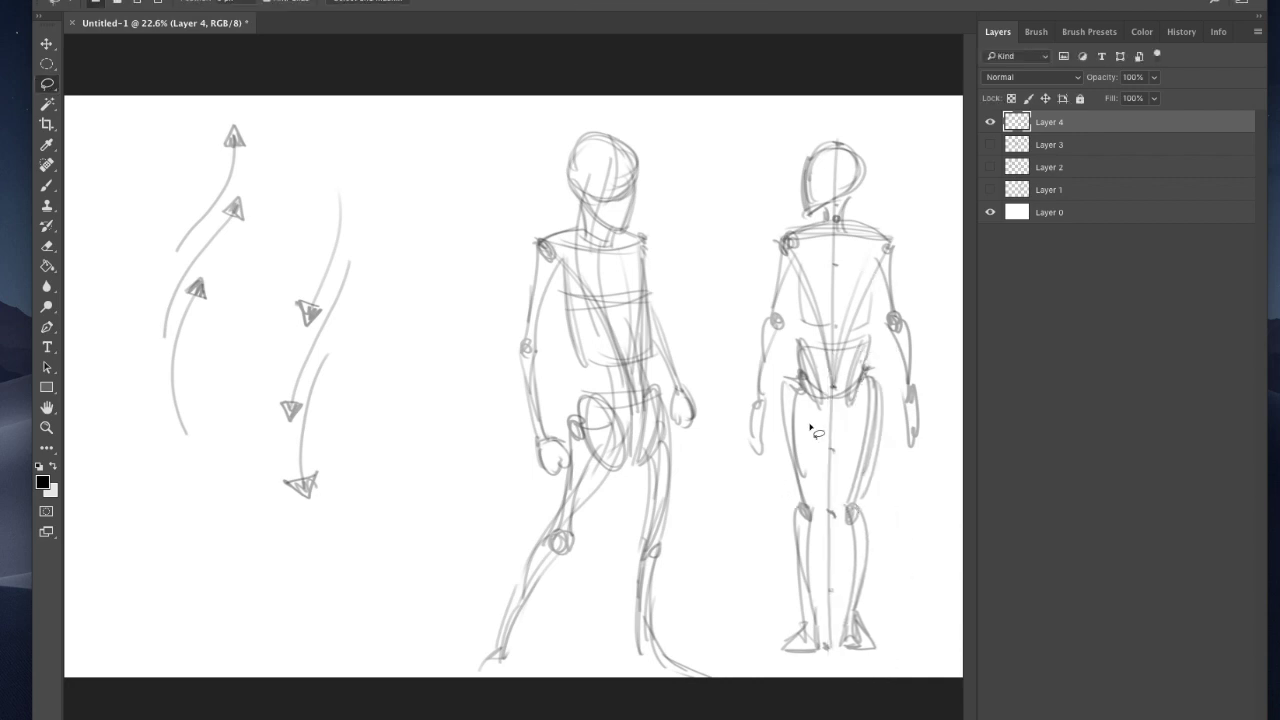
Lasso the standing figure's other leg and nudge it slightly inward toward the centre line
mouse_move(811, 422)
left_mouse_down()
mouse_move(786, 380)
mouse_move(792, 672)
mouse_move(828, 586)
mouse_move(824, 435)
left_mouse_up()
key("ctrl+t")
key("Right")
key("Up")
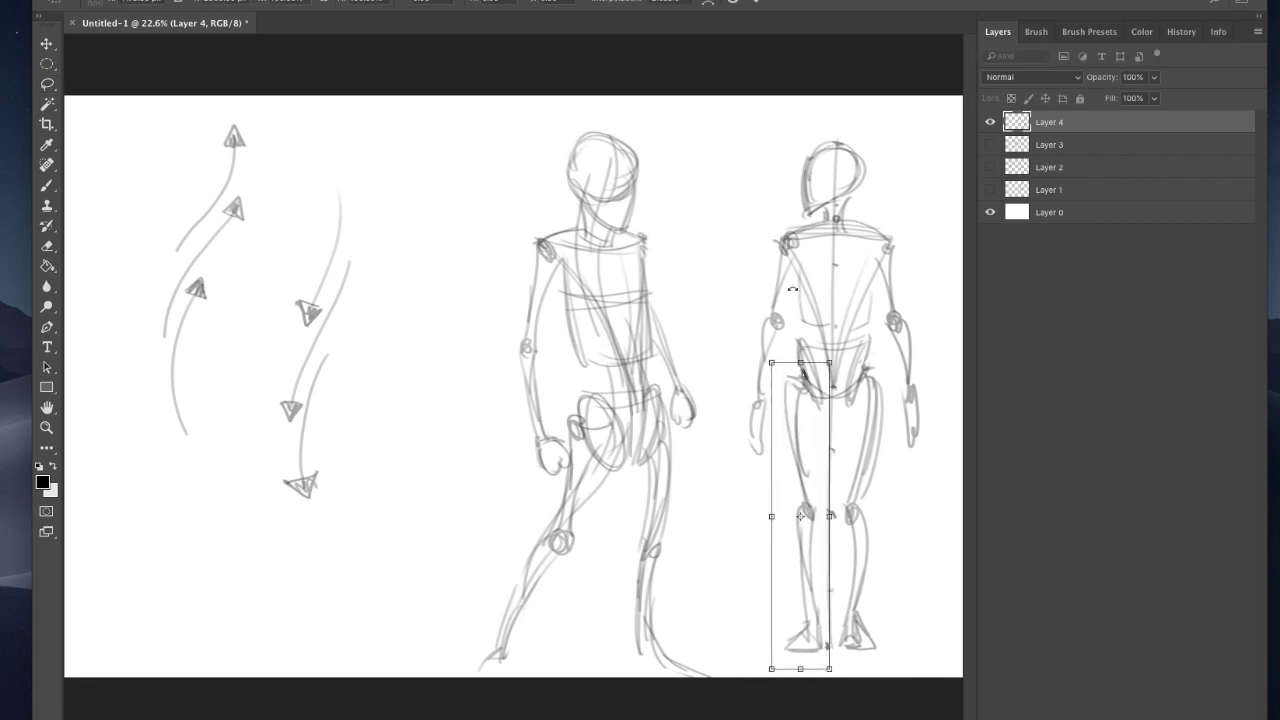
key("Up")
key("Right")
key("Return")
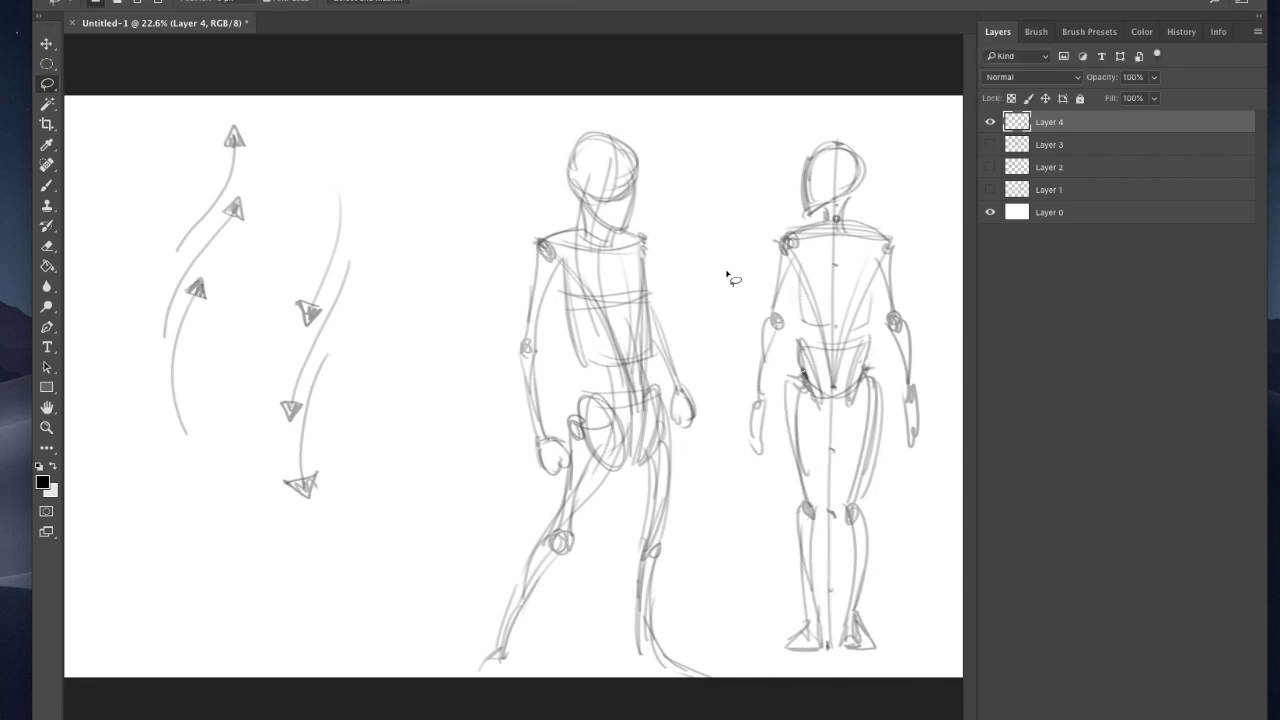
key("b")
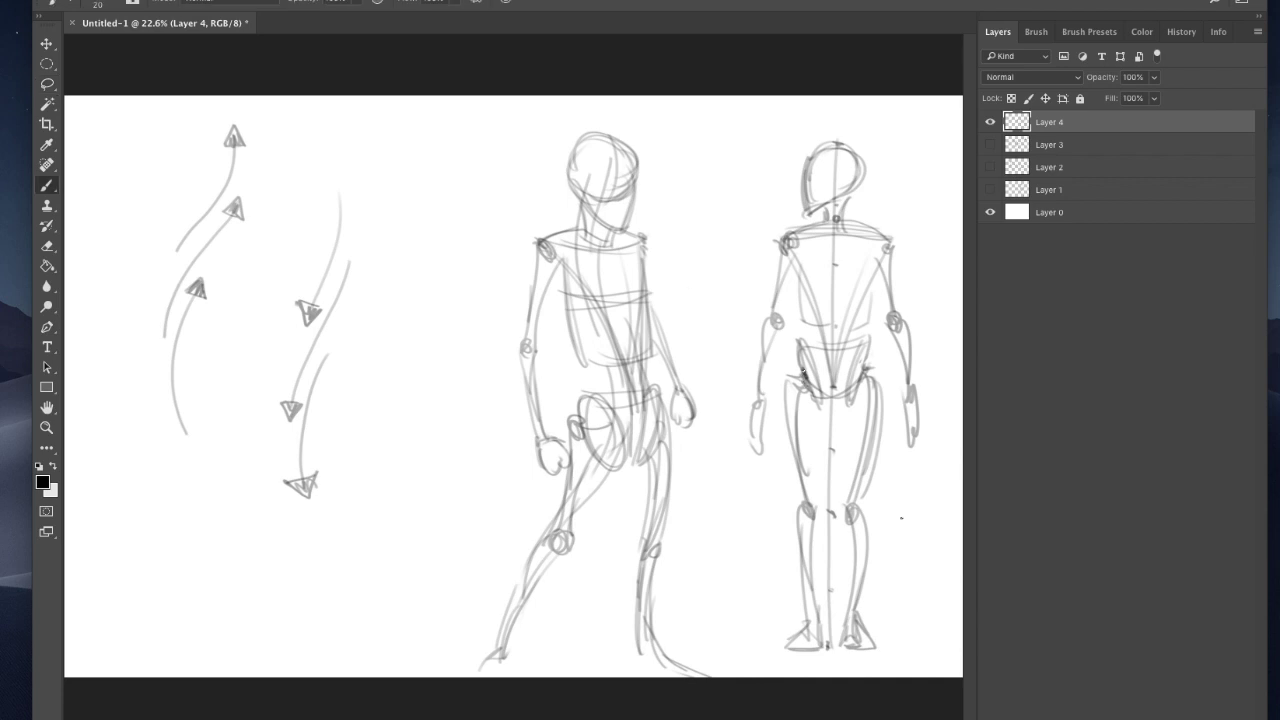
On a new layer with Layer 4 hidden, draw a horizon line with a central vanishing point and two diverging perspective lines
key("ctrl+shift+alt+n")
left_click(989, 145)
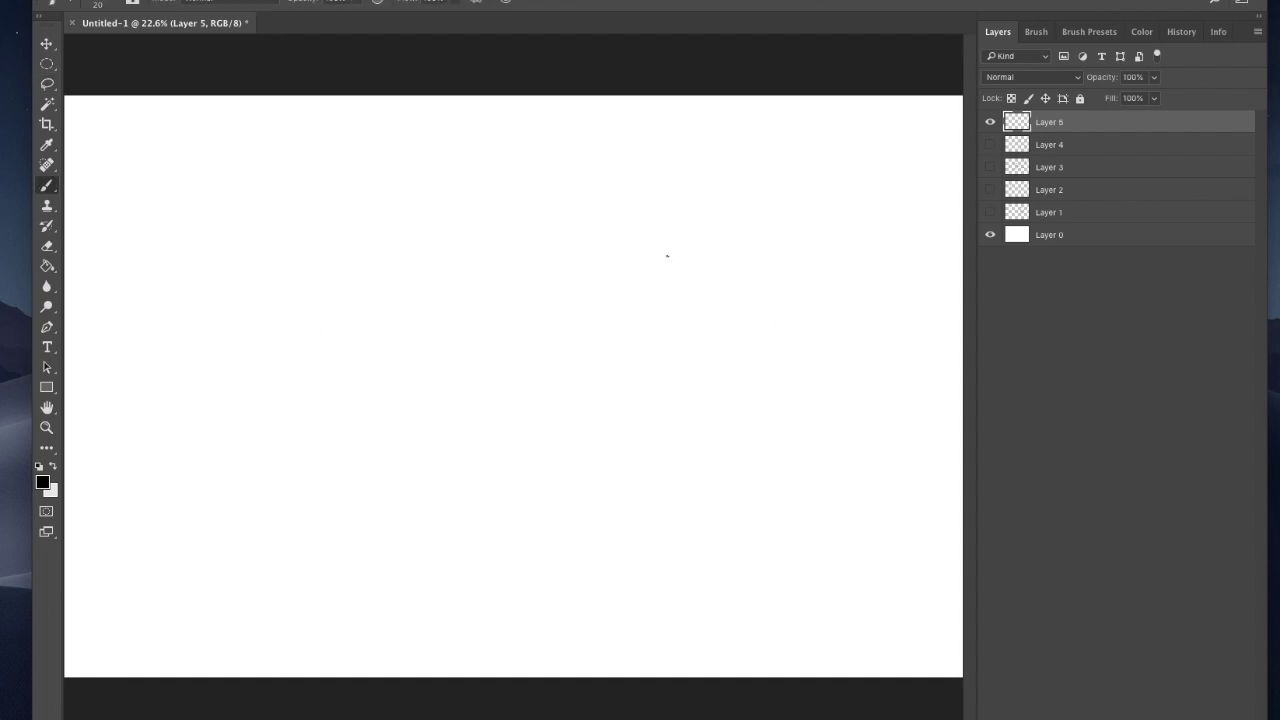
left_click_drag(901, 322, 113, 314)
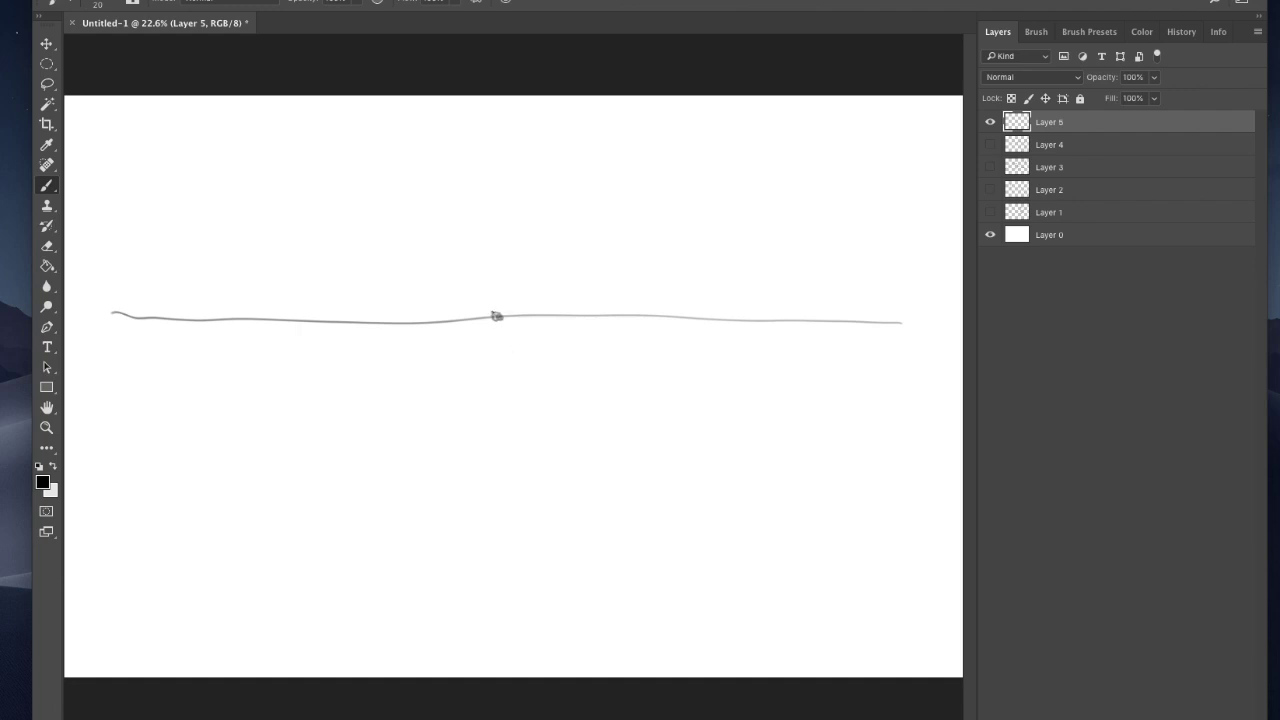
mouse_move(496, 316)
left_mouse_down()
mouse_move(672, 577)
mouse_move(656, 257)
left_mouse_up()
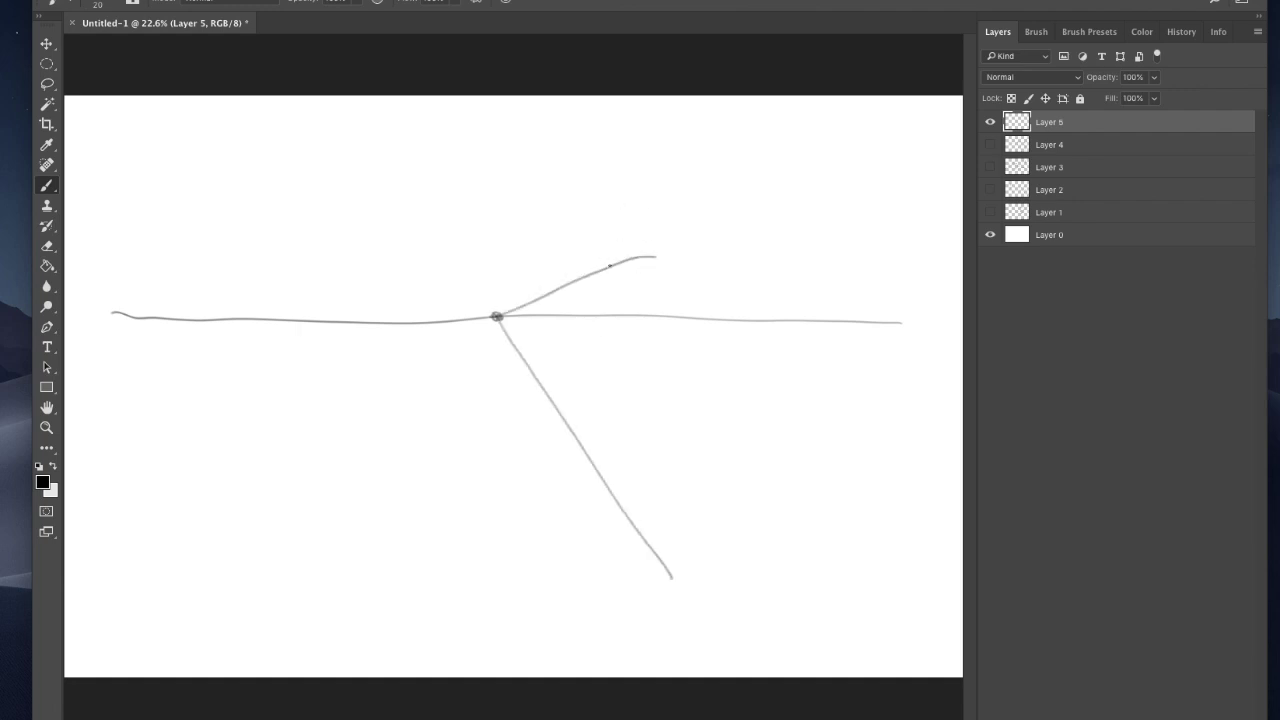
mouse_move(496, 316)
left_mouse_down()
mouse_move(673, 213)
mouse_move(680, 574)
left_mouse_up()
Draw a tall upright rectangle at the open ends of the perspective lines, with reinforced top and bottom edges
left_click_drag(679, 224, 688, 576)
mouse_move(853, 216)
left_mouse_down()
mouse_move(662, 219)
mouse_move(841, 206)
mouse_move(836, 544)
mouse_move(848, 602)
left_mouse_up()
left_click_drag(662, 577, 866, 578)
left_click_drag(856, 574, 662, 576)
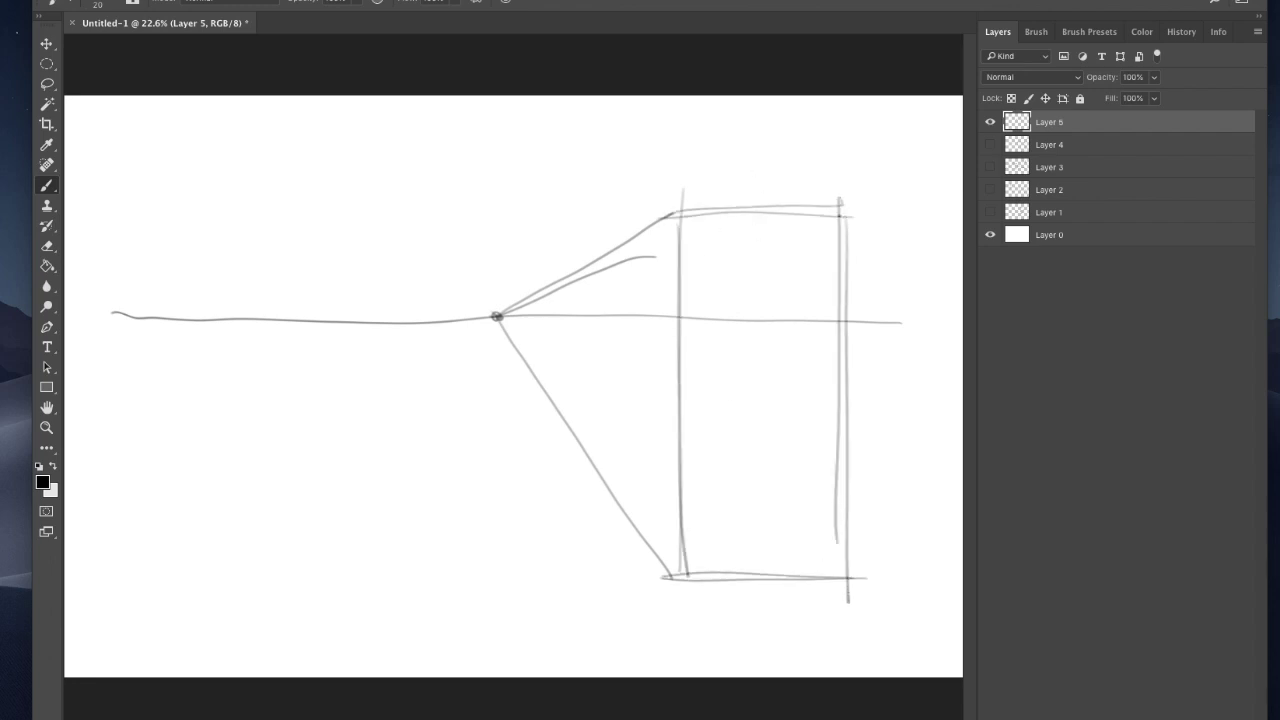
left_click_drag(842, 202, 667, 204)
Cross the rectangle with corner diagonals, add horizontal and vertical centre lines, and tick the vertical one into eight parts
left_click_drag(840, 187, 686, 576)
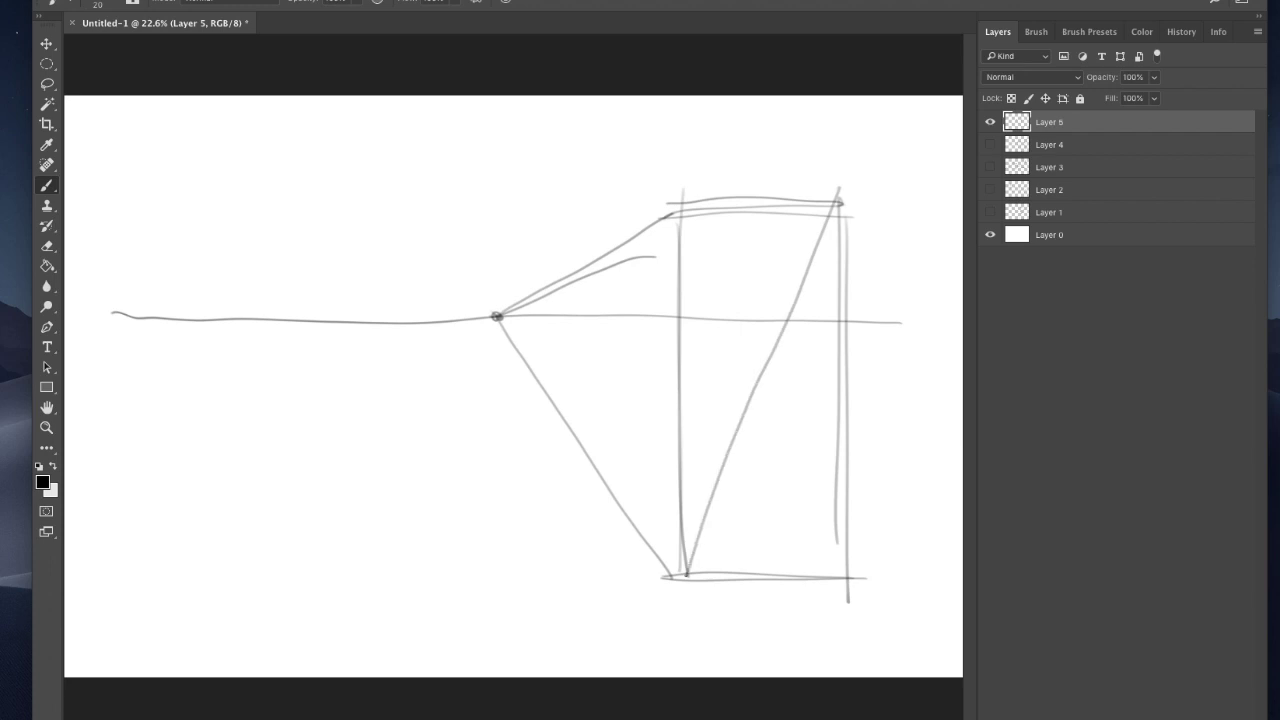
mouse_move(850, 576)
left_mouse_down()
mouse_move(686, 216)
mouse_move(846, 582)
left_mouse_up()
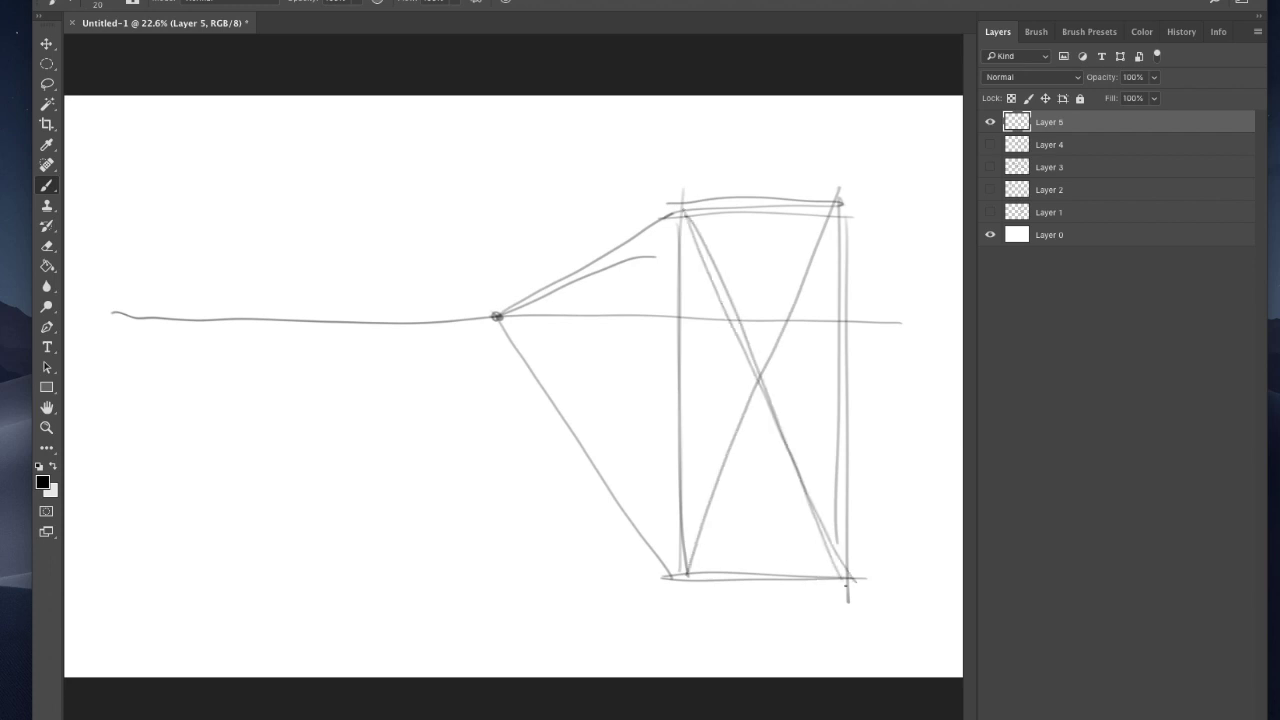
left_click_drag(852, 380, 670, 378)
left_click_drag(758, 236, 762, 582)
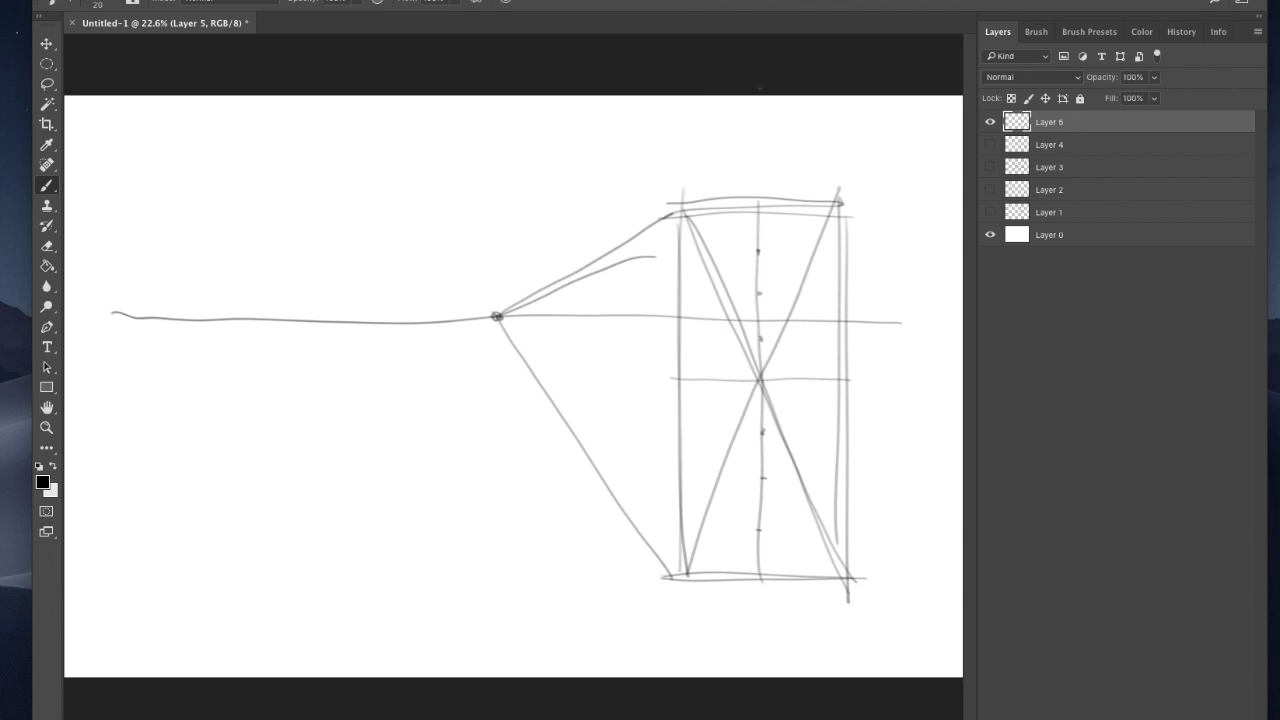
Sketch the front-view figure's oval head in the top division, then its shoulder line and tapering V-shaped torso
mouse_move(742, 248)
left_mouse_down()
mouse_move(772, 222)
mouse_move(748, 254)
left_mouse_up()
mouse_move(746, 200)
left_mouse_down()
mouse_move(772, 236)
mouse_move(758, 253)
left_mouse_up()
mouse_move(741, 226)
left_mouse_down()
mouse_move(773, 227)
mouse_move(715, 265)
mouse_move(798, 265)
mouse_move(758, 400)
left_mouse_up()
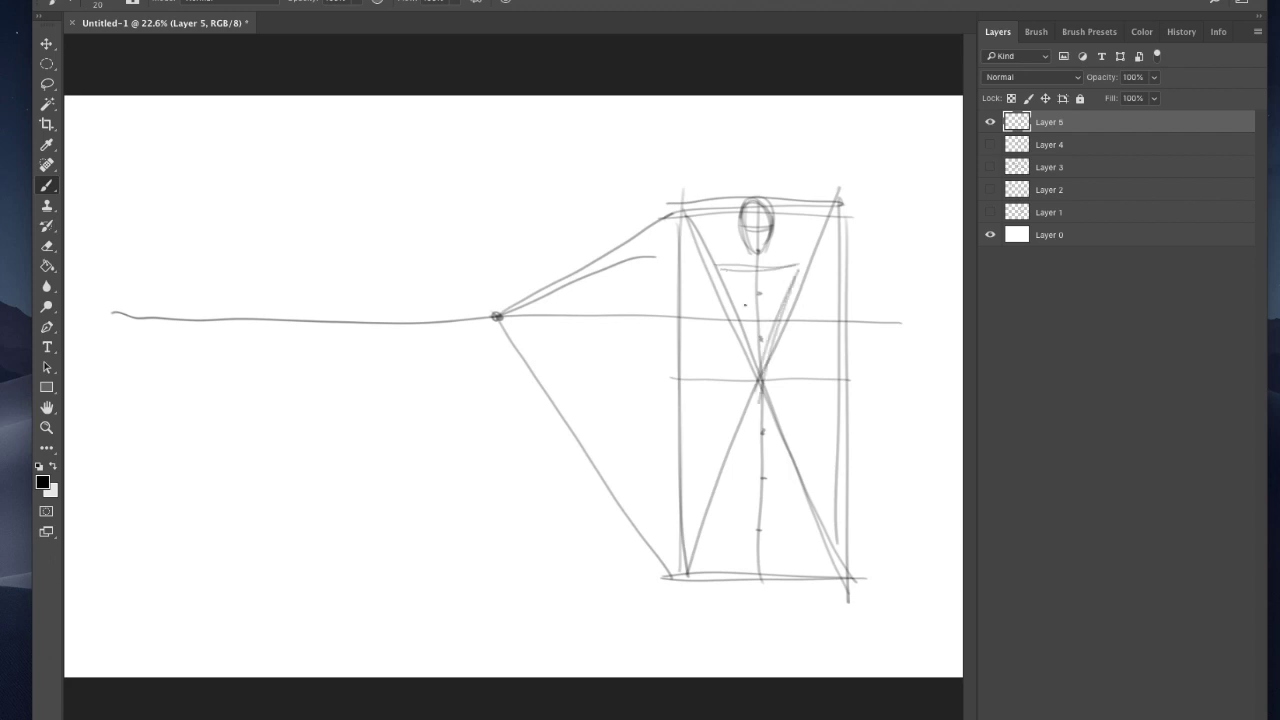
left_click_drag(718, 276, 760, 384)
left_click_drag(720, 274, 760, 404)
left_click_drag(798, 262, 758, 410)
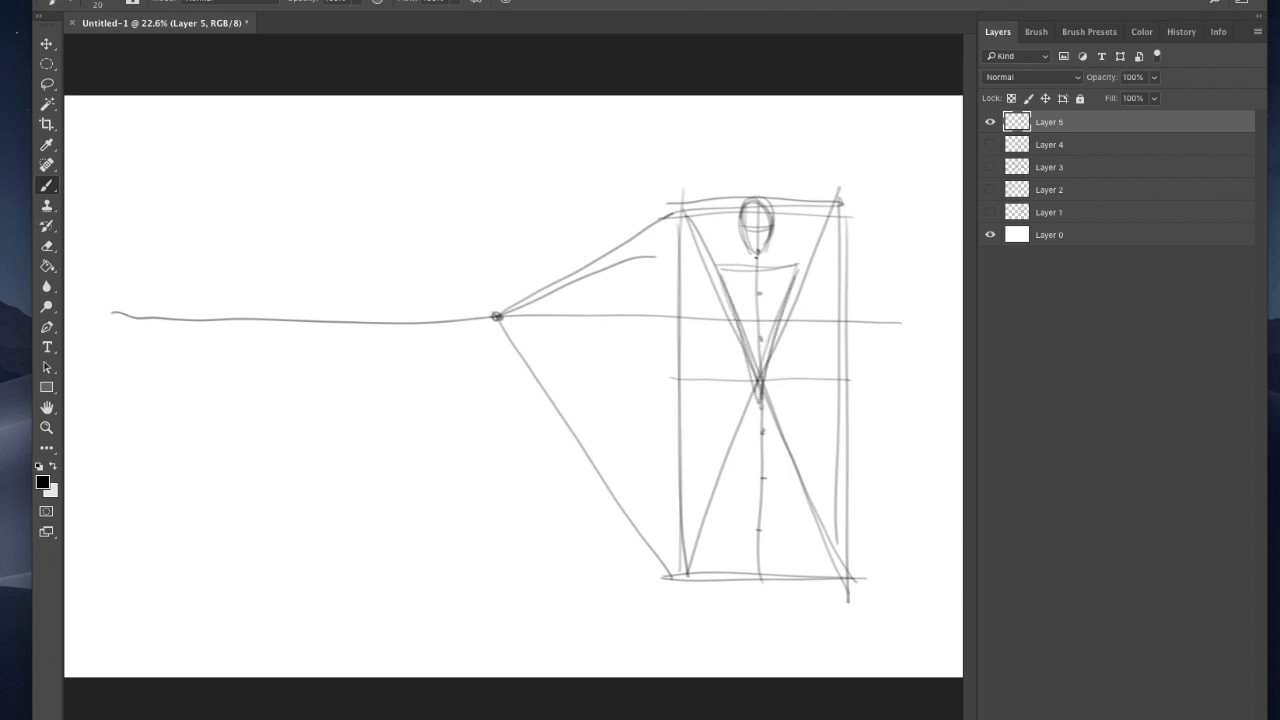
Add both arms with elbows and hands to the front-view figure, and draw its rounded rib cage with a chest line
left_click_drag(794, 270, 802, 424)
left_click_drag(718, 274, 707, 434)
mouse_move(790, 278)
left_mouse_down()
mouse_move(752, 346)
mouse_move(732, 274)
mouse_move(738, 340)
left_mouse_up()
mouse_move(786, 264)
left_mouse_down()
mouse_move(740, 348)
mouse_move(750, 258)
mouse_move(736, 272)
left_mouse_up()
left_click_drag(782, 266, 774, 346)
left_click_drag(728, 296, 783, 298)
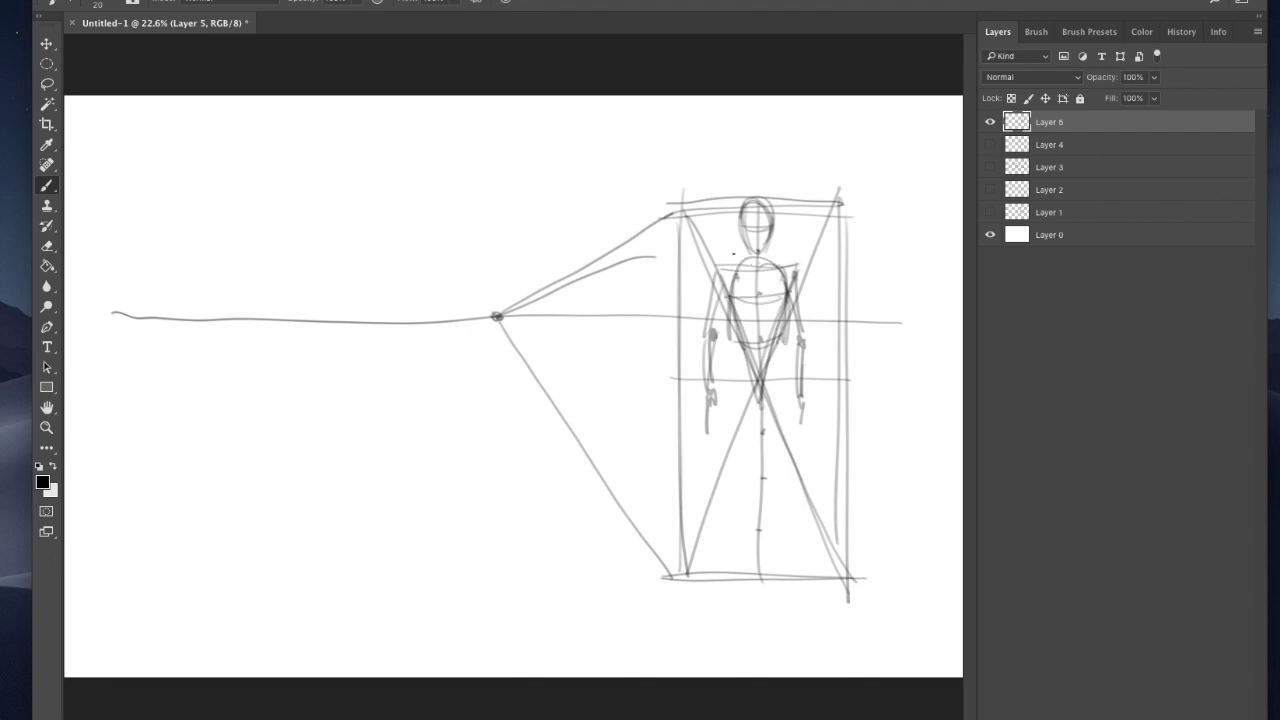
Draw the front-view figure's neck and sloping shoulder lines, and outline its pelvis around the rectangle's centre
mouse_move(758, 250)
left_mouse_down()
mouse_move(762, 266)
mouse_move(718, 266)
mouse_move(798, 264)
left_mouse_up()
mouse_move(736, 362)
left_mouse_down()
mouse_move(784, 354)
mouse_move(744, 396)
left_mouse_up()
mouse_move(740, 366)
left_mouse_down()
mouse_move(782, 370)
mouse_move(748, 406)
left_mouse_up()
left_click_drag(784, 358, 766, 410)
Draw the front-view figure's first leg from hip through knee to calf, ending in a triangular foot
mouse_move(734, 362)
left_mouse_down()
mouse_move(746, 410)
mouse_move(786, 390)
mouse_move(776, 480)
left_mouse_up()
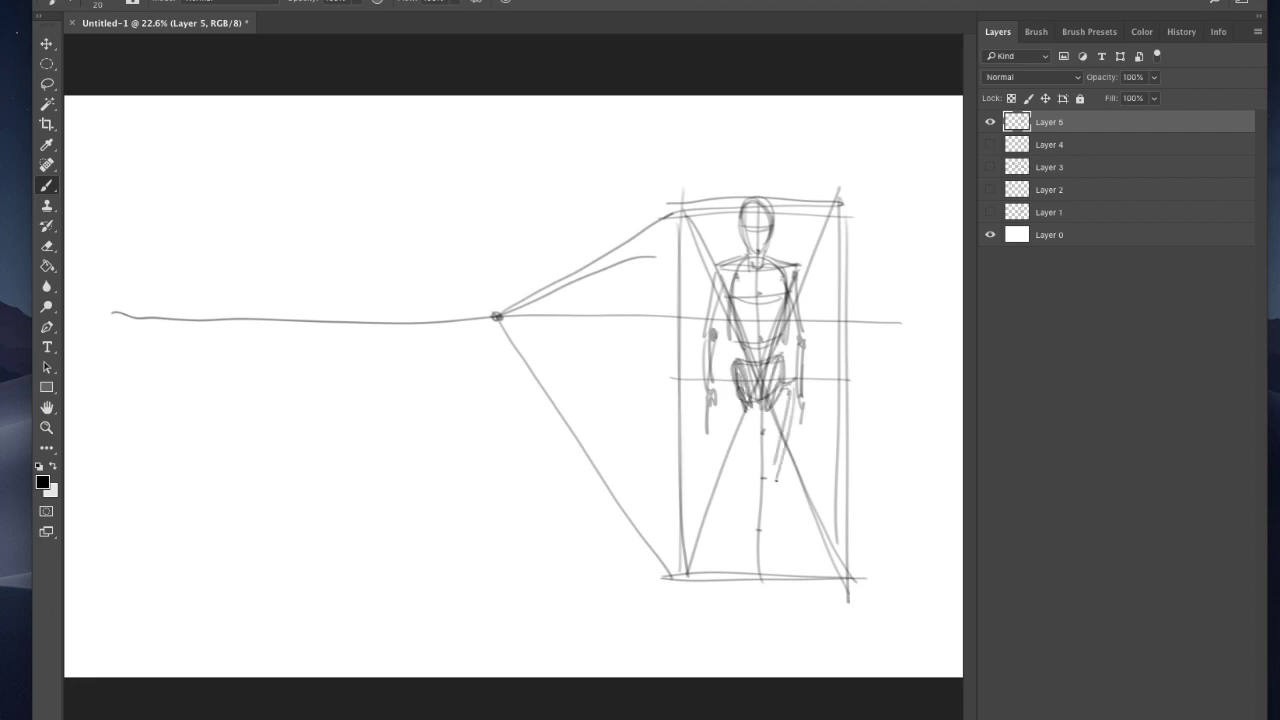
left_click_drag(784, 426, 774, 570)
mouse_move(774, 552)
left_mouse_down()
mouse_move(784, 578)
mouse_move(772, 568)
left_mouse_up()
left_click_drag(772, 556, 790, 584)
left_click_drag(768, 560, 768, 582)
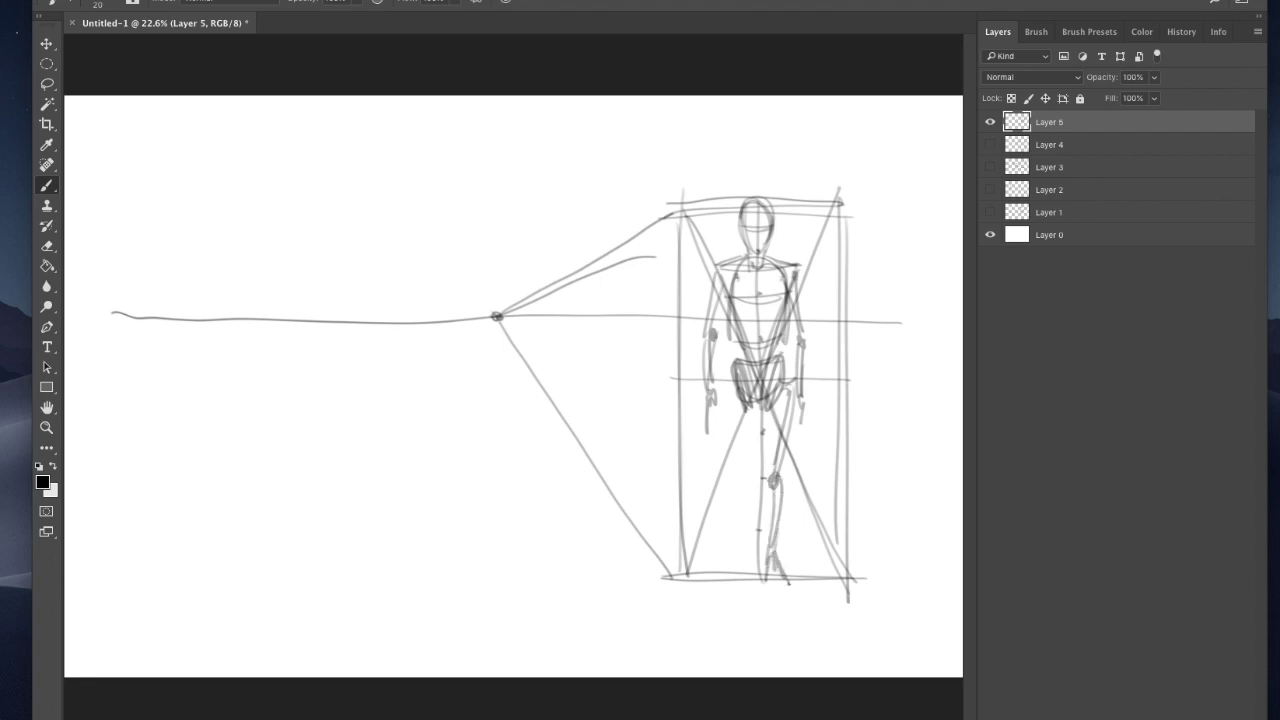
Draw the front-view figure's second leg with hip, thigh, knee and calf, and add its triangular foot
left_click_drag(738, 382, 725, 387)
left_click_drag(724, 384, 741, 484)
left_click_drag(740, 474, 744, 547)
left_click_drag(746, 490, 746, 567)
left_click_drag(736, 556, 750, 556)
left_click_drag(740, 558, 734, 584)
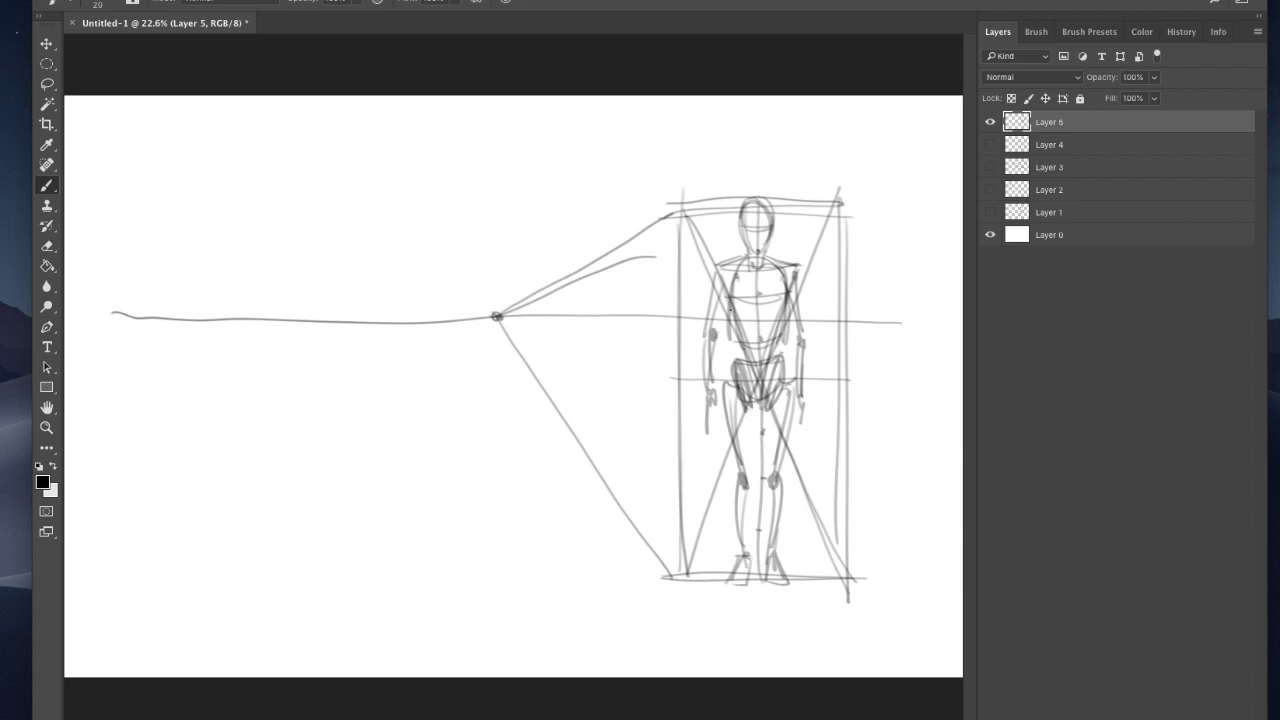
Reinforce the top perspective line from the rectangle's corner and erase the stray line beneath it with a larger eraser
left_click_drag(672, 207, 620, 244)
key("e")
key("bracketright")
key("bracketright")
key("bracketright")
left_click_drag(652, 257, 518, 307)
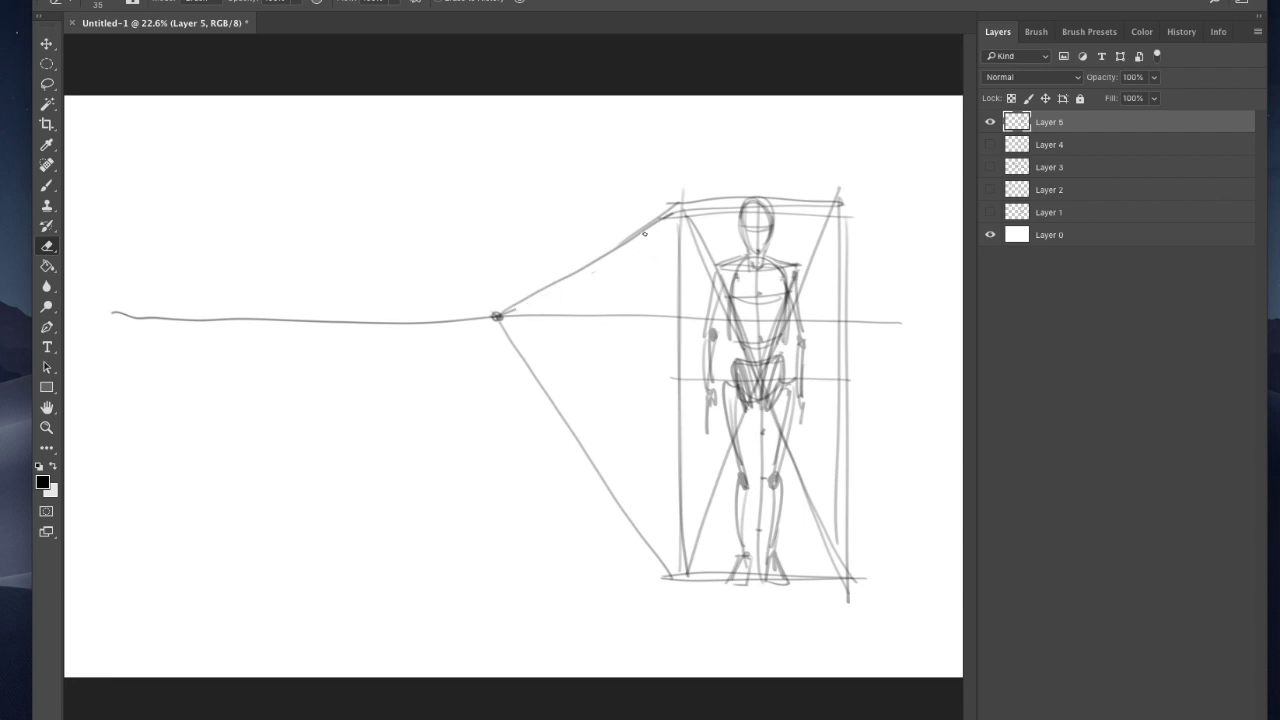
Draw horizontal guides across the rectangle's upper divisions and connect them and the midline to the vanishing point
key("b")
left_click_drag(682, 381, 497, 317)
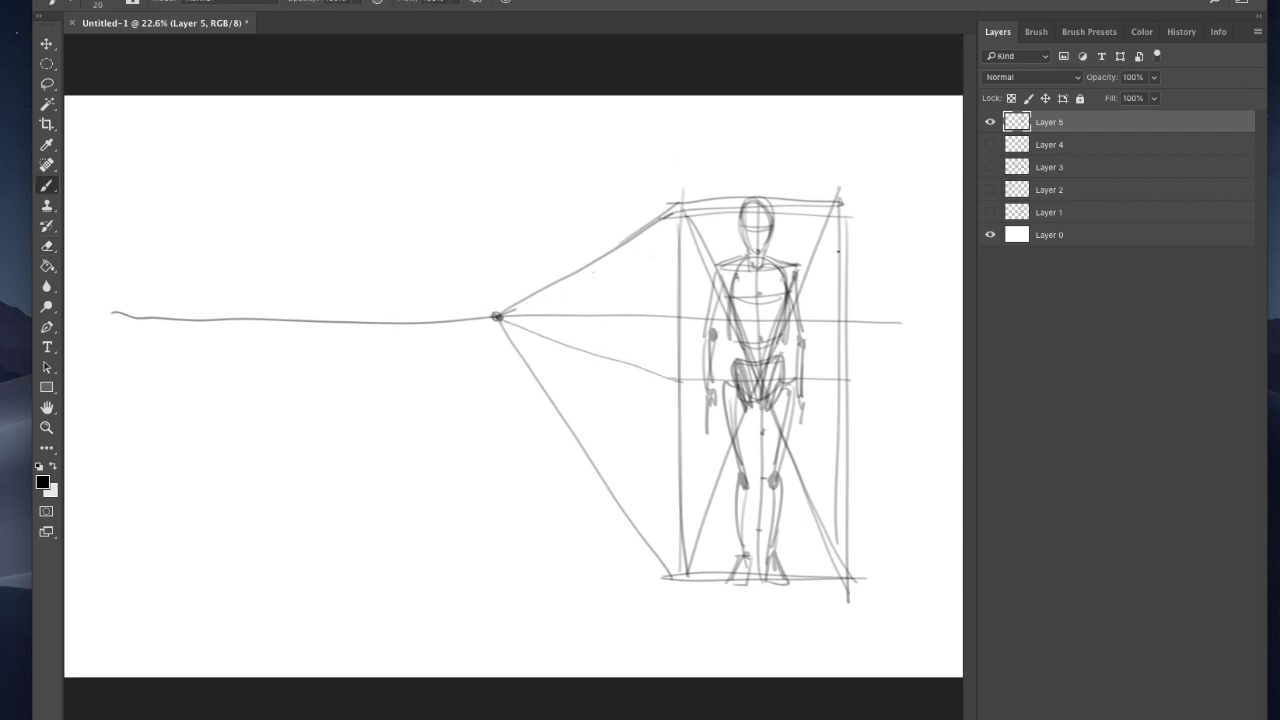
left_click_drag(850, 252, 688, 252)
left_click_drag(852, 290, 686, 290)
mouse_move(848, 333)
left_mouse_down()
mouse_move(755, 332)
mouse_move(682, 333)
left_mouse_up()
left_click_drag(682, 252, 497, 317)
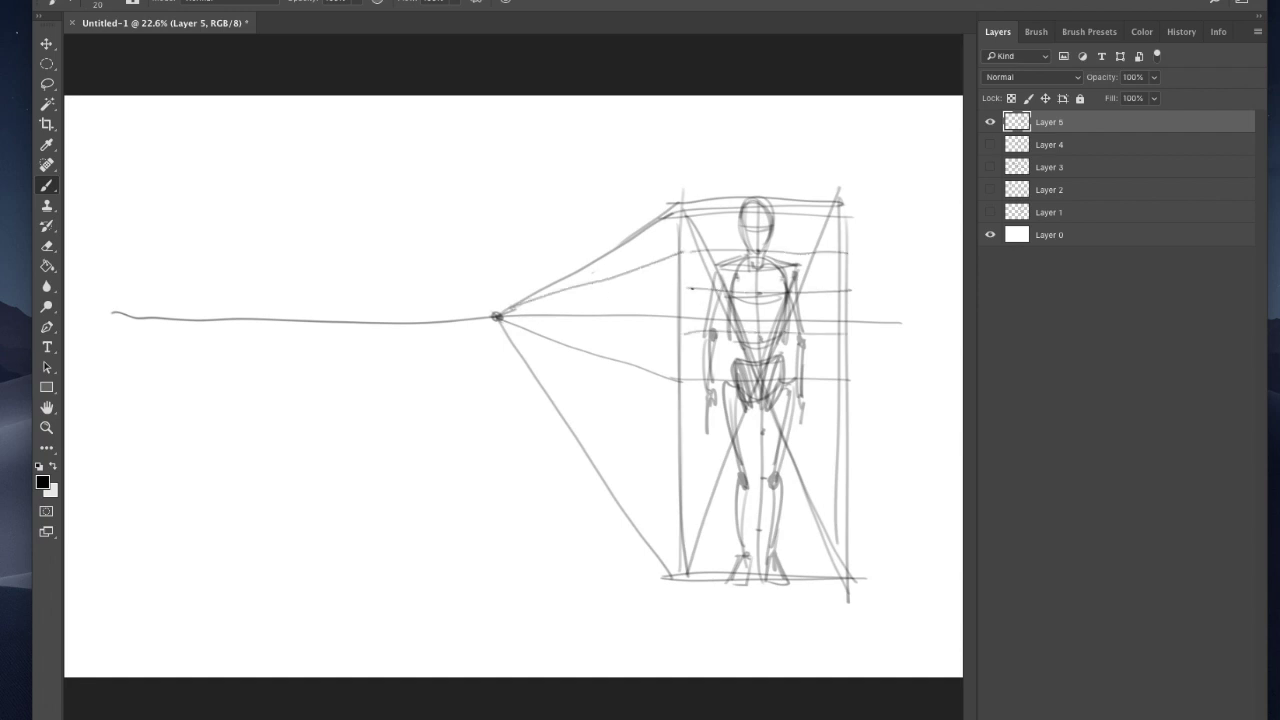
left_click_drag(686, 290, 497, 317)
left_click_drag(682, 334, 497, 317)
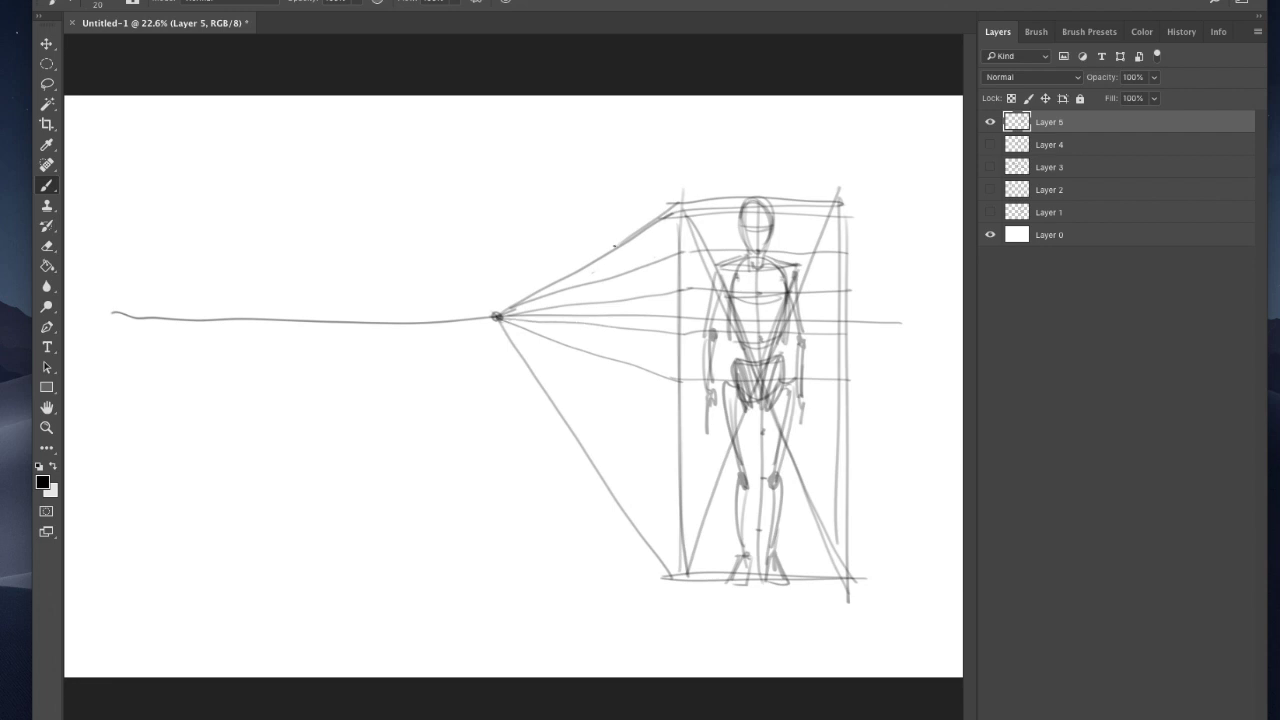
Draw three horizontal guides across the rectangle's lower half and extend each one to the vanishing point
mouse_move(848, 433)
left_mouse_down()
mouse_move(674, 440)
mouse_move(752, 433)
mouse_move(682, 433)
left_mouse_up()
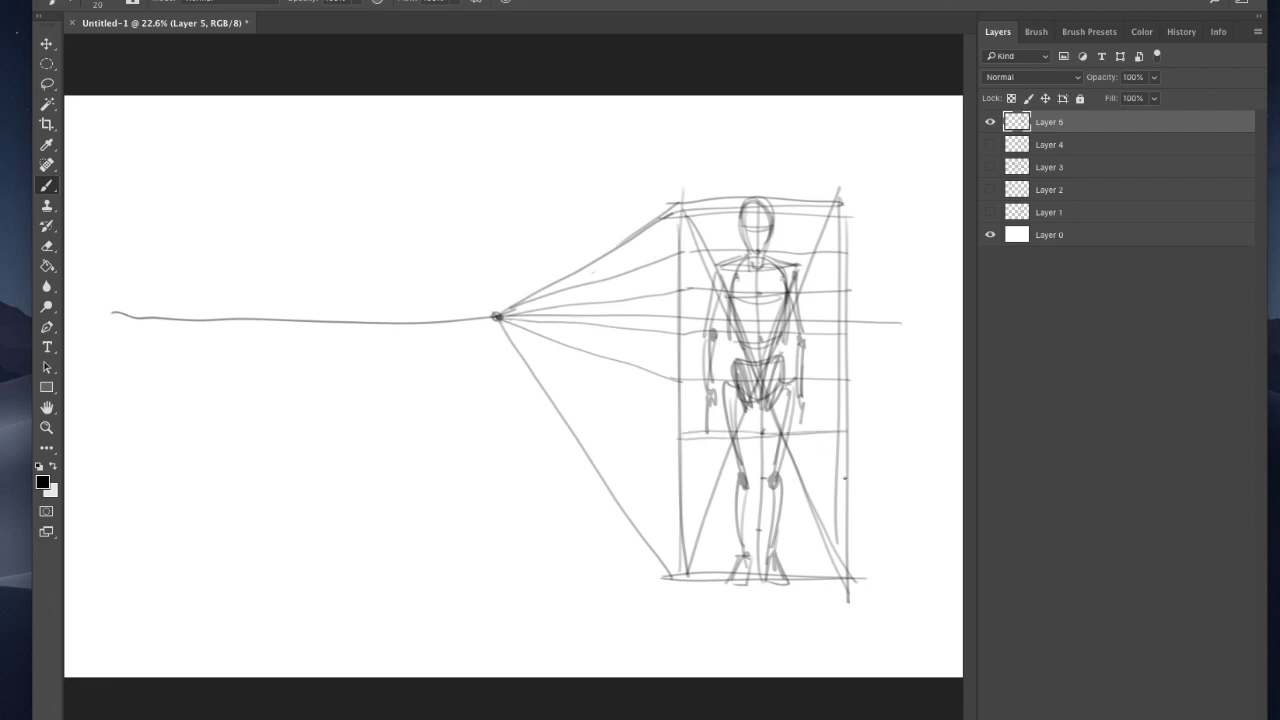
left_click_drag(846, 477, 684, 479)
left_click_drag(848, 528, 680, 528)
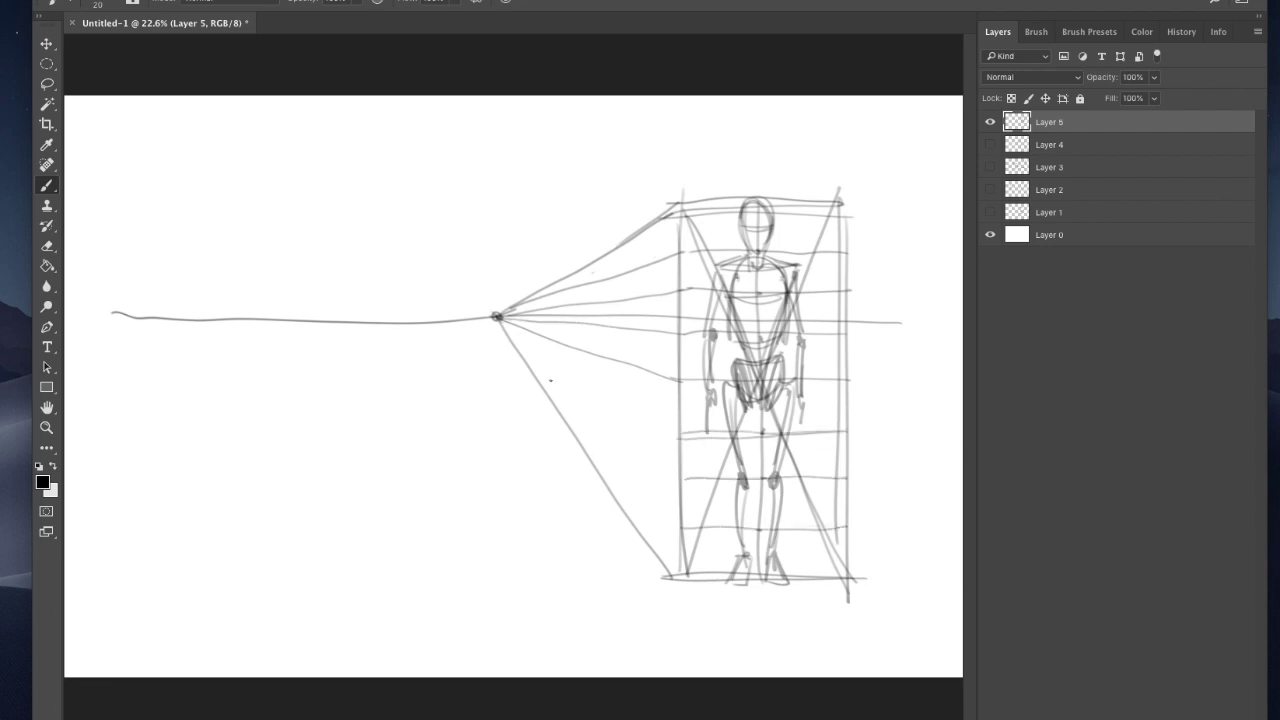
left_click_drag(684, 441, 497, 317)
left_click_drag(683, 484, 496, 316)
left_click_drag(676, 525, 490, 313)
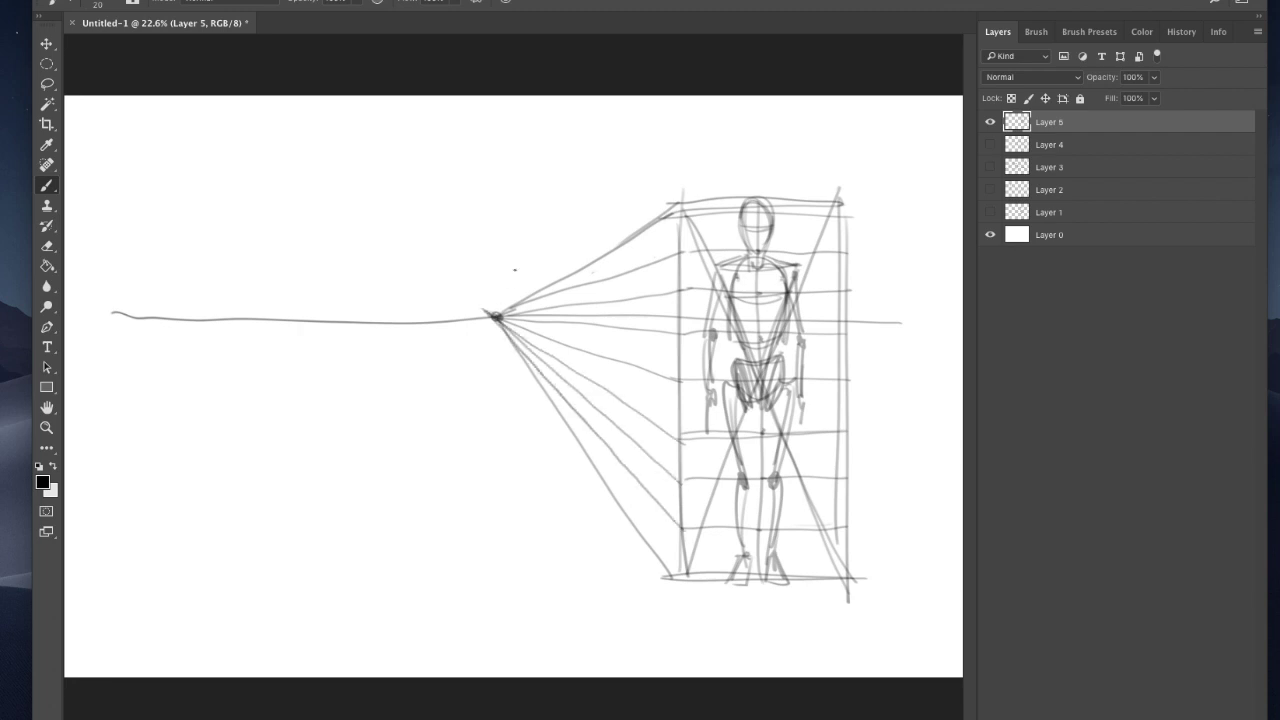
Close the receding side plane with a vertical far edge and cross its corners with two diagonals
left_click_drag(700, 249, 678, 255)
left_click_drag(631, 527, 616, 247)
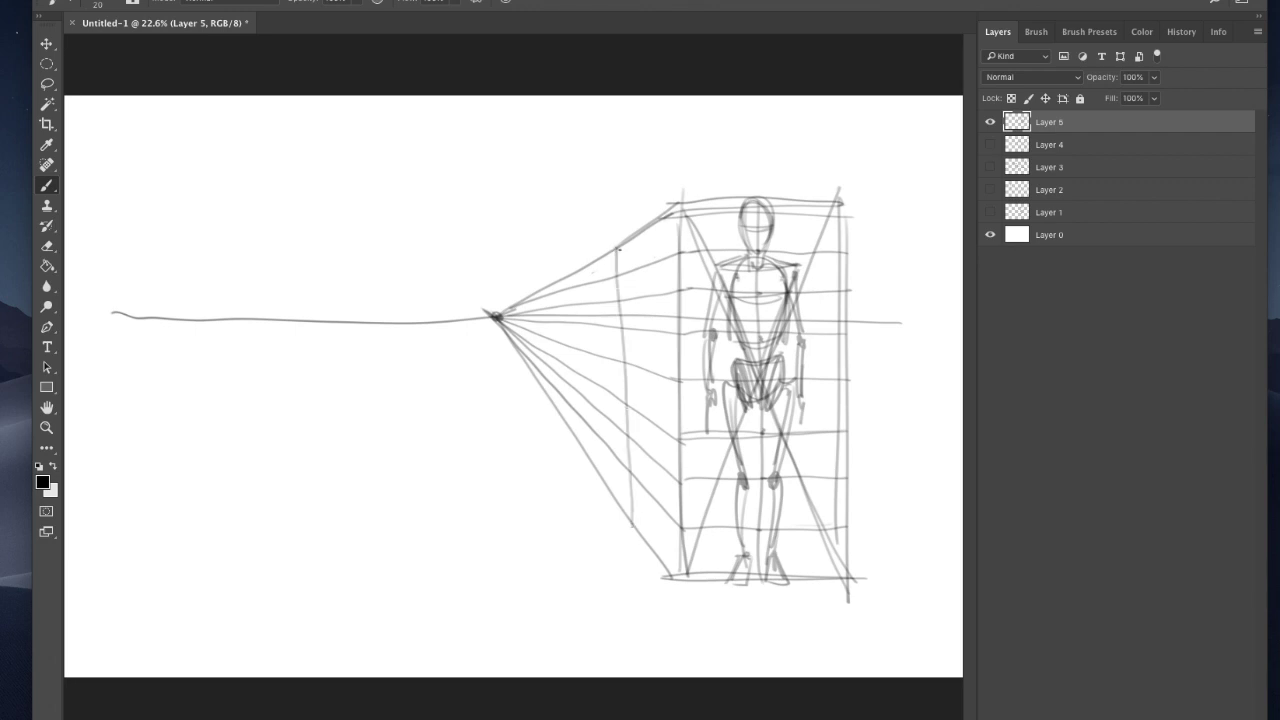
key("ctrl+z")
left_click_drag(634, 530, 617, 244)
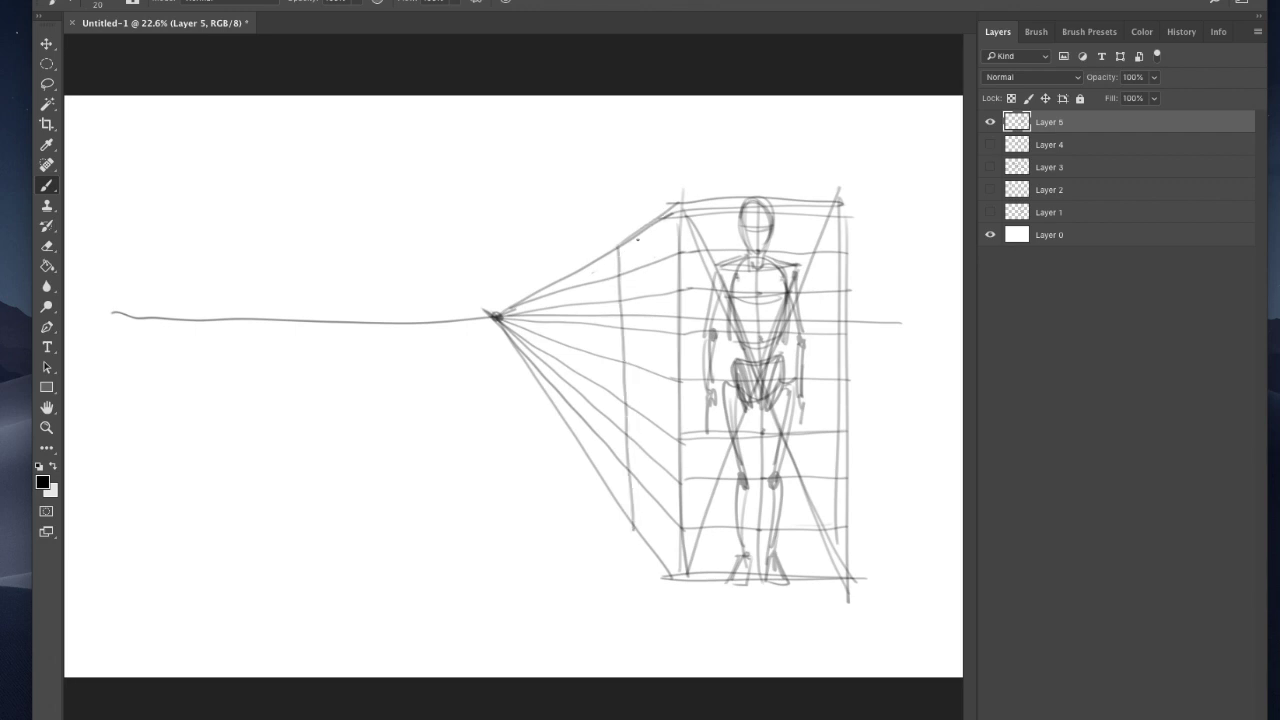
left_click_drag(674, 211, 634, 532)
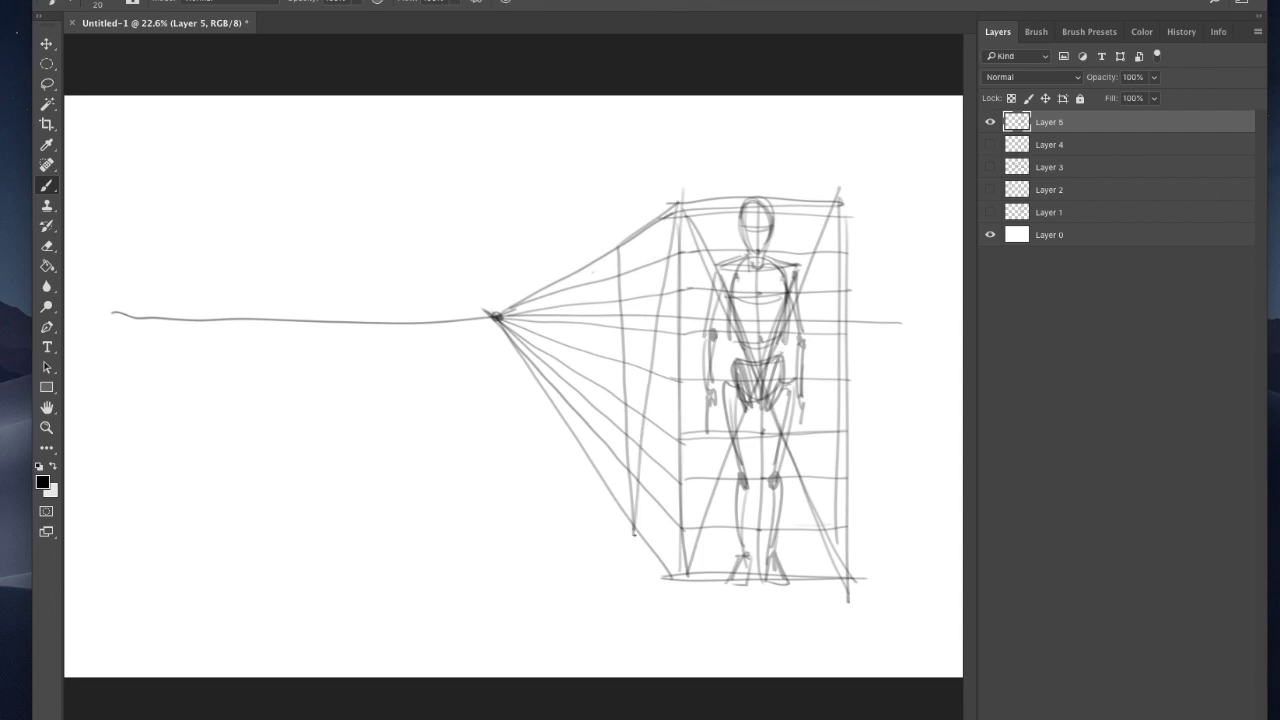
left_click_drag(682, 582, 615, 245)
Draw the side plane's vertical centre line, and sketch the side-view figure's head with shoulder and waist marks
mouse_move(652, 550)
left_mouse_down()
mouse_move(641, 226)
mouse_move(661, 242)
mouse_move(648, 228)
mouse_move(634, 272)
mouse_move(661, 277)
left_mouse_up()
mouse_move(651, 276)
left_mouse_down()
mouse_move(630, 287)
mouse_move(662, 274)
left_mouse_up()
left_click_drag(658, 345, 640, 346)
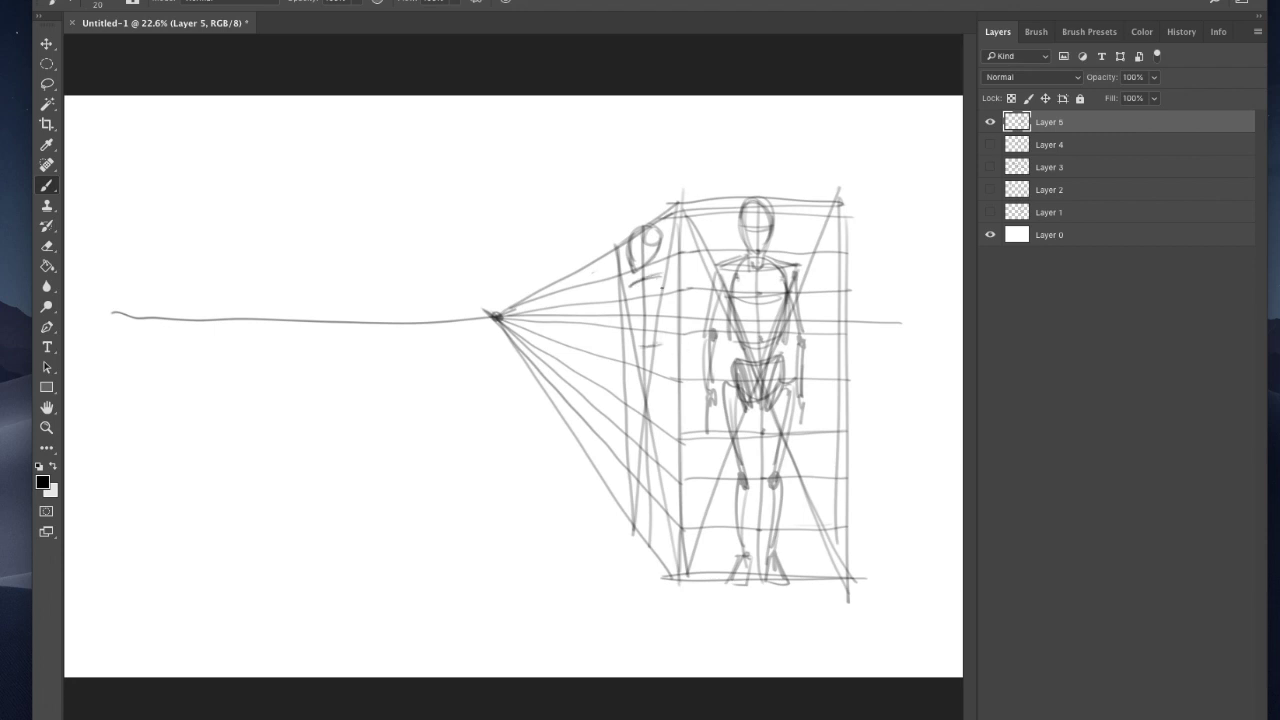
Draw the side-view figure's rib cage, pelvis and both legs with knees and flat elongated feet
mouse_move(658, 280)
left_mouse_down()
mouse_move(655, 344)
mouse_move(659, 333)
mouse_move(645, 286)
mouse_move(635, 338)
mouse_move(652, 340)
mouse_move(660, 358)
mouse_move(645, 360)
mouse_move(658, 358)
mouse_move(662, 390)
mouse_move(642, 365)
mouse_move(662, 362)
mouse_move(636, 360)
mouse_move(661, 374)
mouse_move(662, 514)
left_mouse_up()
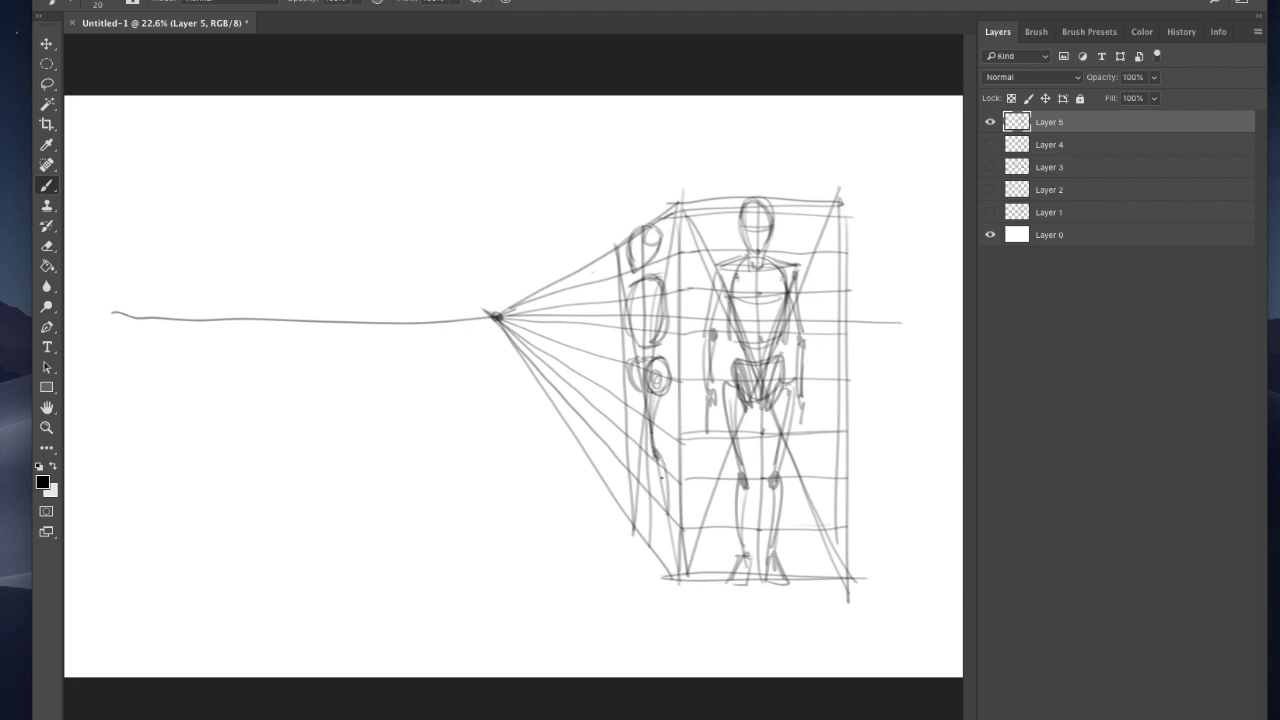
mouse_move(664, 470)
left_mouse_down()
mouse_move(670, 542)
mouse_move(617, 550)
mouse_move(640, 530)
mouse_move(646, 524)
left_mouse_up()
left_click_drag(632, 388, 644, 526)
left_click_drag(648, 525, 606, 533)
left_click_drag(606, 536, 649, 527)
Draw the side-view figure's near arm from the shoulder through a bent elbow to a hand reaching forward and down
left_click_drag(656, 282, 643, 327)
left_click_drag(655, 285, 646, 326)
left_click_drag(642, 331, 607, 369)
left_click_drag(644, 342, 611, 377)
left_click_drag(606, 375, 592, 396)
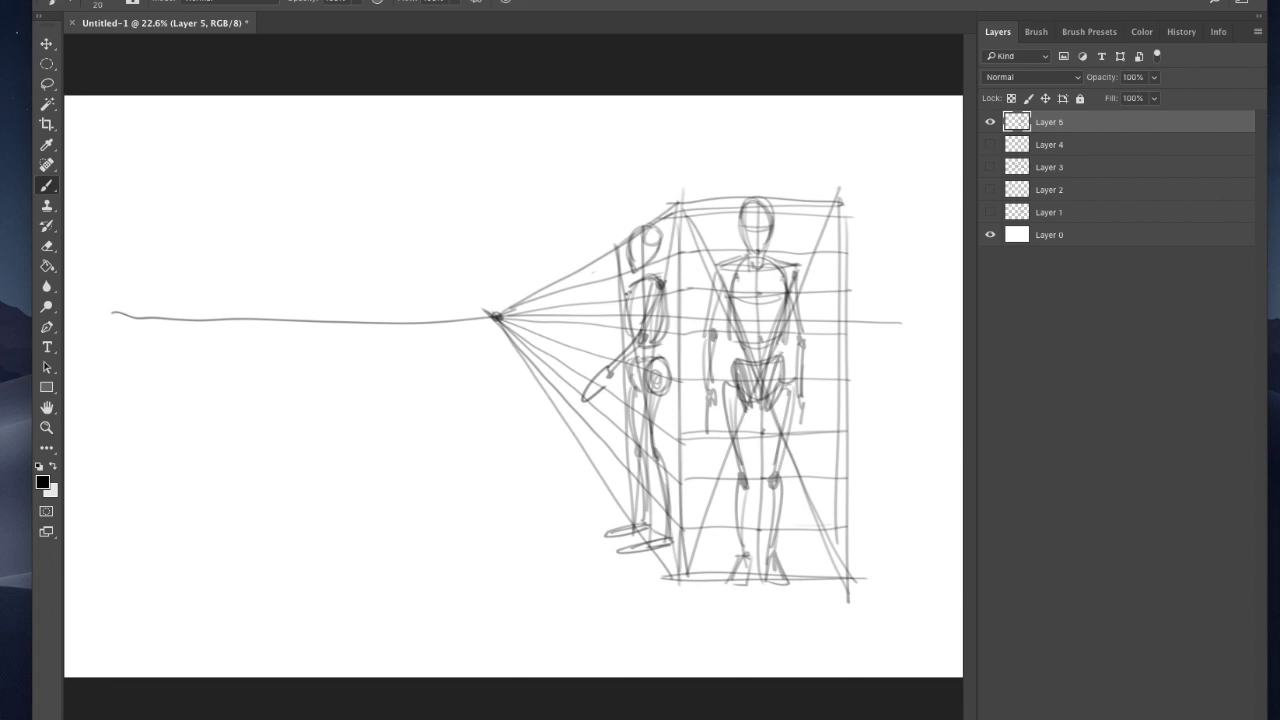
Draw the side-view figure's far arm reaching forward toward the vanishing point, and add the neck lines
mouse_move(630, 290)
left_mouse_down()
mouse_move(590, 324)
mouse_move(538, 338)
left_mouse_up()
left_click_drag(628, 246, 634, 274)
left_click_drag(654, 262, 647, 284)
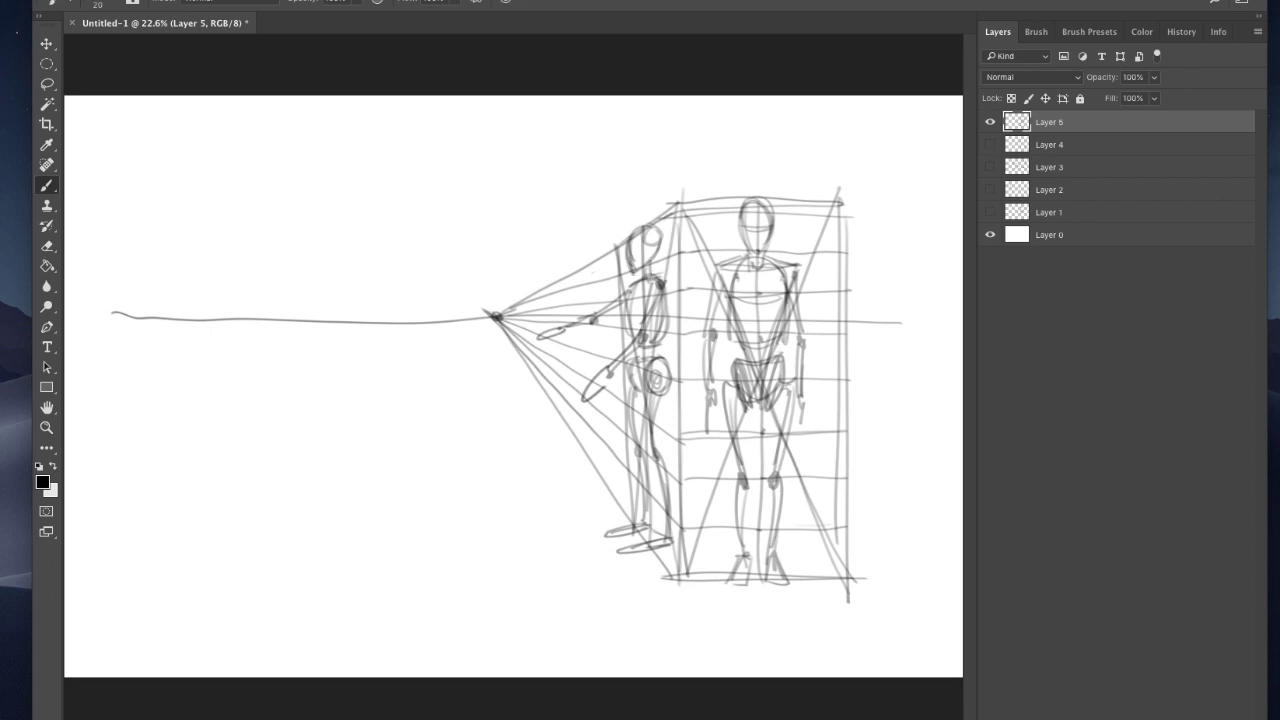
Lower the perspective sketch layer's opacity to 29% and add a new layer above it
left_click(1155, 78)
left_click_drag(1157, 95, 1102, 96)
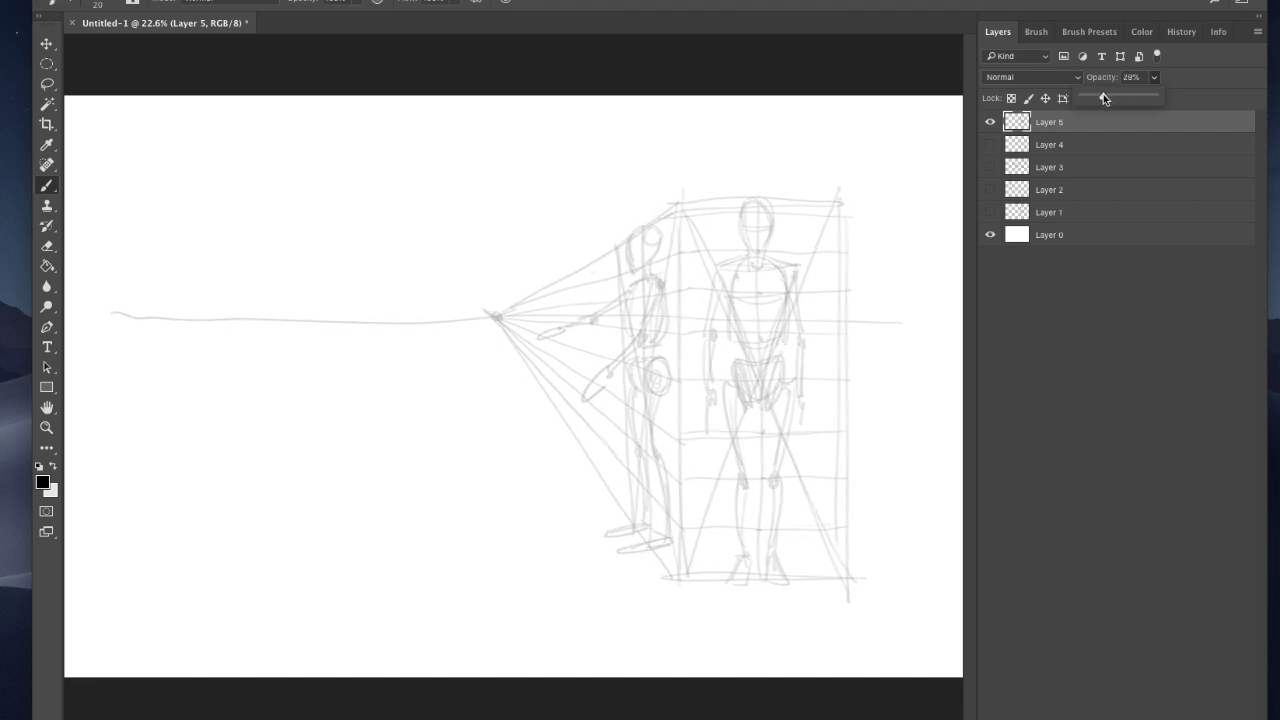
left_click(1232, 717)
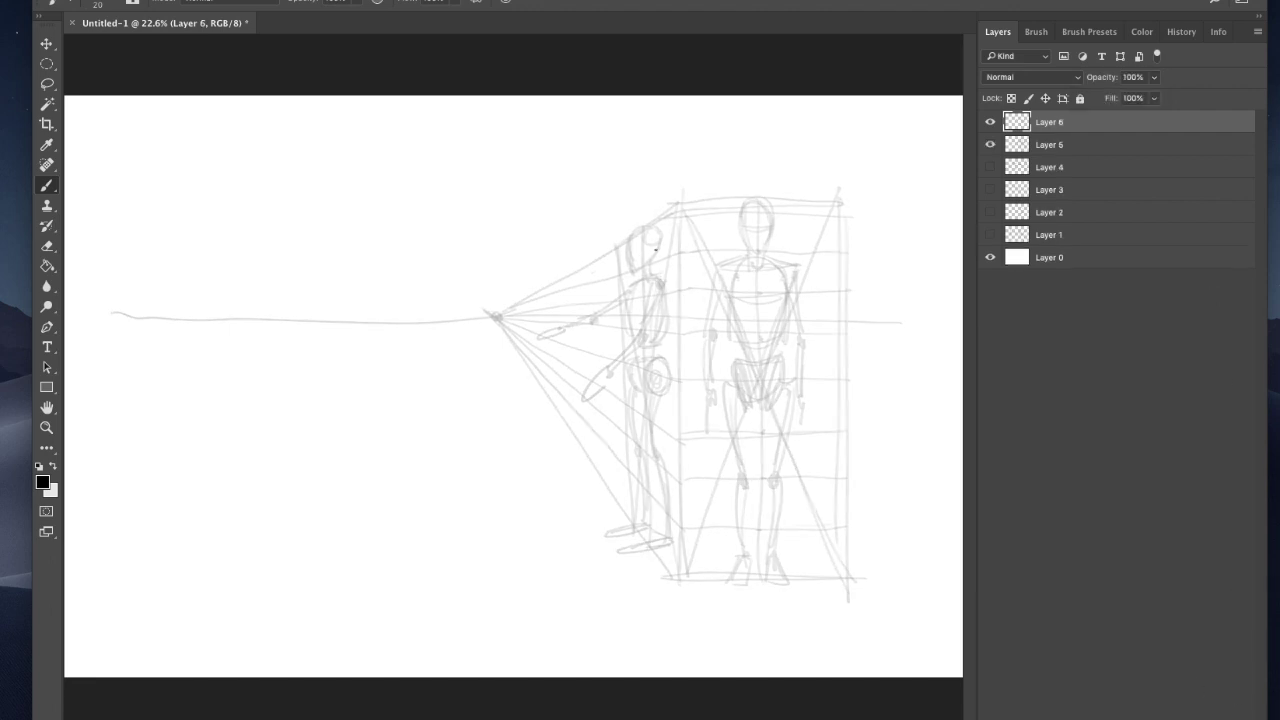
Refine the side-view figure's head, neck, torso, pelvis and bent near arm with darker contours over the faded sketch
mouse_move(656, 249)
left_mouse_down()
mouse_move(660, 238)
mouse_move(640, 242)
mouse_move(648, 229)
mouse_move(627, 262)
mouse_move(656, 267)
mouse_move(630, 272)
mouse_move(659, 280)
mouse_move(662, 317)
mouse_move(644, 323)
mouse_move(604, 394)
left_mouse_up()
left_click_drag(603, 385, 598, 399)
left_click_drag(642, 276, 655, 283)
left_click_drag(662, 280, 663, 339)
mouse_move(632, 293)
left_mouse_down()
mouse_move(630, 350)
mouse_move(663, 360)
mouse_move(664, 343)
mouse_move(662, 356)
left_mouse_up()
Refine both legs of the side-view figure with solid thighs, knee joints, lower legs and flat pointed feet
mouse_move(662, 366)
left_mouse_down()
mouse_move(670, 399)
mouse_move(627, 394)
mouse_move(648, 458)
left_mouse_up()
mouse_move(640, 404)
left_mouse_down()
mouse_move(654, 456)
mouse_move(668, 400)
mouse_move(664, 546)
left_mouse_up()
mouse_move(668, 456)
left_mouse_down()
mouse_move(684, 546)
mouse_move(622, 554)
left_mouse_up()
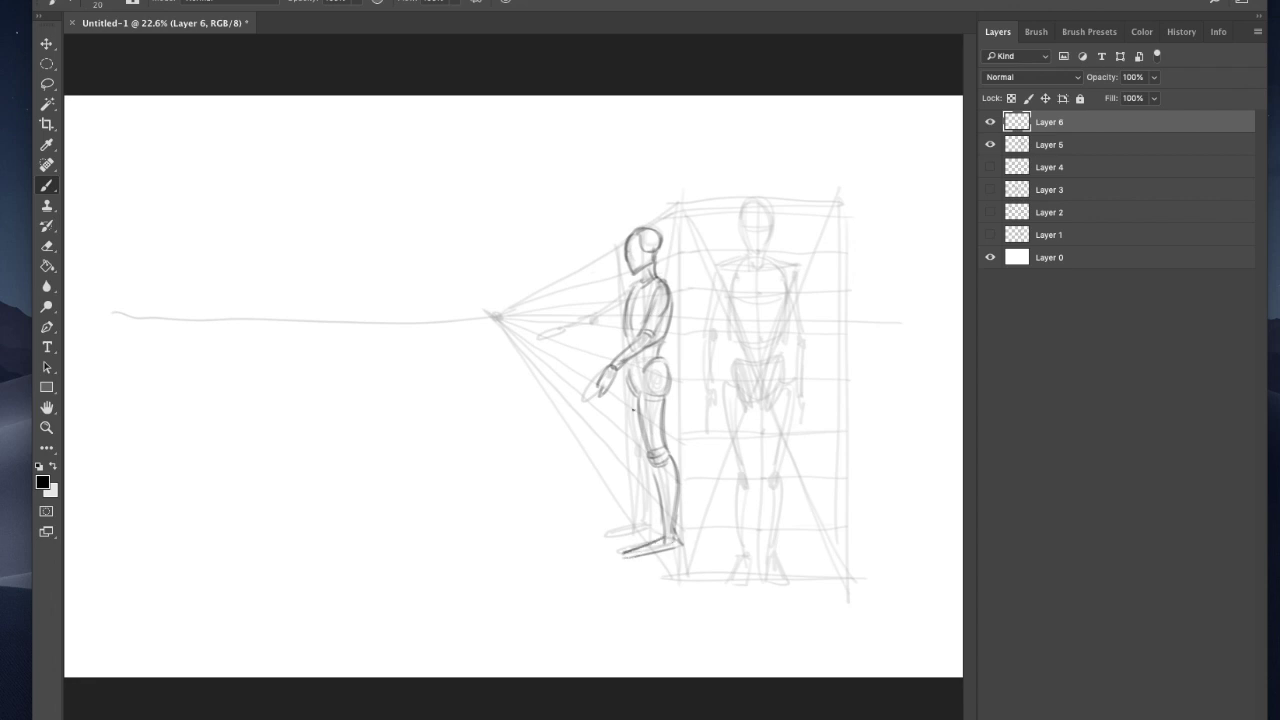
mouse_move(622, 384)
left_mouse_down()
mouse_move(628, 440)
mouse_move(650, 463)
mouse_move(640, 518)
mouse_move(656, 520)
mouse_move(608, 538)
mouse_move(674, 528)
left_mouse_up()
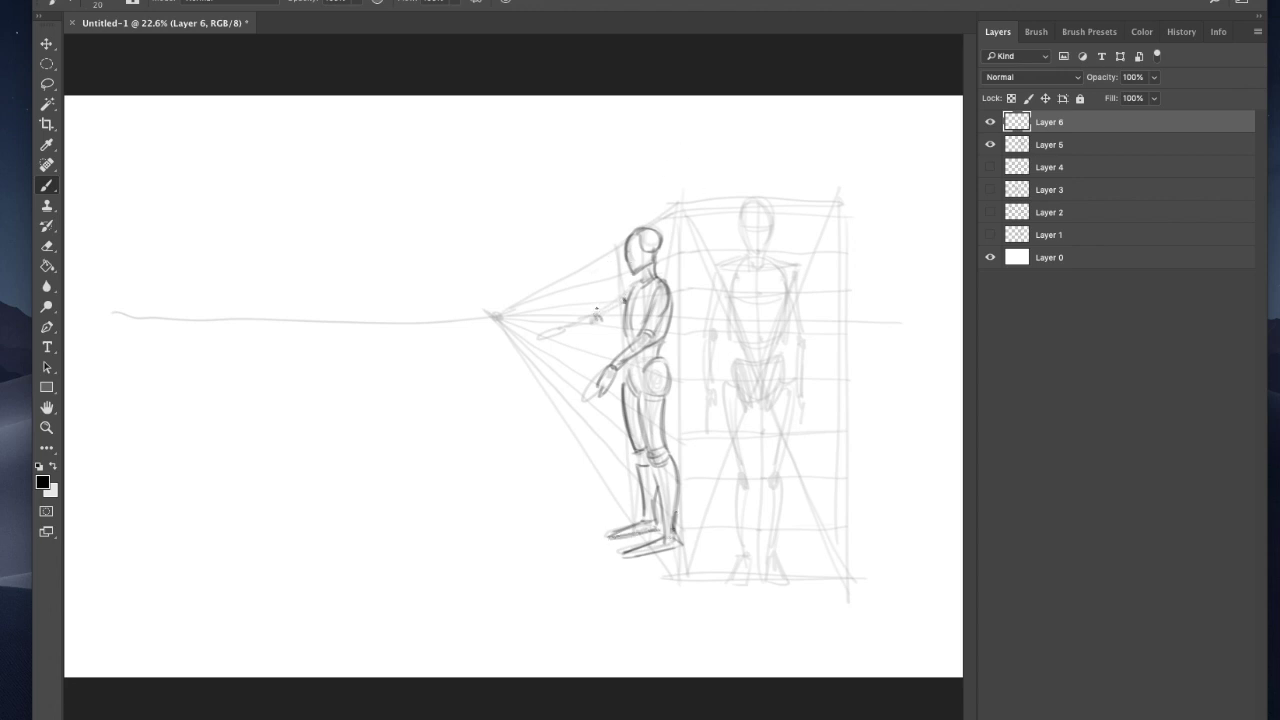
Draw the side-view figure's far arm and hand reaching forward, and add contour lines around the shoulder and chest
mouse_move(596, 310)
left_mouse_down()
mouse_move(620, 298)
mouse_move(594, 324)
mouse_move(530, 340)
left_mouse_up()
mouse_move(540, 334)
left_mouse_down()
mouse_move(526, 340)
mouse_move(546, 346)
left_mouse_up()
mouse_move(630, 289)
left_mouse_down()
mouse_move(624, 310)
mouse_move(658, 302)
mouse_move(641, 288)
mouse_move(632, 318)
left_mouse_up()
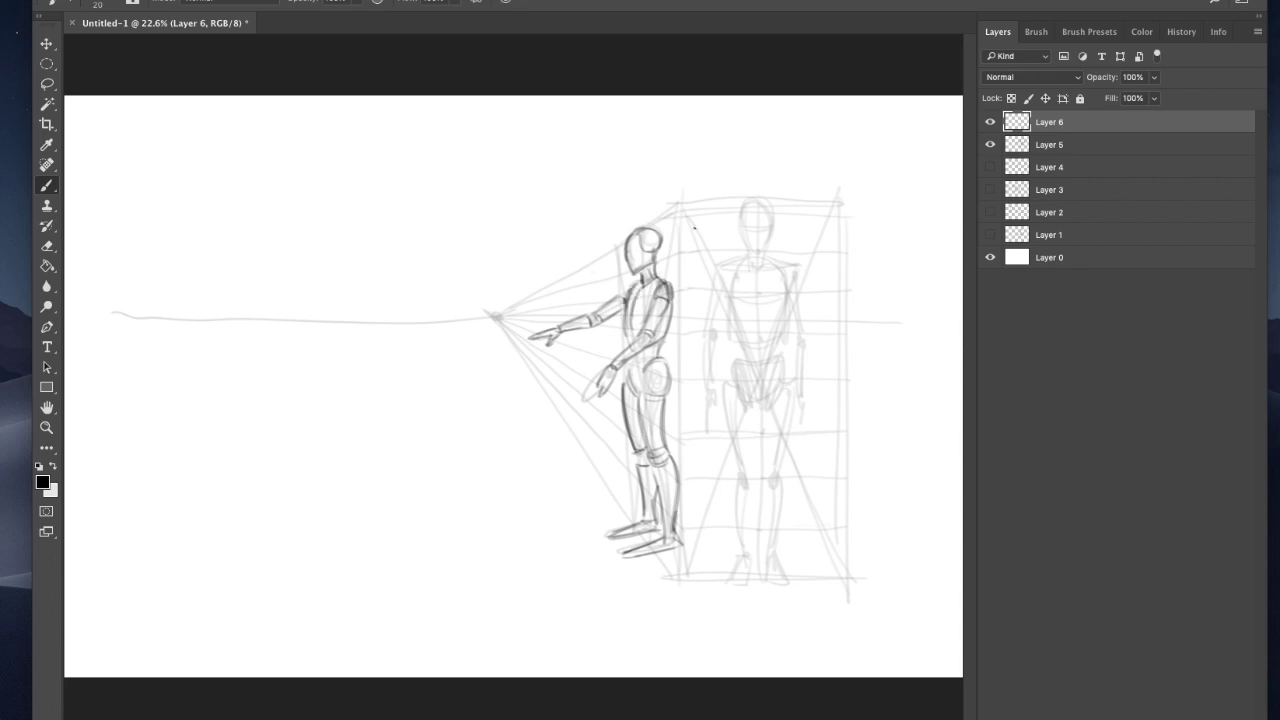
mouse_move(706, 264)
left_mouse_down()
mouse_move(638, 286)
mouse_move(656, 286)
mouse_move(654, 298)
mouse_move(631, 290)
mouse_move(671, 286)
mouse_move(628, 334)
mouse_move(660, 335)
left_mouse_up()
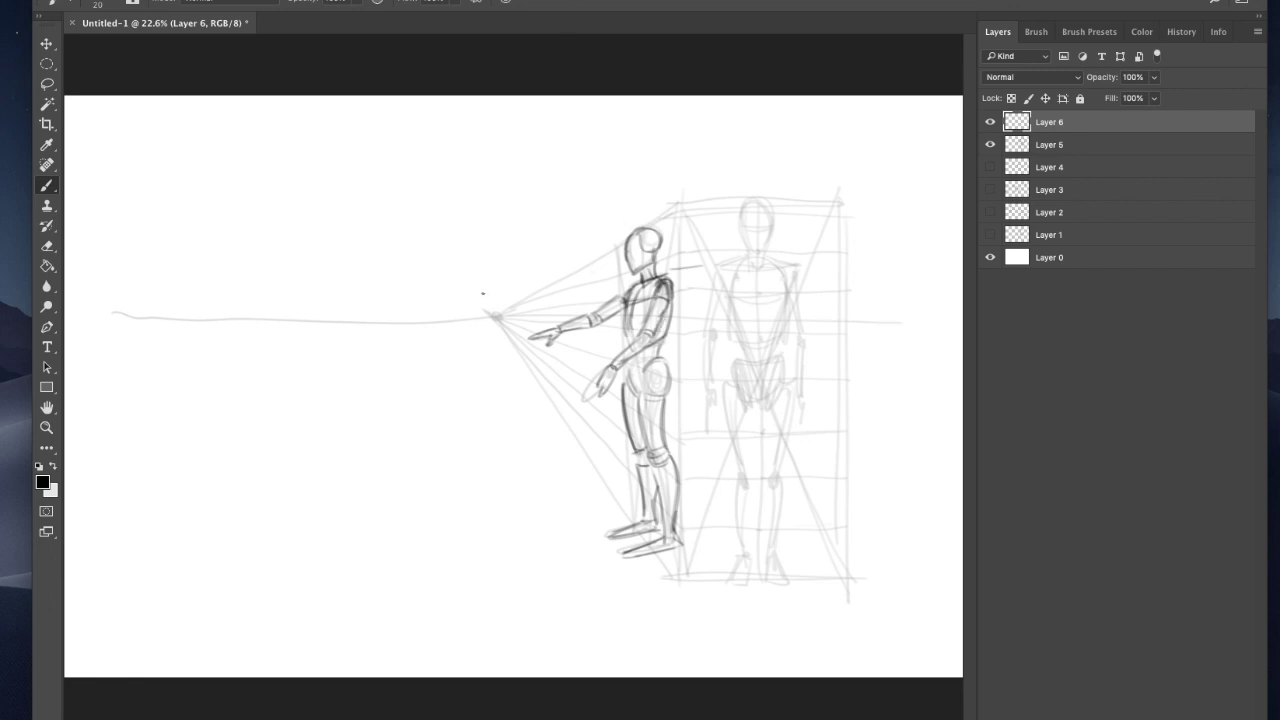
Draw a straight horizon and perspective guides from the side-view figure's head and feet, and carry their height across to a distant figure's marked centre line
left_click_drag(558, 322, 148, 320)
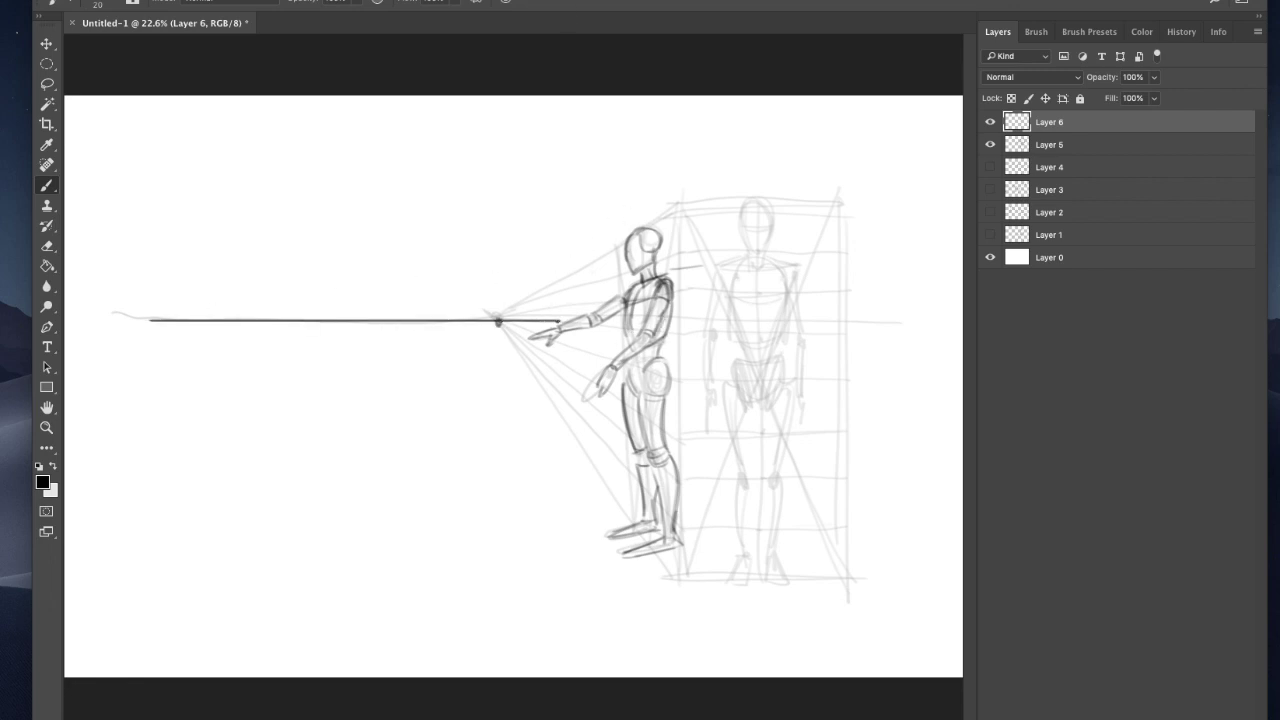
left_click_drag(628, 522, 498, 322)
left_click_drag(634, 230, 498, 320)
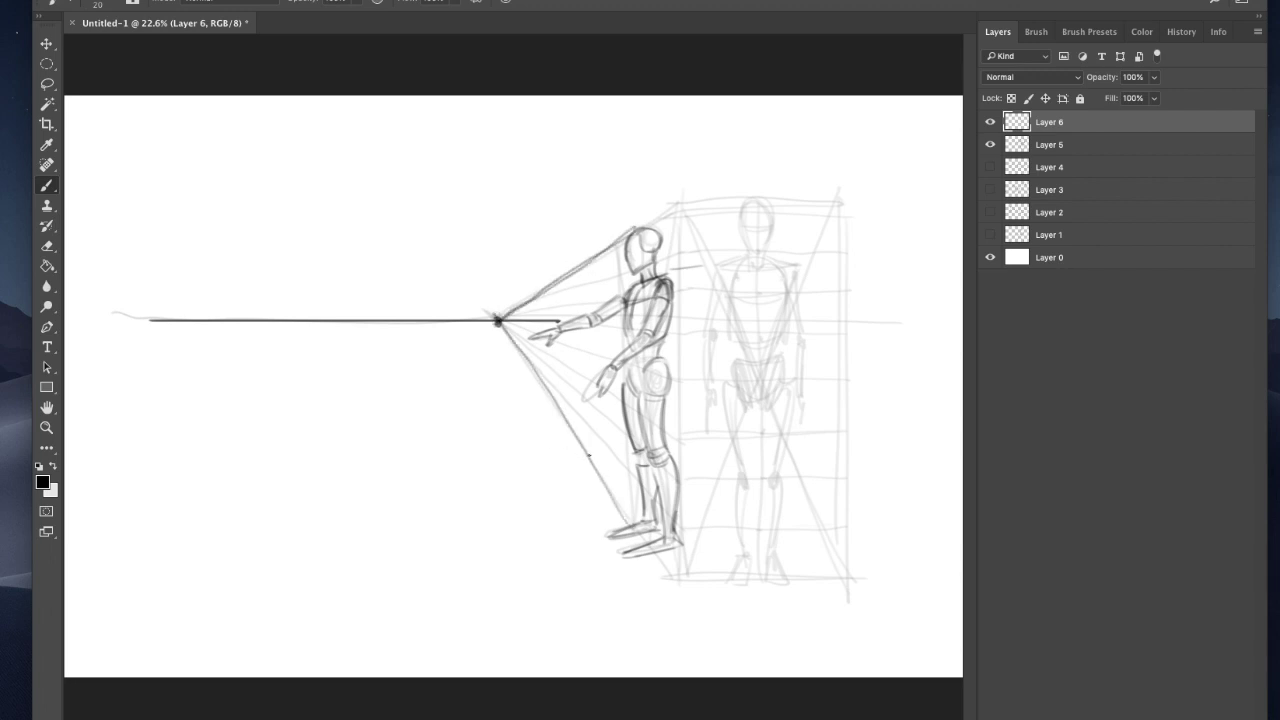
left_click_drag(588, 455, 262, 456)
mouse_move(586, 456)
left_mouse_down()
mouse_move(586, 262)
mouse_move(534, 261)
mouse_move(249, 261)
mouse_move(255, 455)
left_mouse_up()
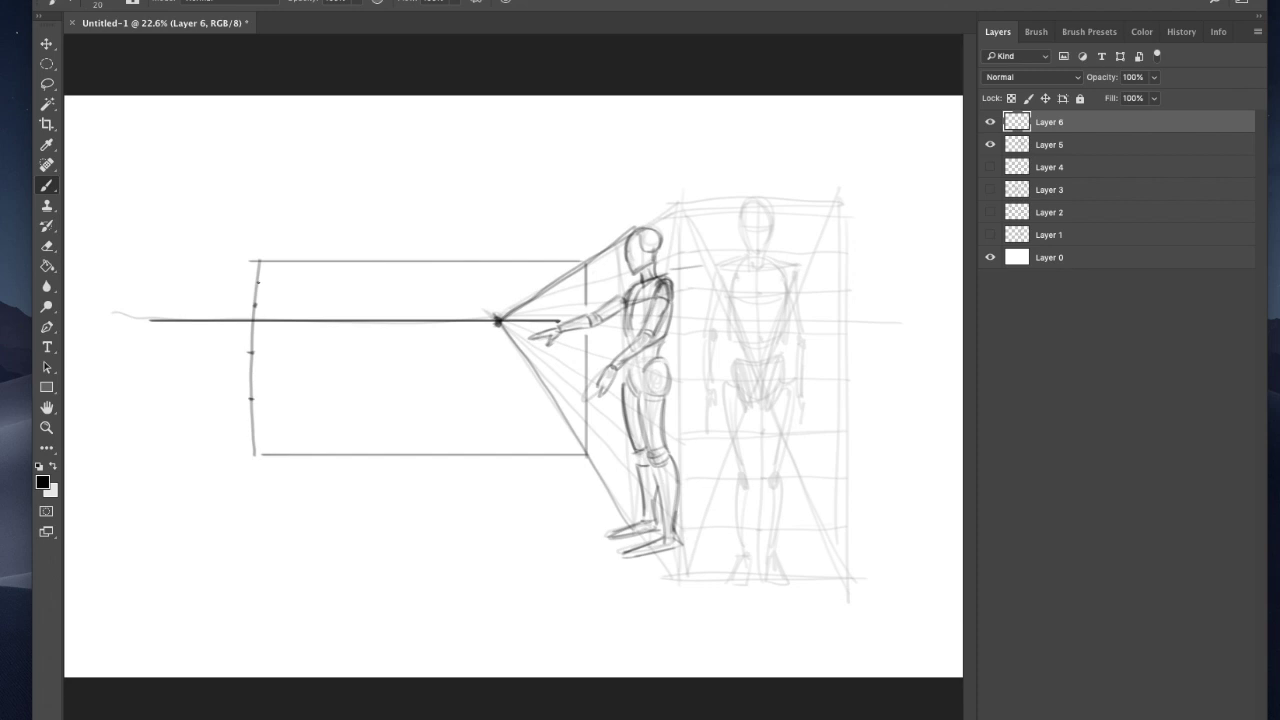
Draw the distant front-view figure's head, shoulder line, rib cage, pelvis and first leg within the height guides
mouse_move(259, 262)
left_mouse_down()
mouse_move(257, 282)
mouse_move(250, 268)
mouse_move(264, 266)
mouse_move(274, 295)
mouse_move(236, 286)
mouse_move(279, 296)
mouse_move(264, 328)
left_mouse_up()
mouse_move(246, 286)
left_mouse_down()
mouse_move(242, 328)
mouse_move(268, 328)
mouse_move(268, 306)
left_mouse_up()
mouse_move(246, 290)
left_mouse_down()
mouse_move(244, 330)
mouse_move(268, 330)
mouse_move(240, 324)
mouse_move(264, 326)
mouse_move(264, 340)
left_mouse_up()
mouse_move(262, 338)
left_mouse_down()
mouse_move(260, 357)
mouse_move(266, 340)
left_mouse_up()
mouse_move(244, 340)
left_mouse_down()
mouse_move(241, 357)
mouse_move(264, 338)
mouse_move(262, 466)
left_mouse_up()
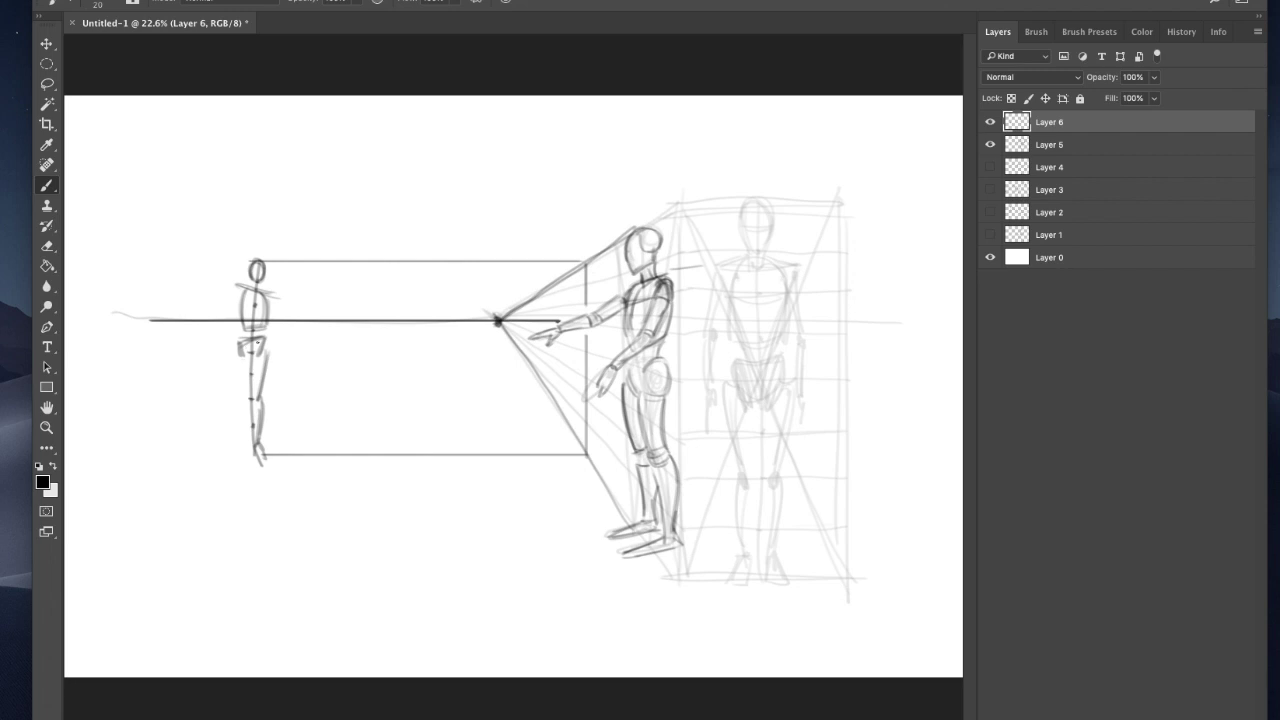
Complete the distant figure with the second leg, one hanging arm, one hand on the hip, and fuller torso and leg contours
left_click_drag(244, 356, 230, 462)
left_click_drag(246, 454, 240, 462)
mouse_move(237, 289)
left_mouse_down()
mouse_move(219, 319)
mouse_move(238, 356)
mouse_move(280, 334)
mouse_move(285, 373)
left_mouse_up()
left_click_drag(280, 360, 282, 372)
left_click_drag(240, 286, 219, 318)
mouse_move(239, 299)
left_mouse_down()
mouse_move(226, 338)
mouse_move(266, 305)
mouse_move(281, 328)
mouse_move(240, 344)
mouse_move(272, 348)
mouse_move(258, 442)
left_mouse_up()
mouse_move(240, 355)
left_mouse_down()
mouse_move(252, 360)
mouse_move(244, 442)
left_mouse_up()
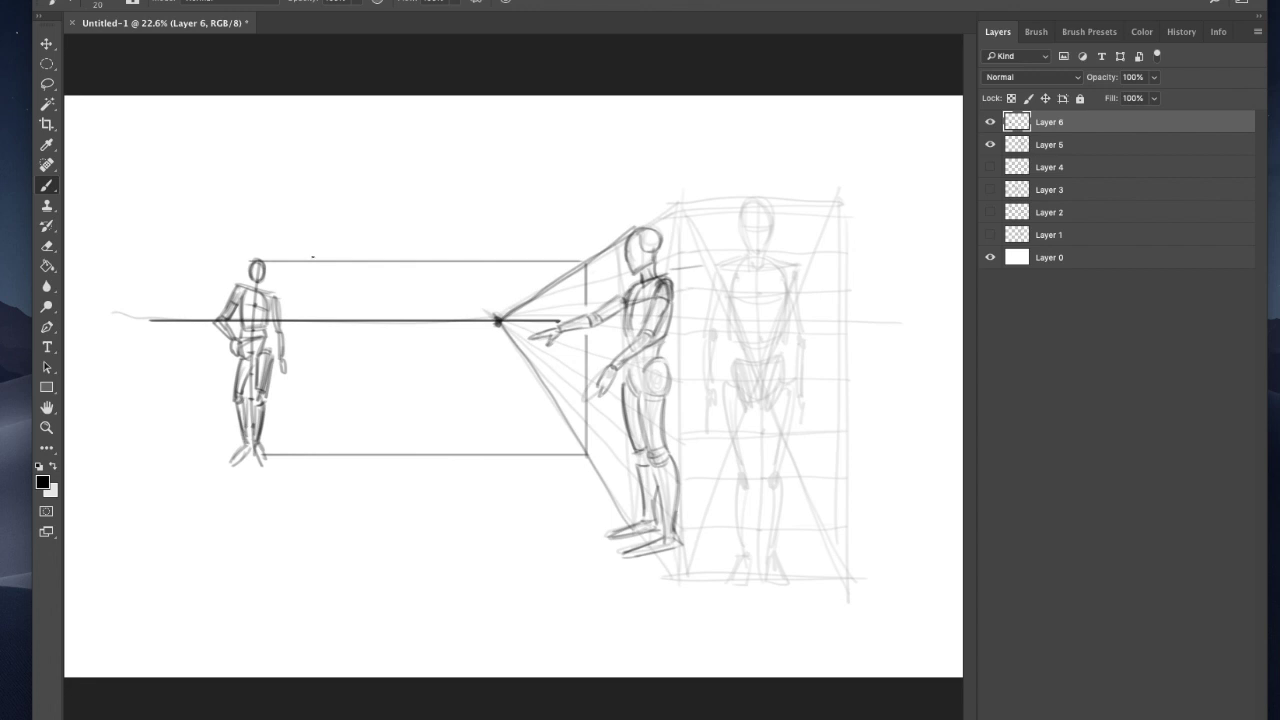
Erase stray construction lines from the distant figure's hanging-arm-side thigh, its torso and the gap between its legs
key("e")
mouse_move(270, 352)
left_mouse_down()
mouse_move(270, 398)
mouse_move(268, 382)
left_mouse_up()
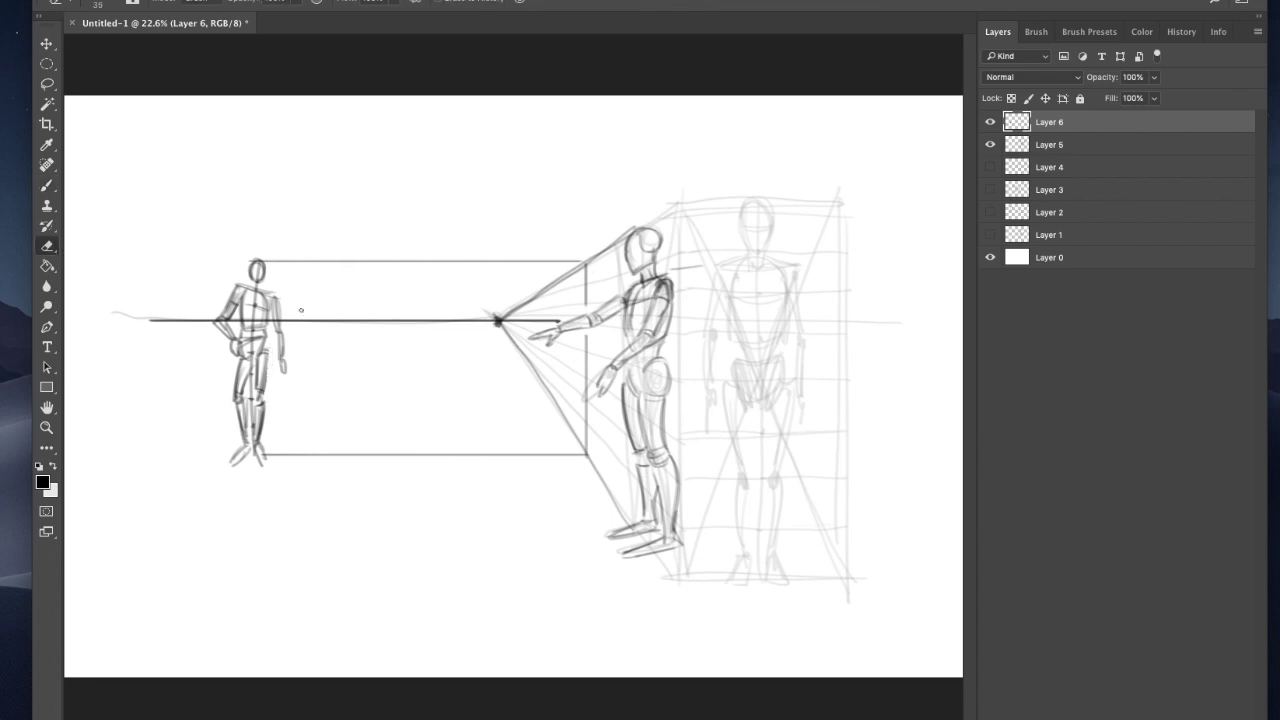
mouse_move(248, 310)
left_mouse_down()
mouse_move(252, 322)
mouse_move(254, 300)
left_mouse_up()
left_click_drag(251, 383, 251, 421)
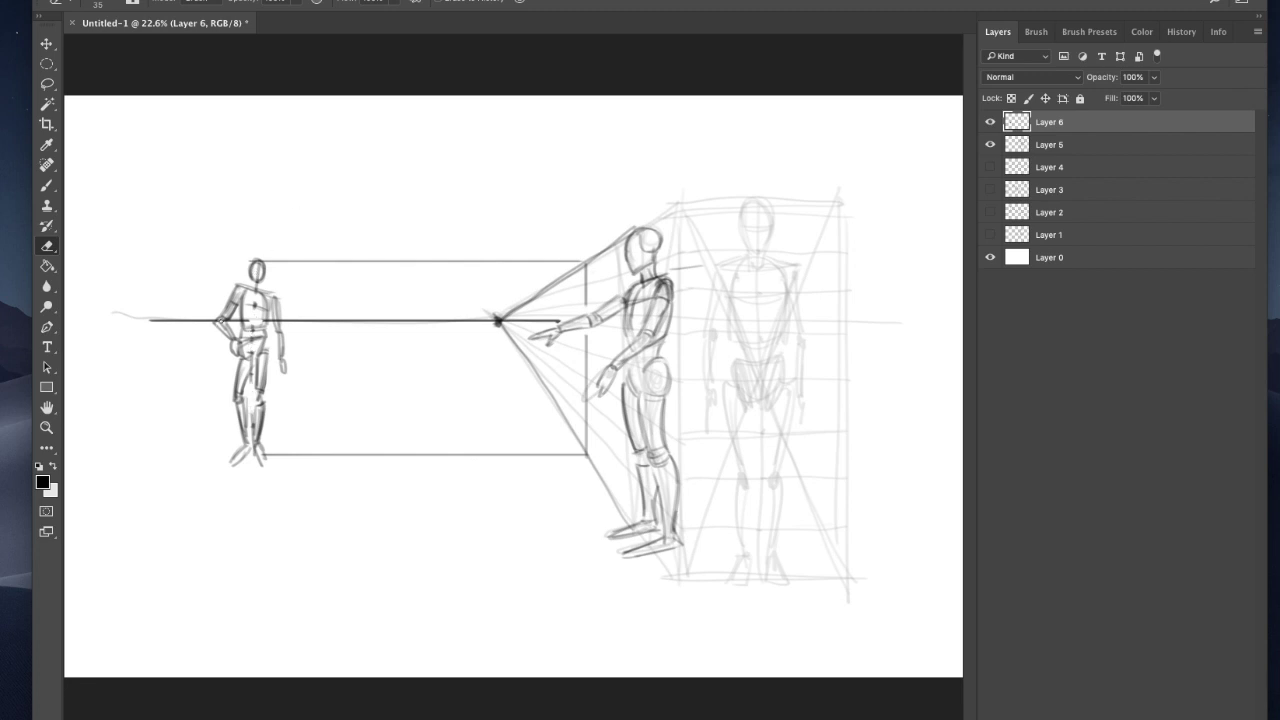